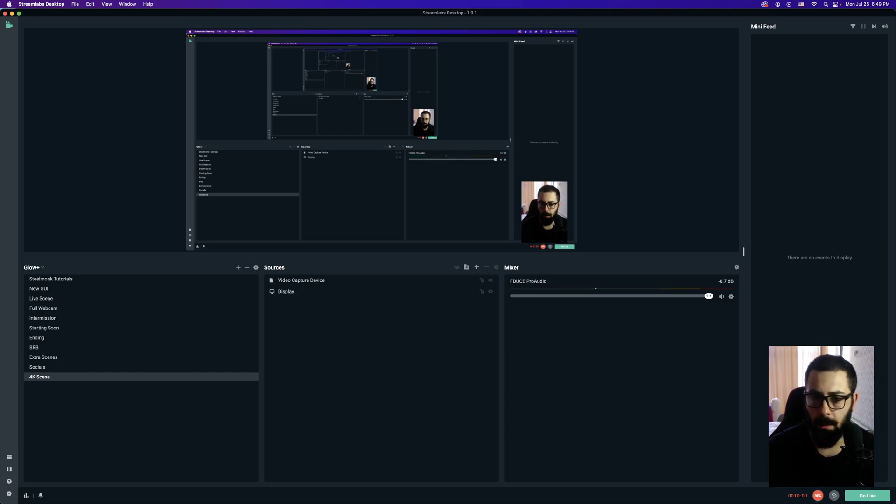
Step: Switch to the Untitled file in Figma and rename its page as Buttons
key("ctrl+Right")
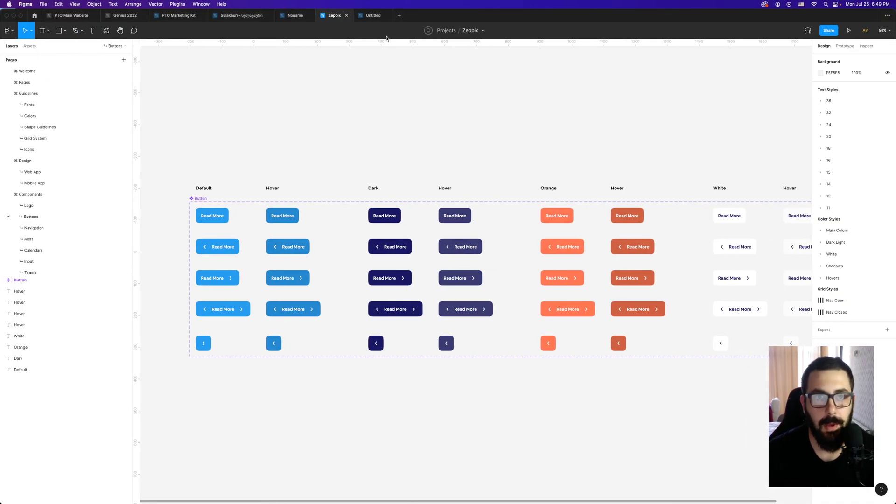
left_click(374, 16)
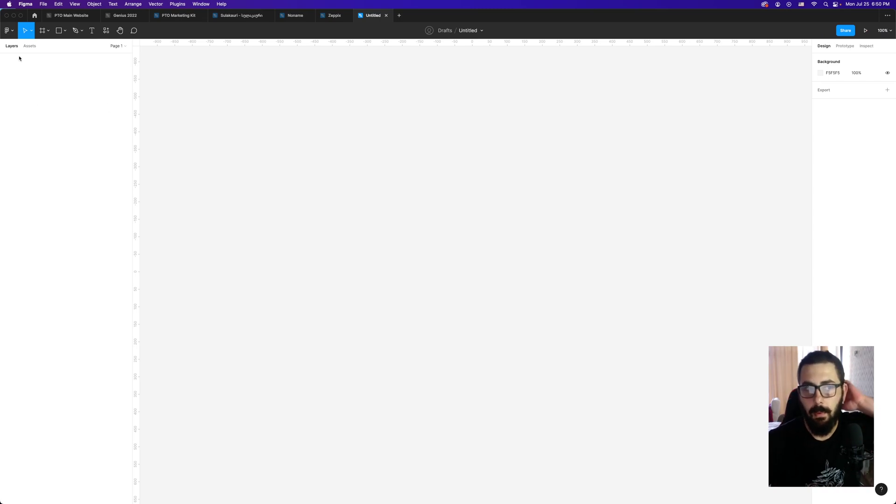
left_click(120, 47)
double_click(27, 71)
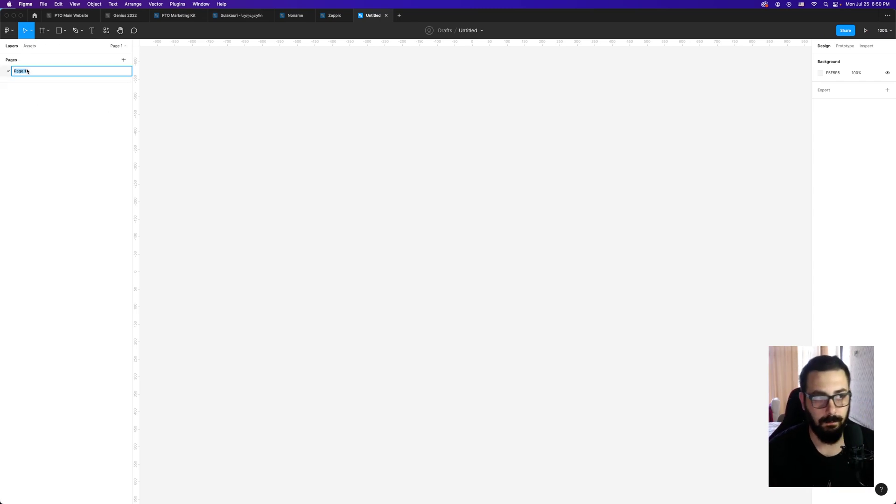
type("Buttons")
key("Return")
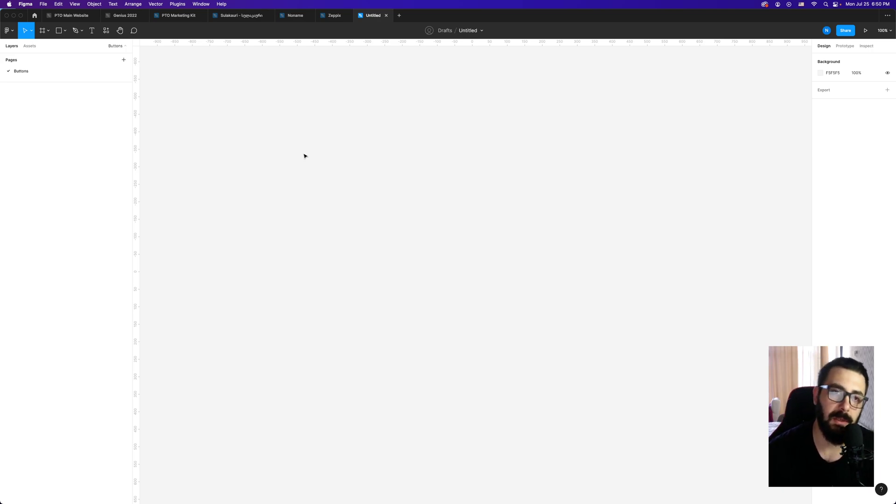
Step: Place a frame on the empty canvas and widen it to about 329 × 100
key("f")
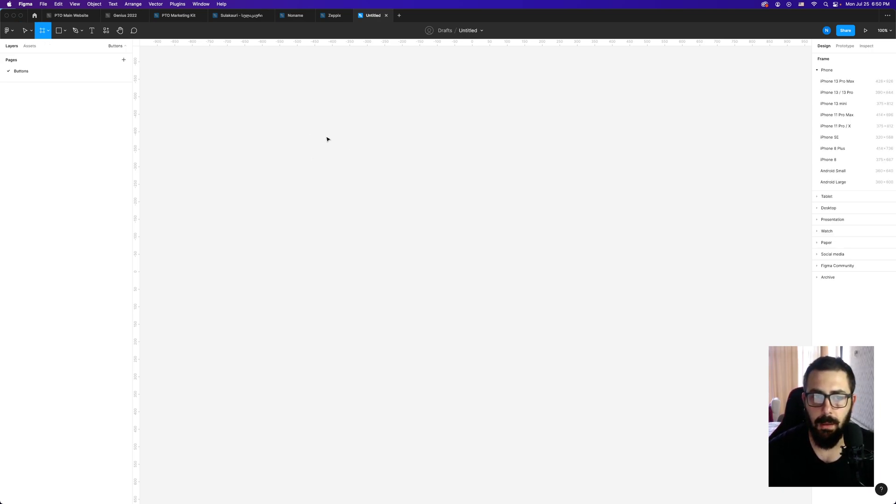
left_click(310, 126)
key("f")
key("v")
left_click(358, 153)
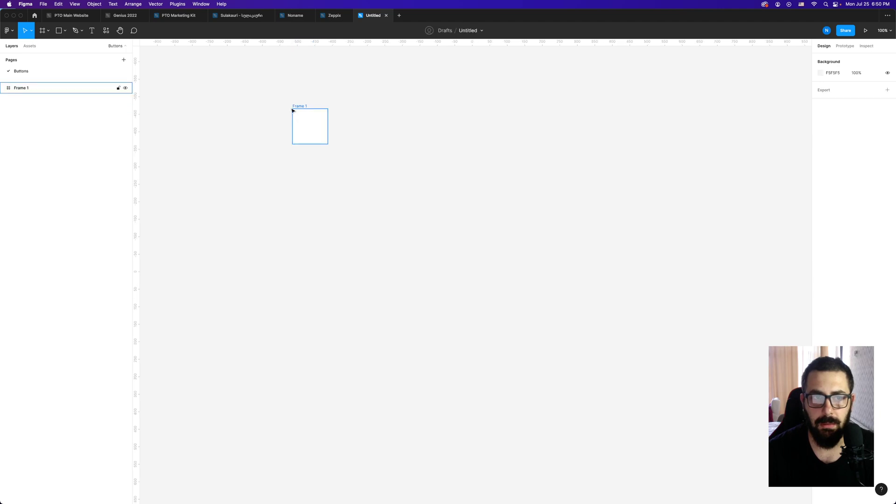
left_click(301, 114)
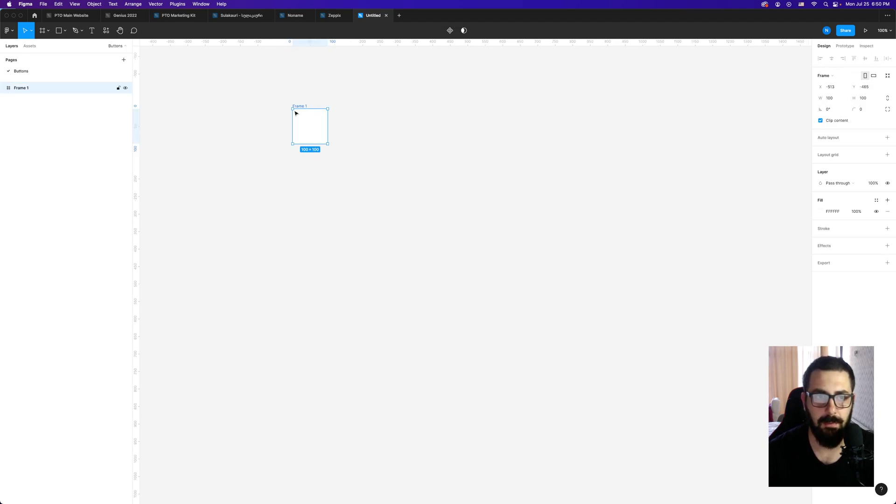
scroll(290, 108, "up", 3)
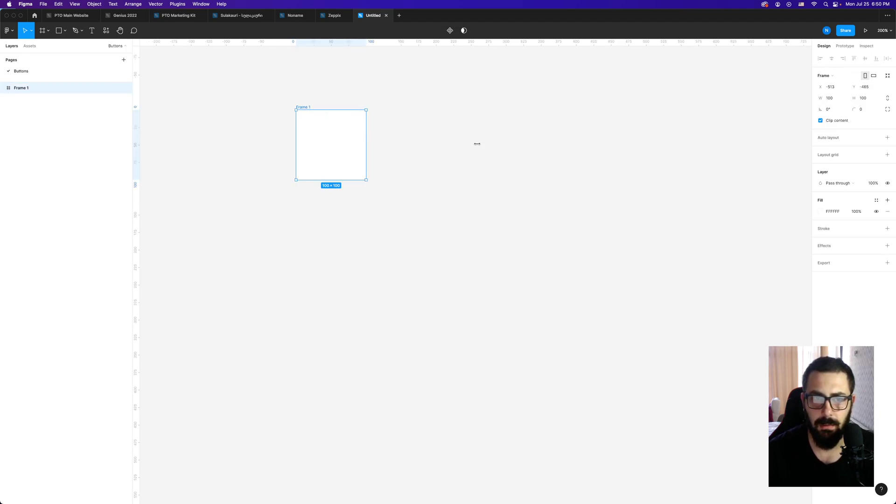
left_click_drag(446, 143, 526, 144)
left_click(486, 204)
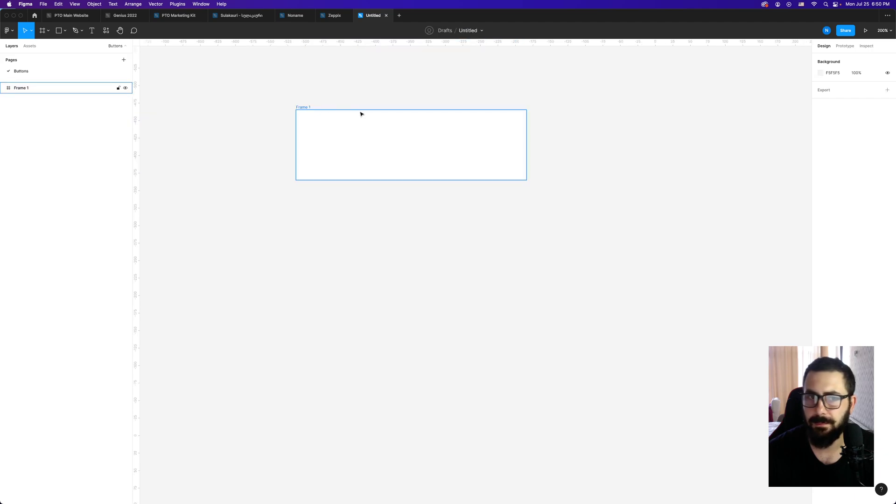
Step: Add the text "Button" inside the frame and set its font size to 15
left_click(304, 112)
key("t")
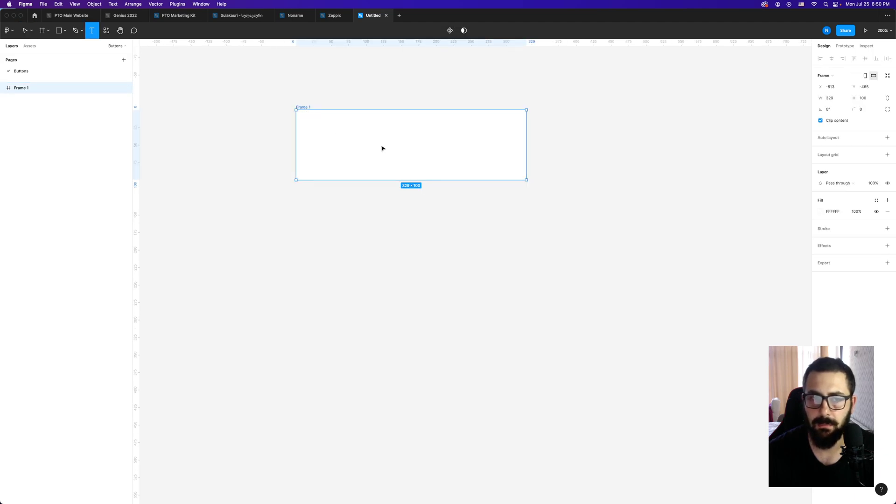
left_click(332, 141)
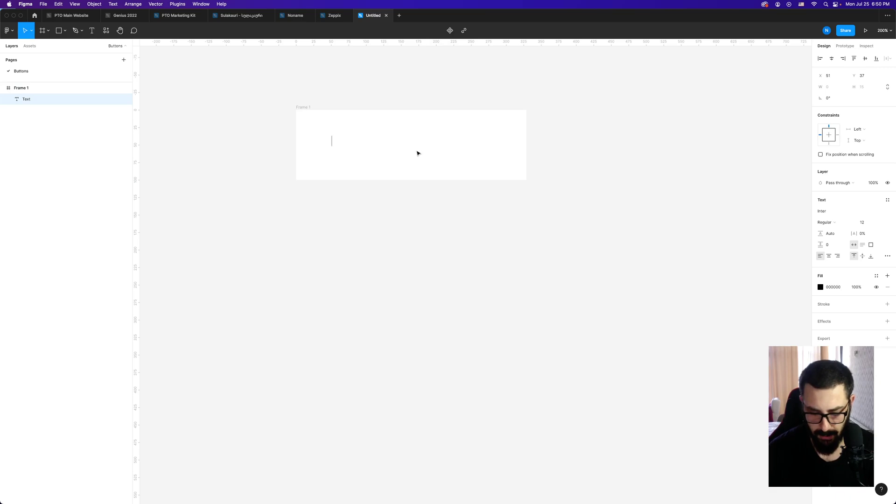
type("Button")
key("Escape")
left_click(869, 223)
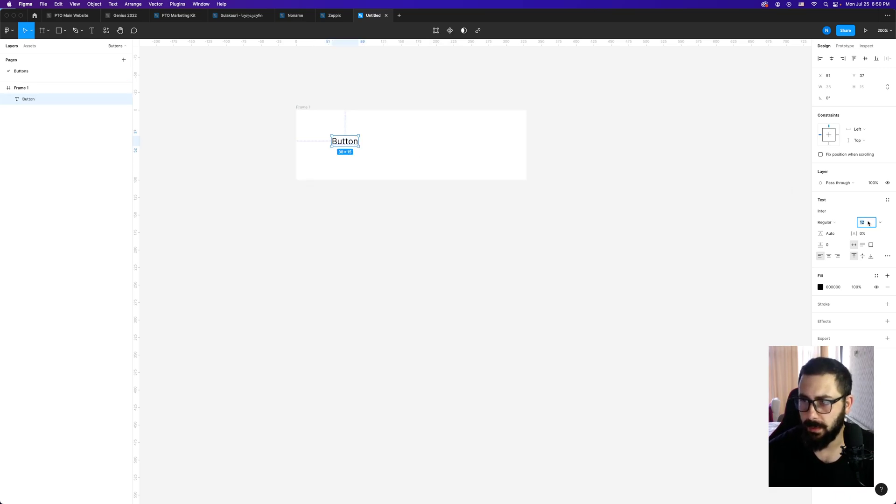
key("Return")
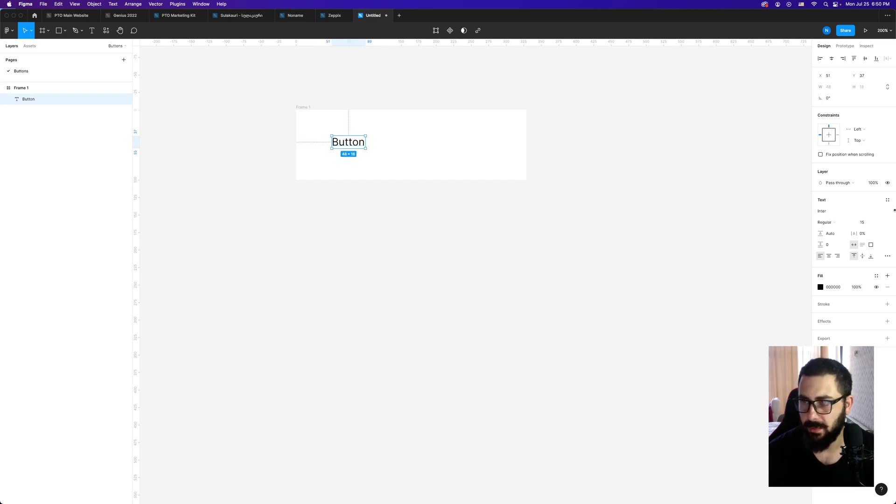
Step: Set the Button text's font to Circular Std
left_click(860, 214)
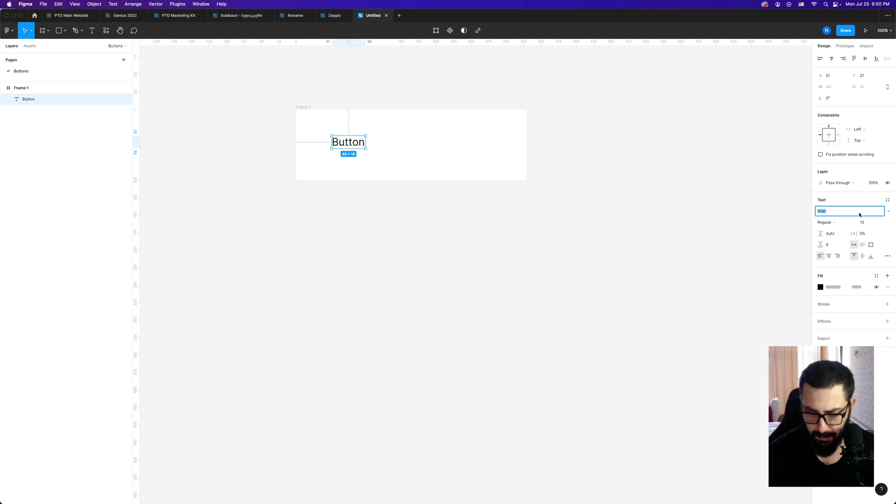
type("Circular Std")
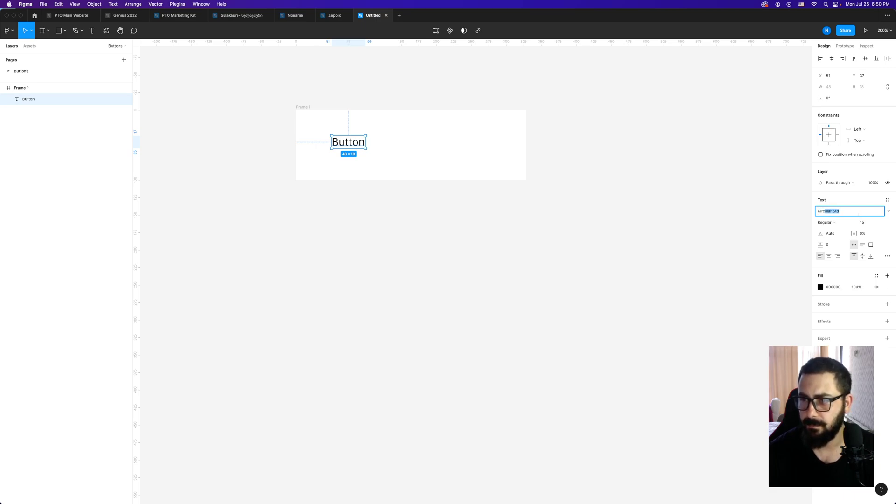
key("Return")
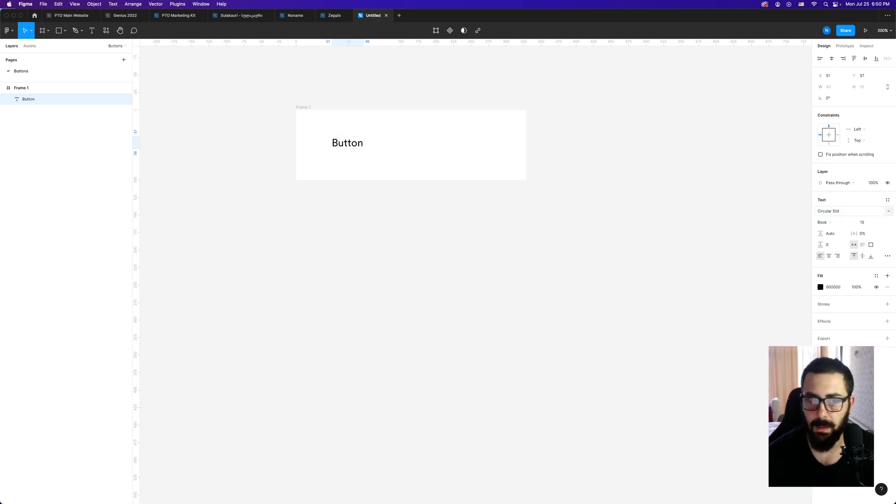
Step: Change the Button text's font to Airbnb Cereal App in Medium weight
left_click(864, 214)
type("Airbnb Cereal App")
key("Return")
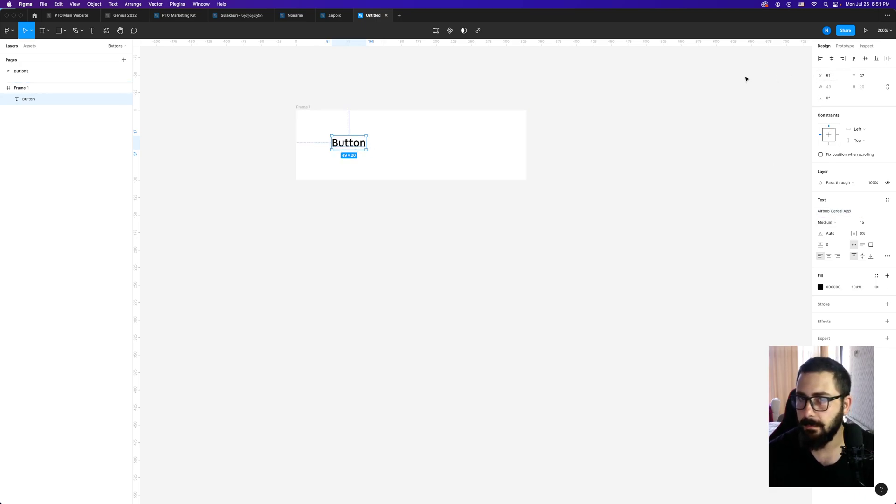
Step: Apply auto layout to the frame around the text and set its vertical padding to 24
left_click(301, 108)
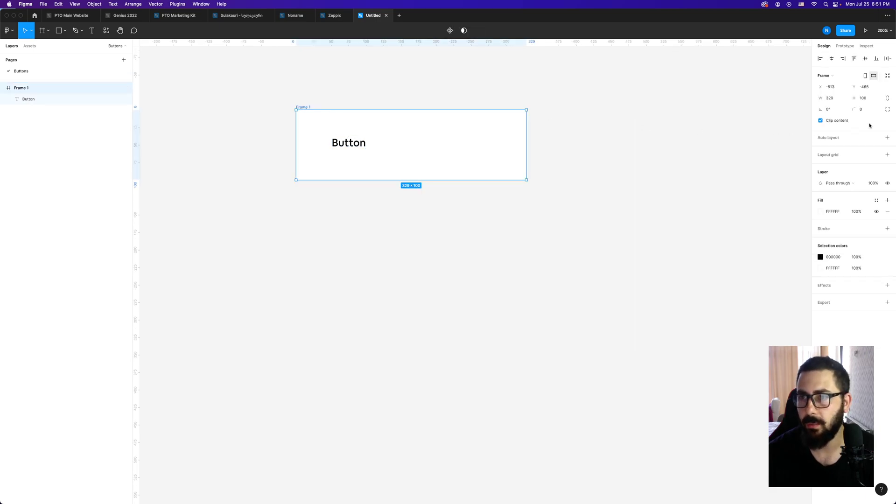
key("shift+a")
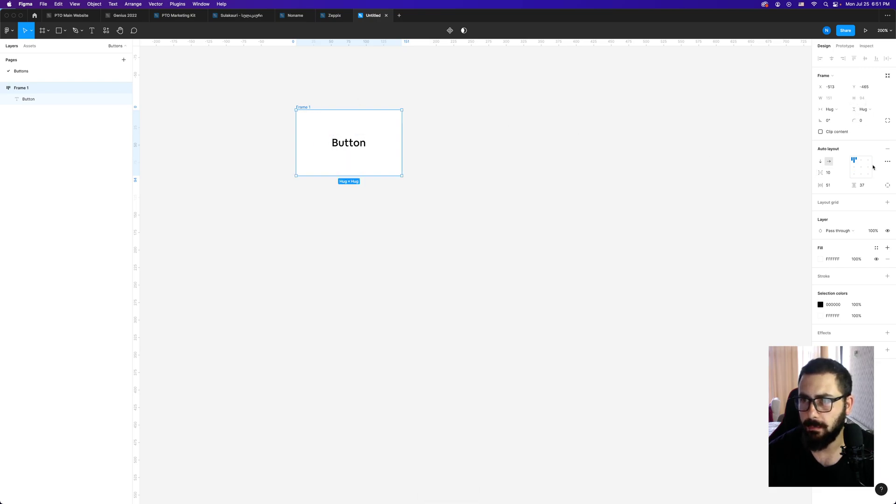
left_click(871, 188)
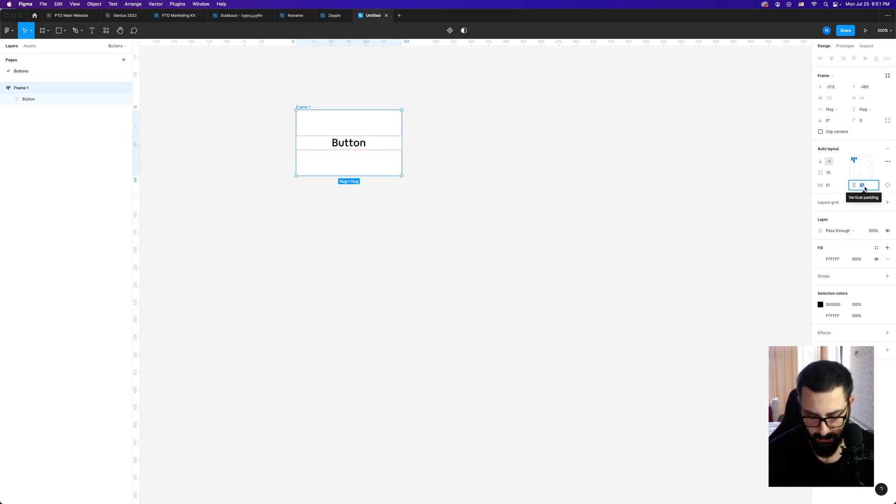
type("24")
key("Return")
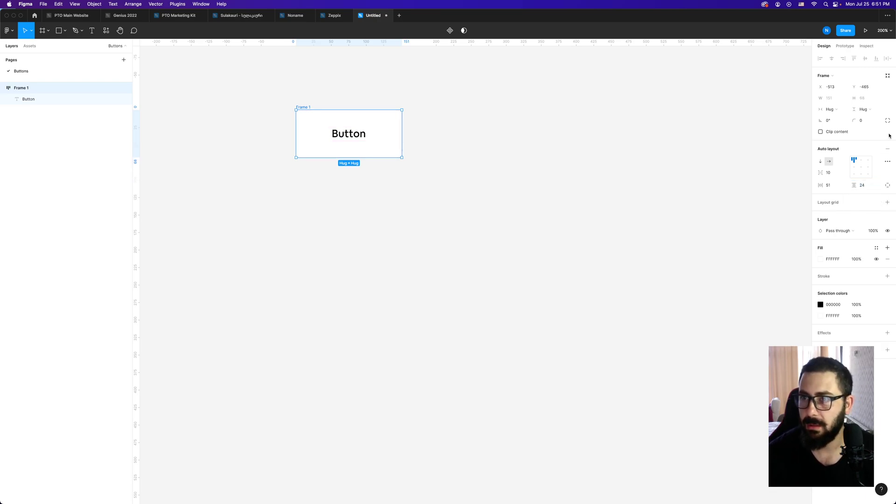
Step: Set both the vertical and the horizontal padding of the auto layout frame to 16
left_click(868, 186)
type("16")
key("Return")
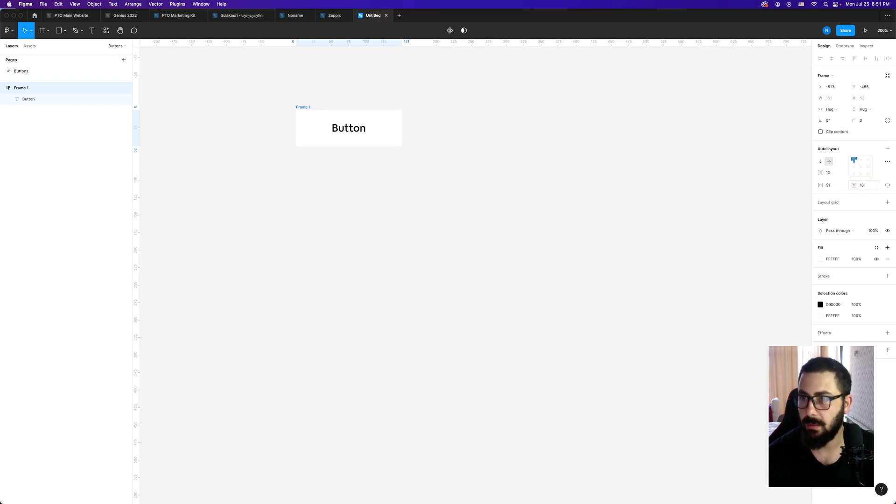
left_click(834, 185)
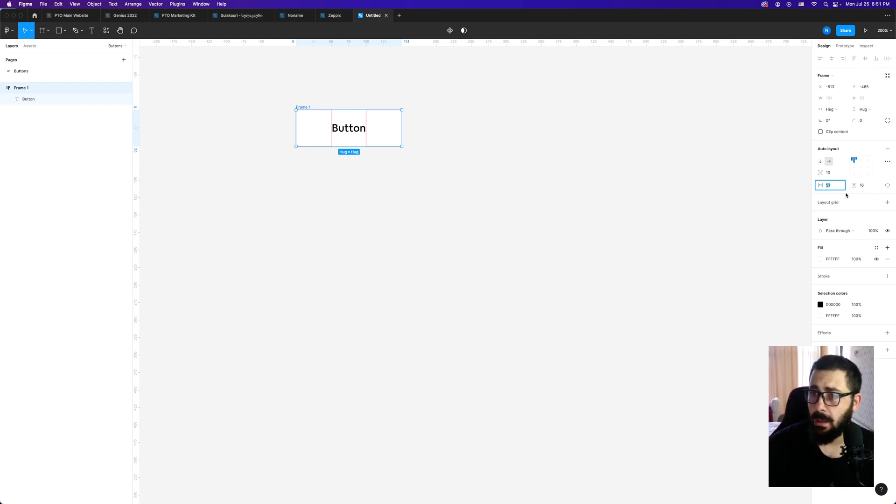
type("16")
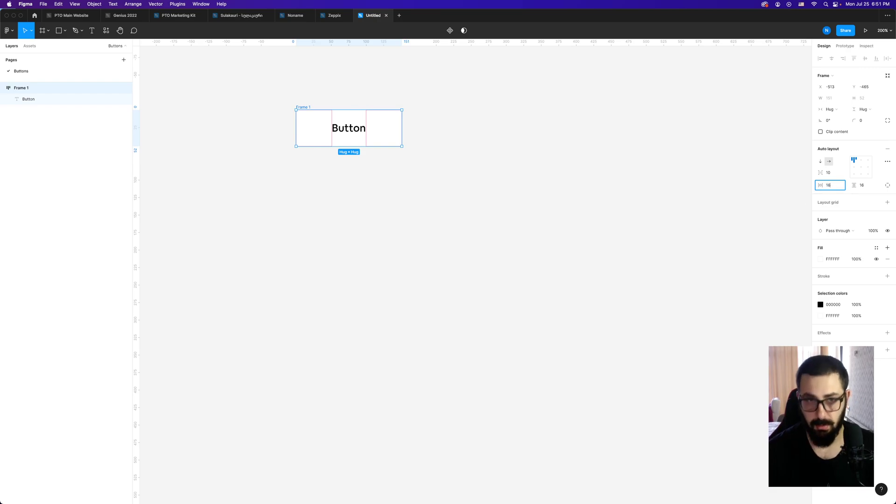
key("Return")
Step: Increase the frame's horizontal padding to 24
left_click(830, 185)
type("24")
key("Return")
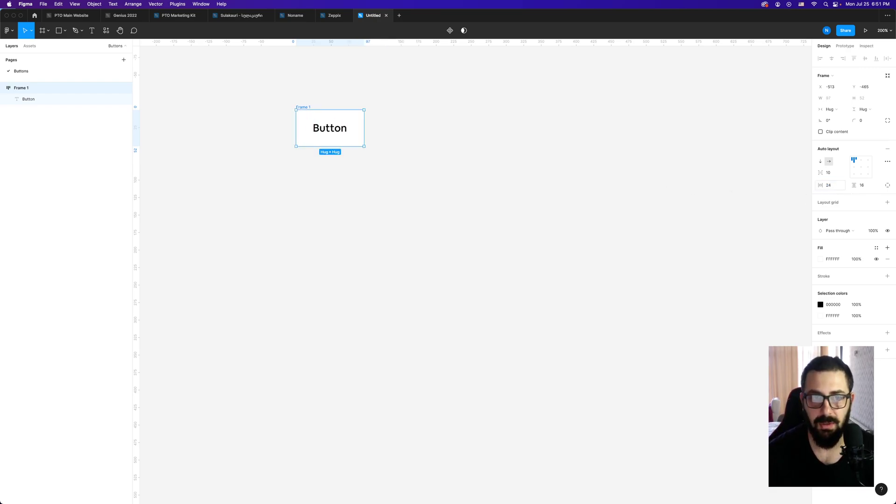
Step: Try the Blue 2 color style as the button frame's fill and replace it with Blue 1
left_click(524, 159)
key("shift+0")
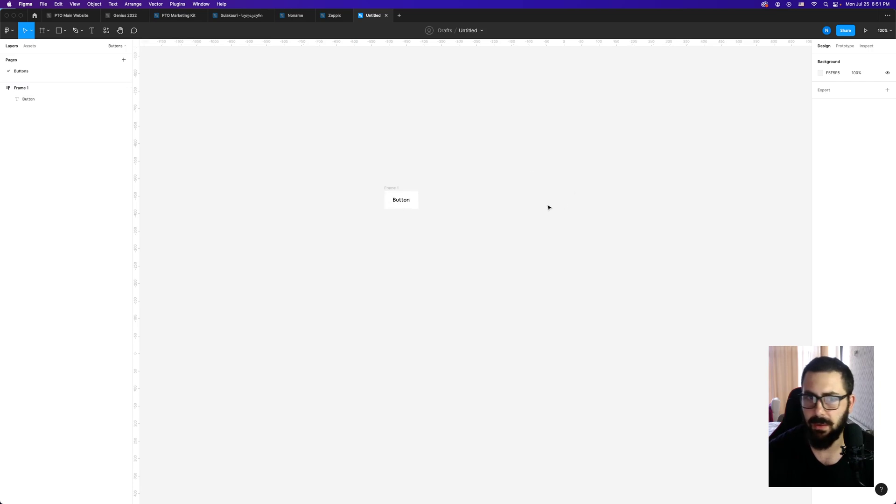
key("shift+equal")
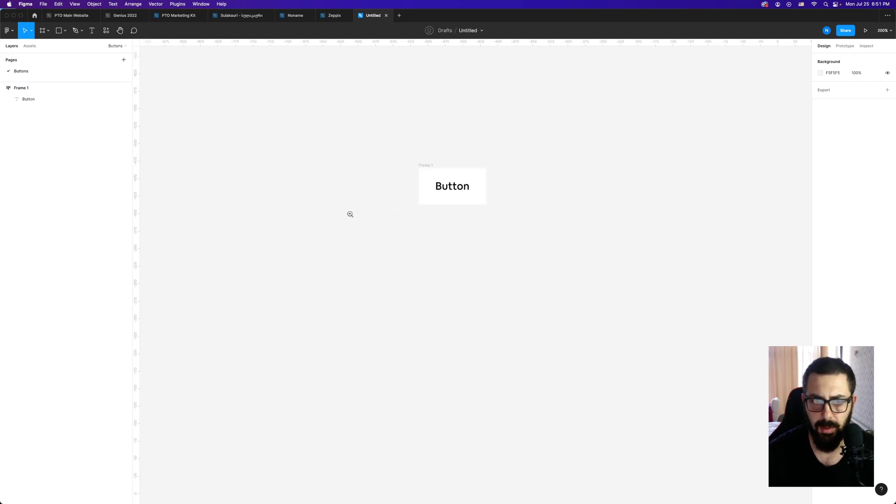
left_click(471, 171)
left_click(472, 171)
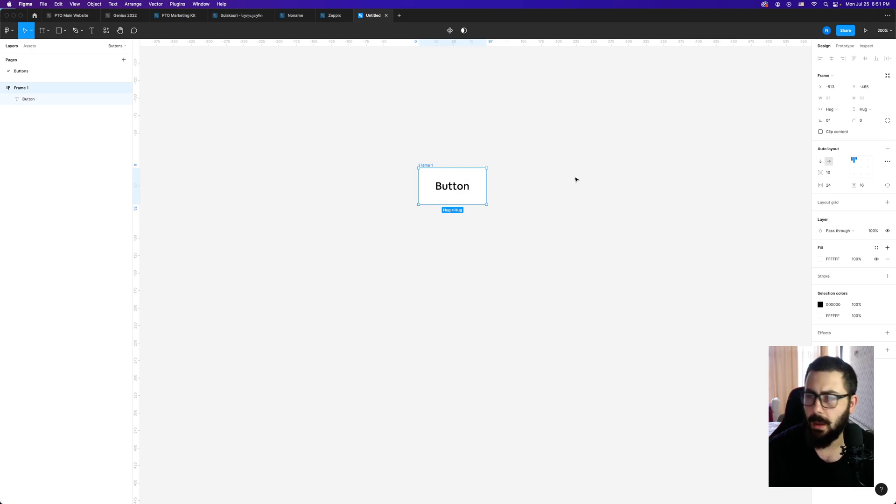
left_click(877, 247)
scroll(864, 317, "down", 3)
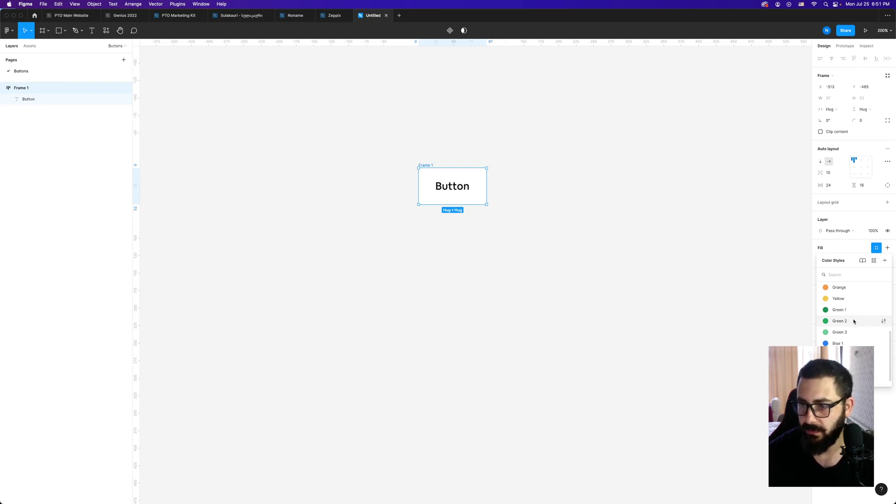
scroll(854, 321, "down", 1)
left_click(852, 330)
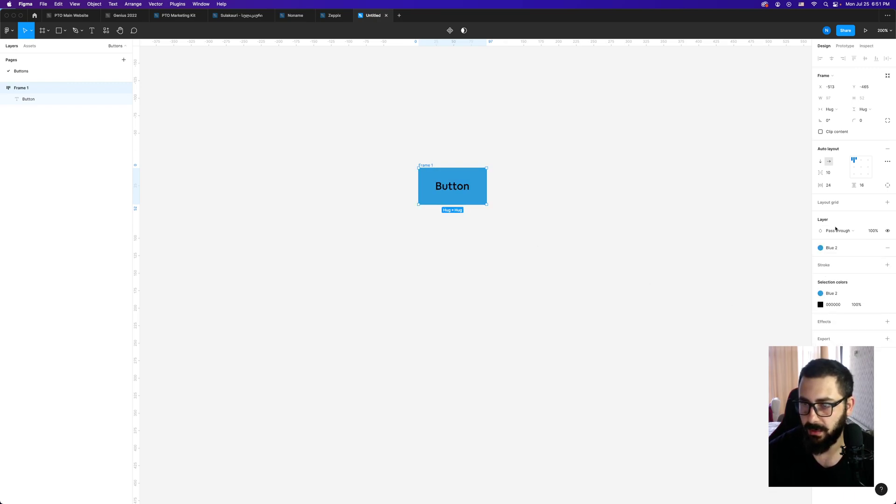
left_click(822, 294)
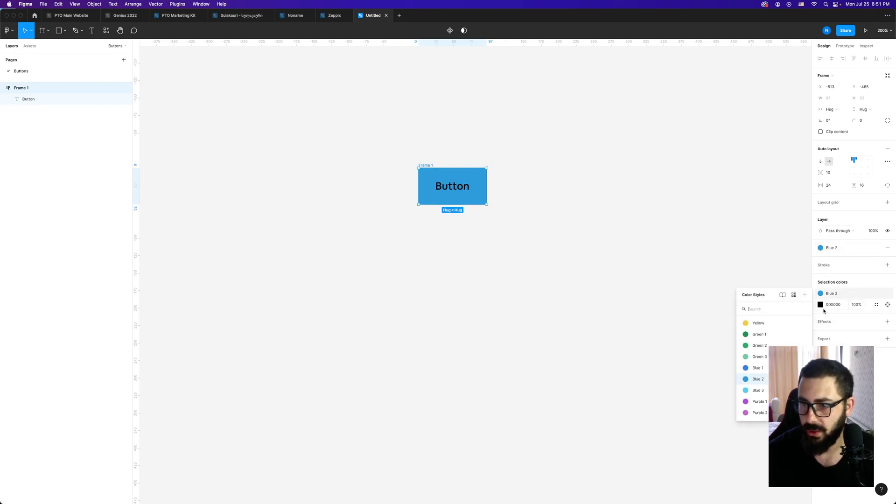
left_click(767, 369)
Step: Change the button text's black color to white, FFFFFF
left_click(877, 305)
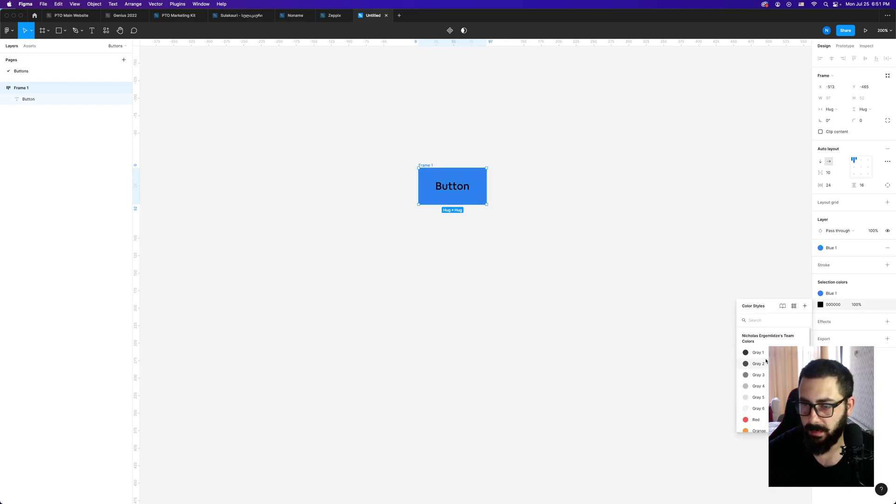
scroll(766, 408, "down", 3)
scroll(766, 401, "up", 3)
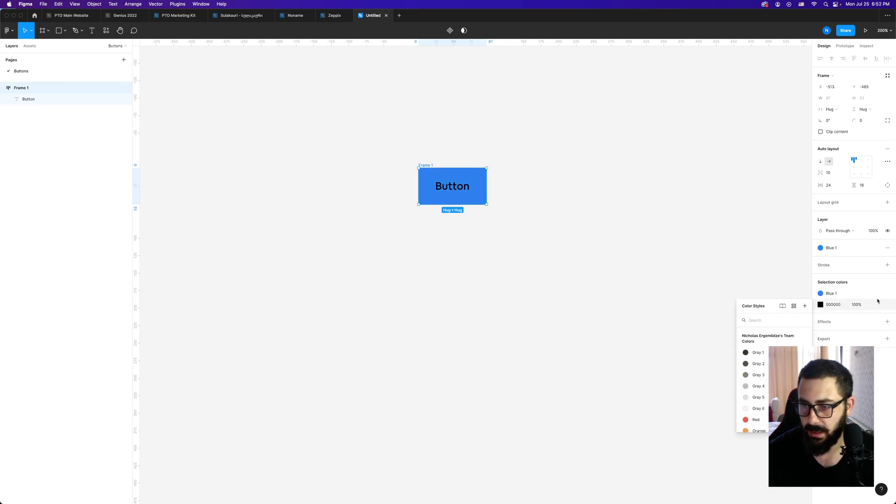
left_click(821, 304)
left_click(728, 314)
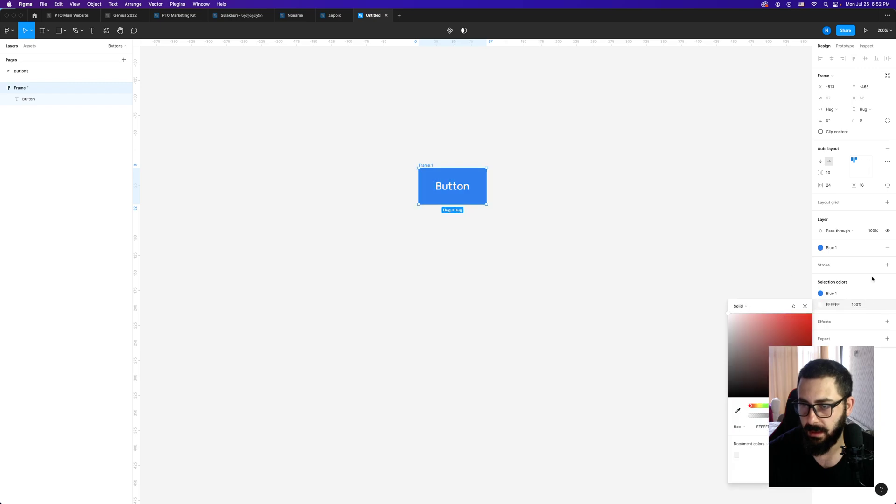
left_click(842, 364)
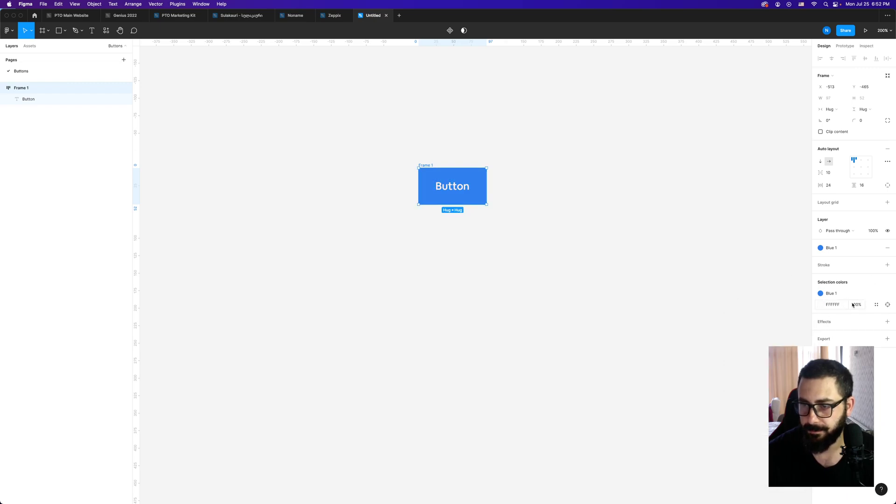
Step: Save the button text's FFFFFF color as a new color style named White
left_click(876, 305)
left_click(804, 307)
type("White")
key("Return")
left_click(586, 226)
Step: Rename the button frame "button default"
double_click(422, 166)
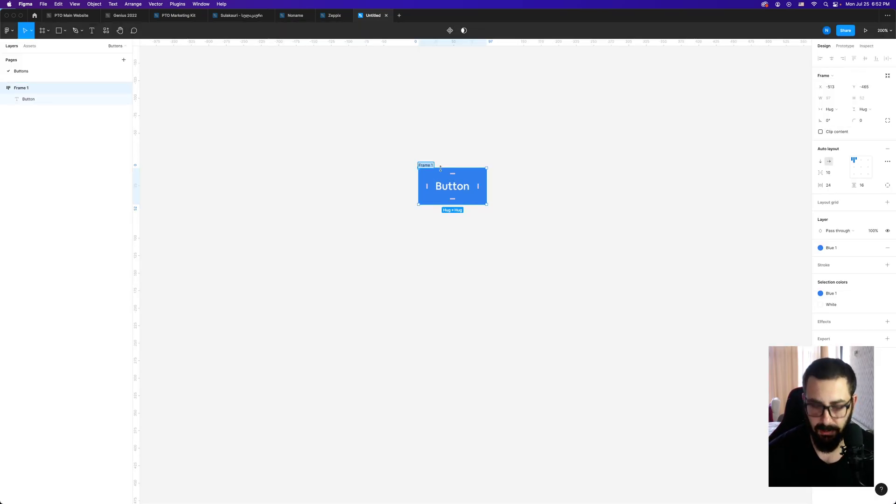
type("button default")
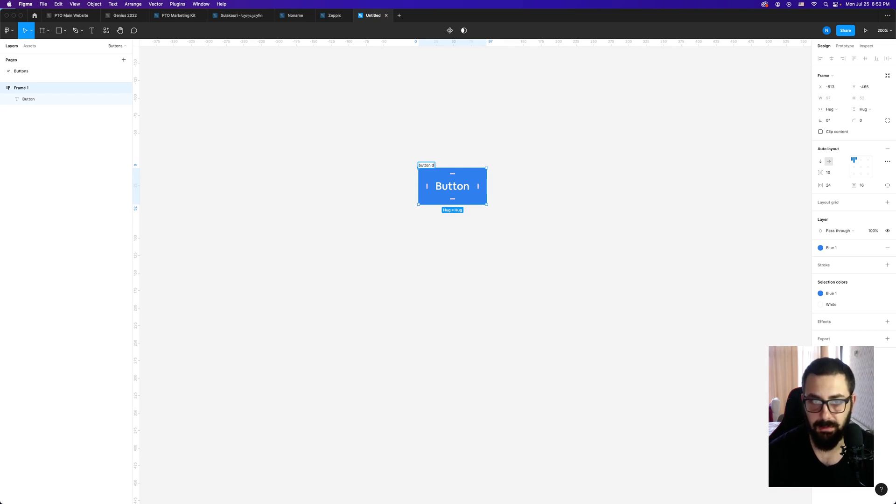
key("Return")
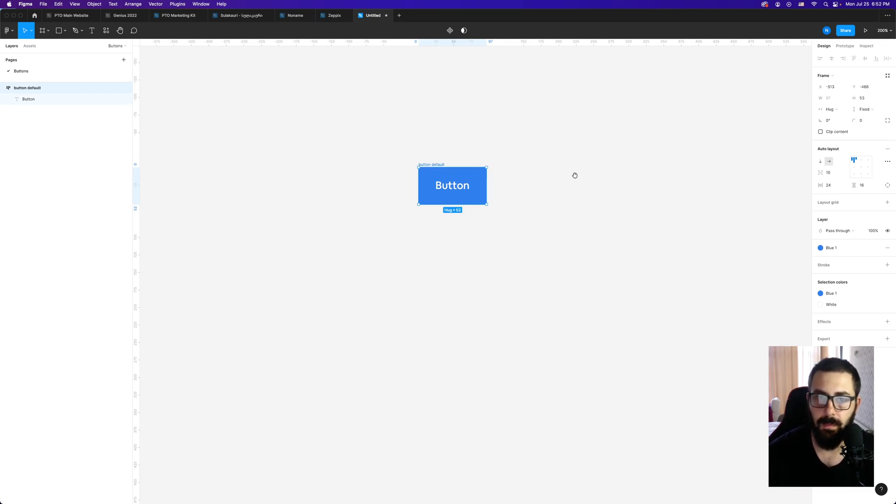
scroll(574, 174, "right", 3)
left_click(535, 189)
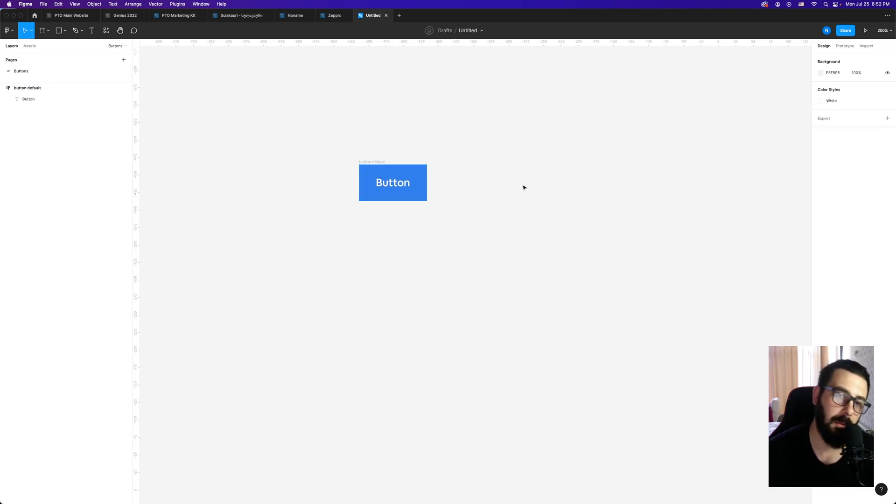
Step: Duplicate the button frame to the right of the original, level with it
left_click(380, 162)
scroll(485, 156, "right", 2)
scroll(486, 156, "down", 1)
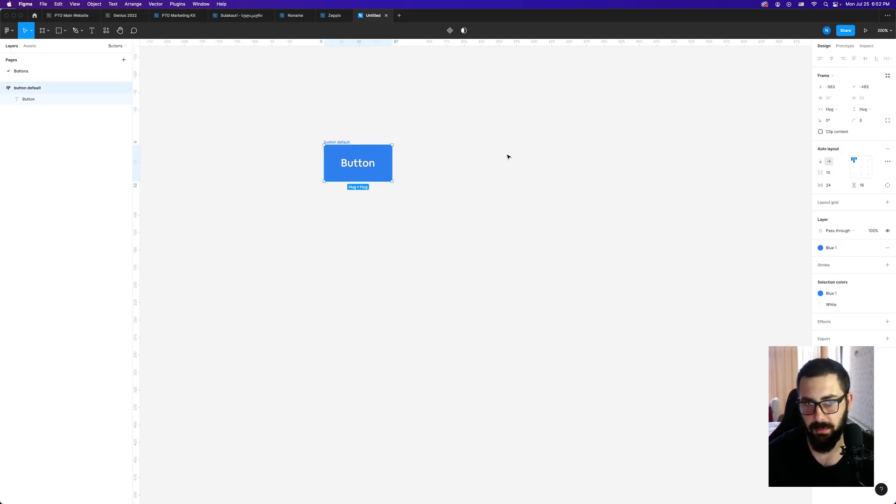
left_click(508, 157)
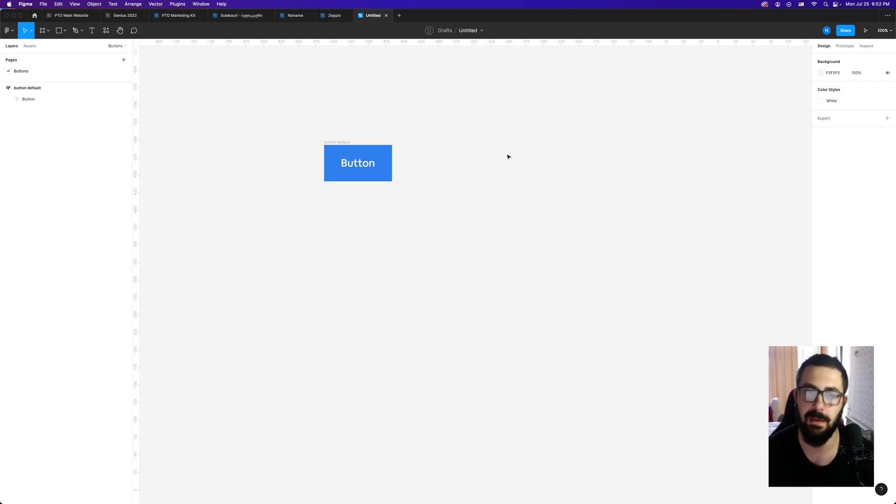
left_click(344, 141)
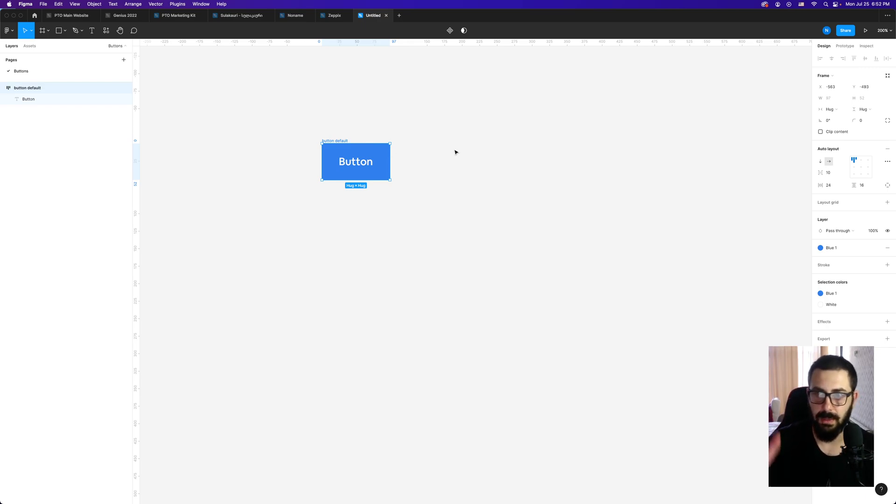
left_click_drag(326, 141, 426, 142)
key("Escape")
Step: Add a text label reading "Default" above the original button
key("t")
left_click(321, 112)
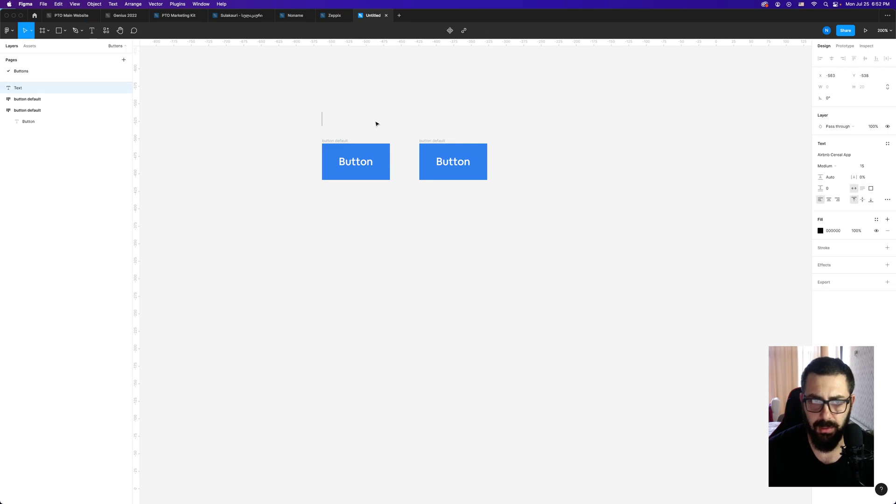
type("Sta")
key("super+a")
type("Default")
key("Escape")
left_click(426, 96)
Step: Copy the Default label above the second button and change the copy's text to "Hover"
left_click_drag(352, 119, 440, 114)
double_click(440, 114)
type("H")
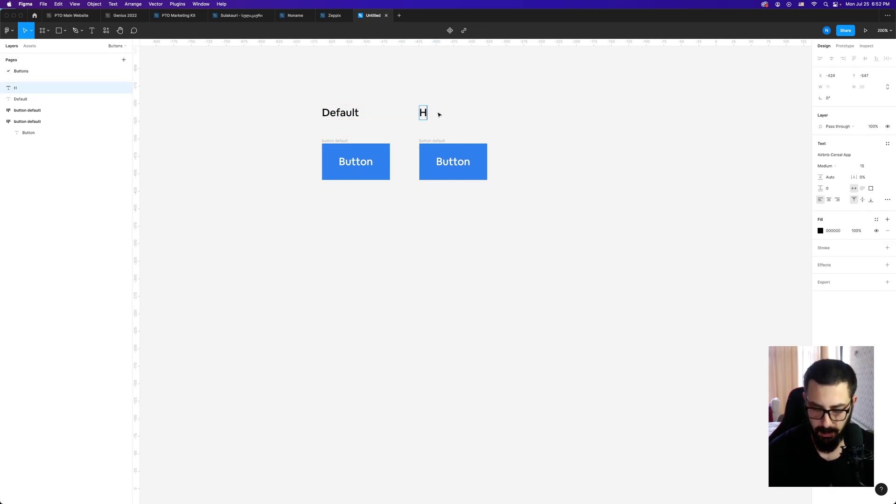
type("over")
key("Escape")
scroll(434, 115, "right", 2)
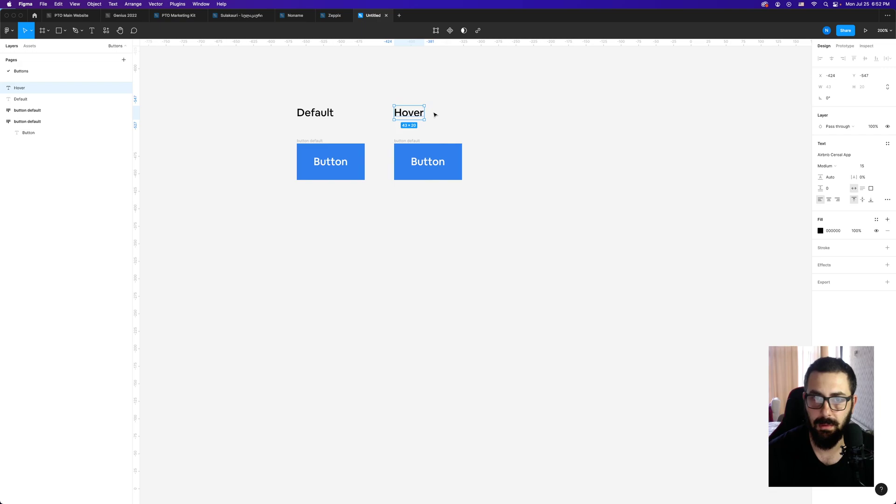
Step: Duplicate the Hover label together with its button to the right to form a third column
left_click(413, 140, "shift")
left_click_drag(413, 140, 512, 141)
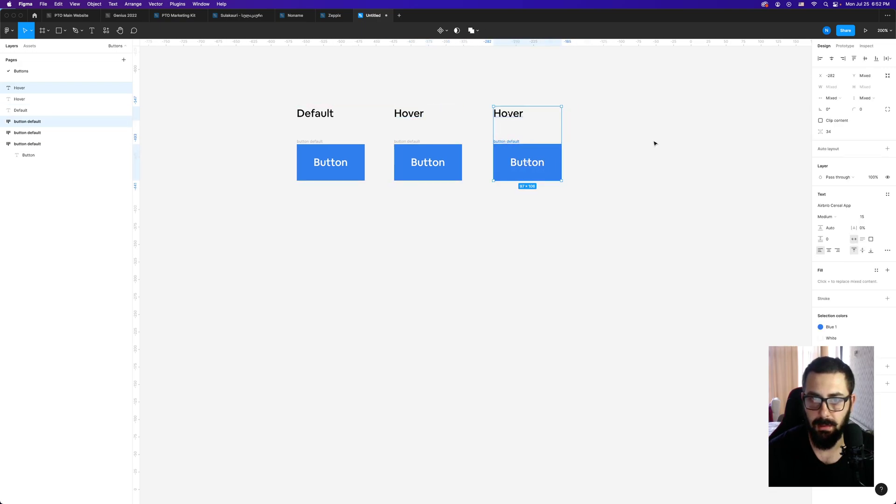
left_click(656, 144)
Step: Change the label above the third button to "Disabled"
double_click(508, 113)
type("D")
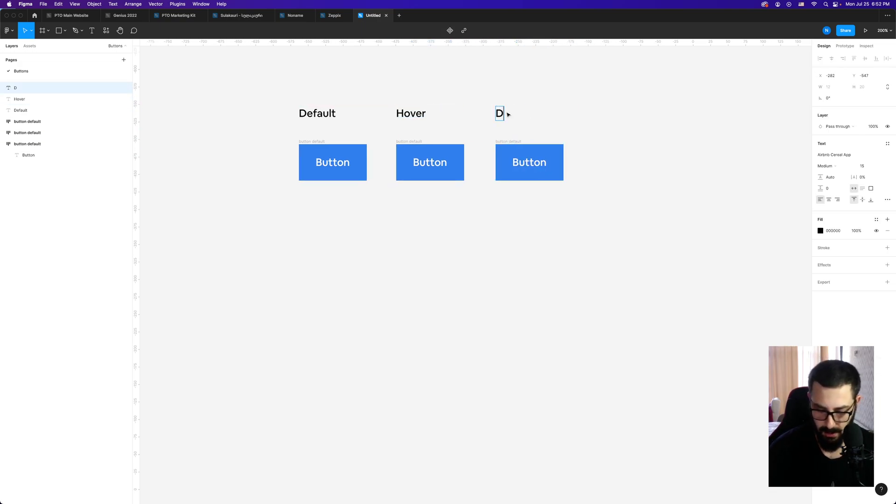
type("isabled")
key("Escape")
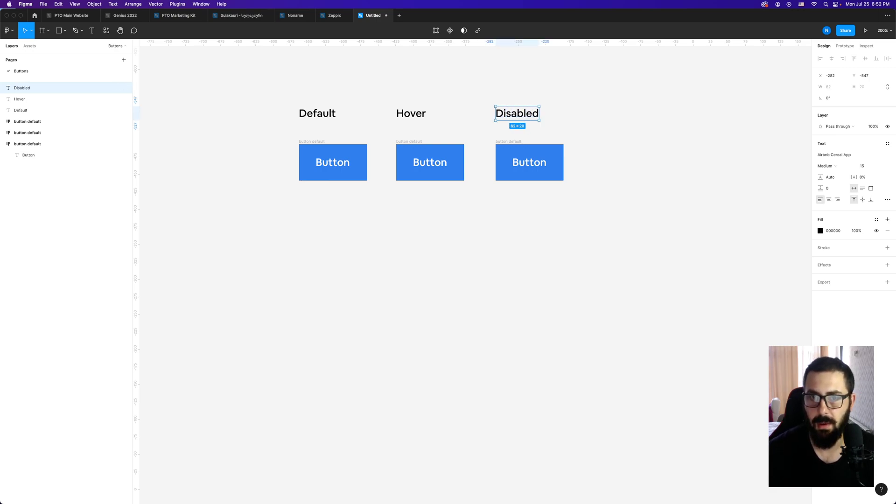
left_click(622, 161)
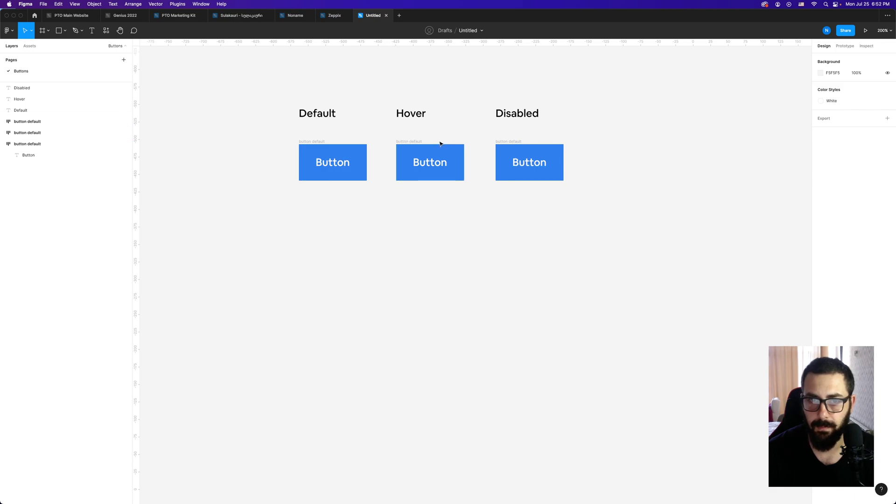
Step: Rename the second button frame "hover" and the third button frame "disaled"
left_click(411, 142)
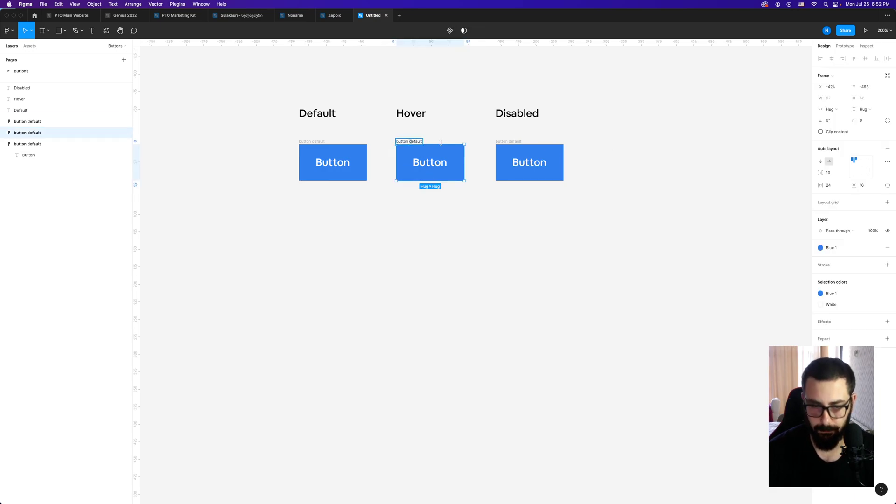
type("hover")
key("Return")
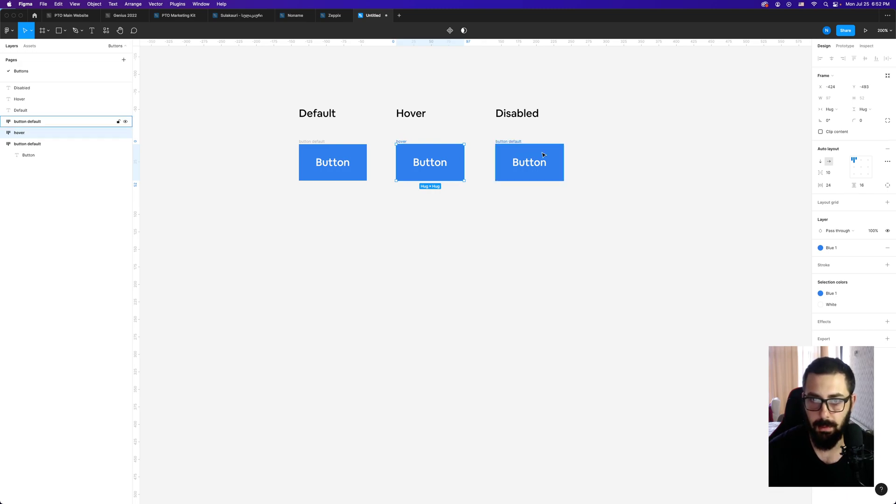
double_click(518, 141)
type("d")
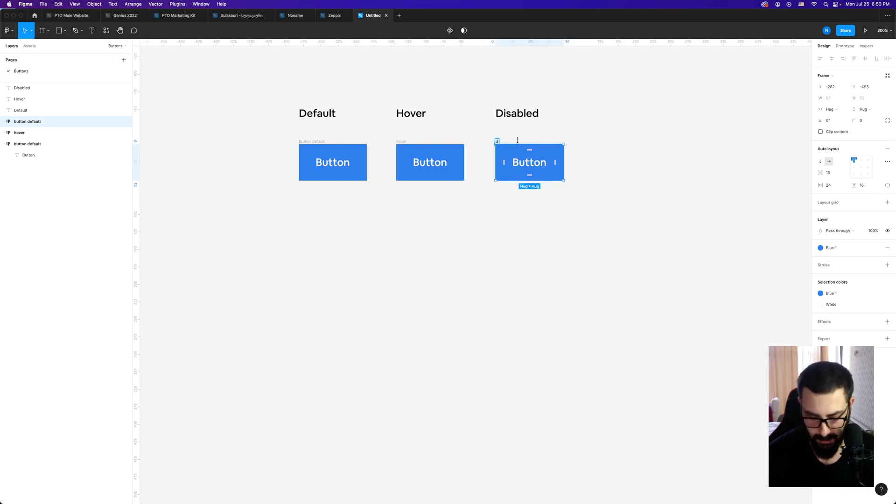
type("isaled")
key("Return")
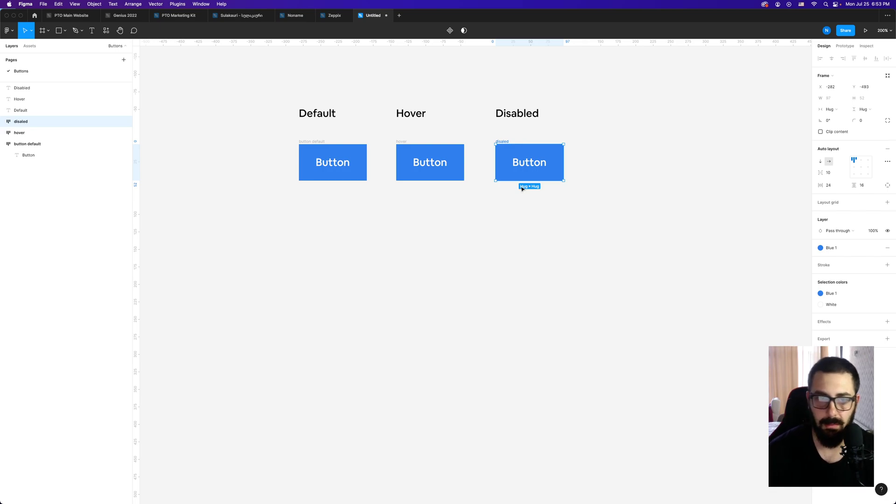
left_click(519, 188)
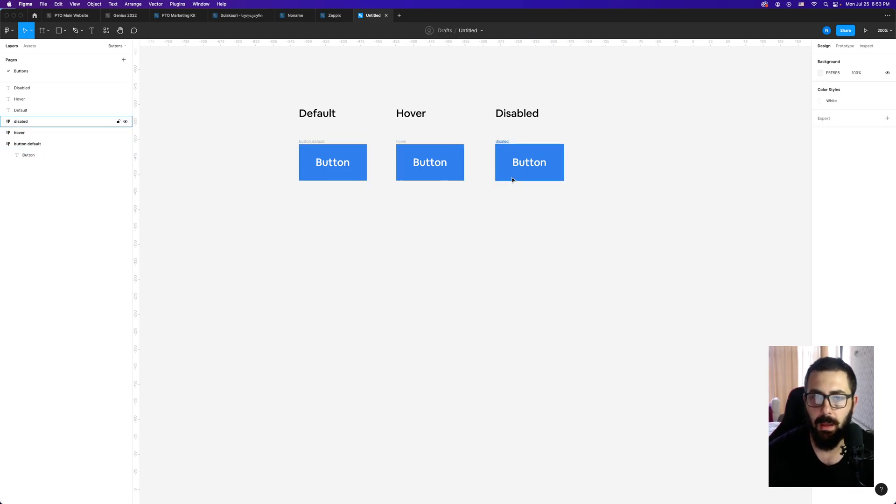
Step: Change the hover button's blue fill to the Blue 3 color style
left_click(400, 146)
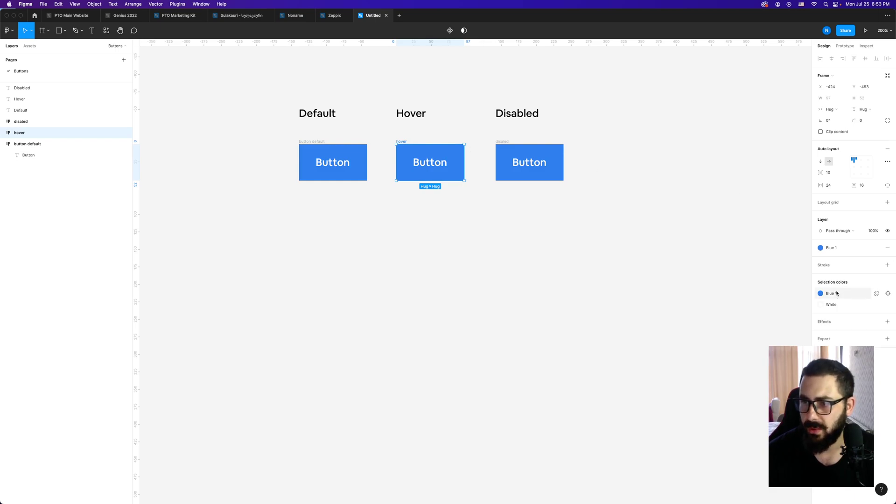
left_click(821, 293)
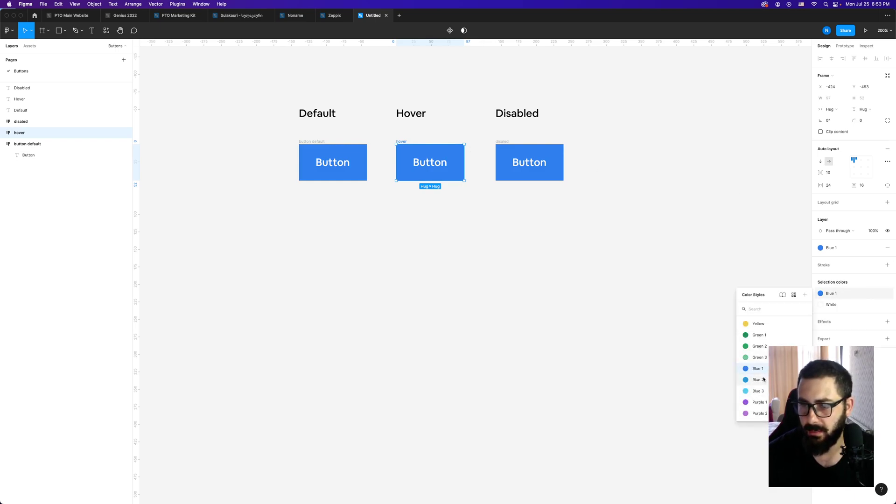
left_click(758, 392)
left_click(581, 215)
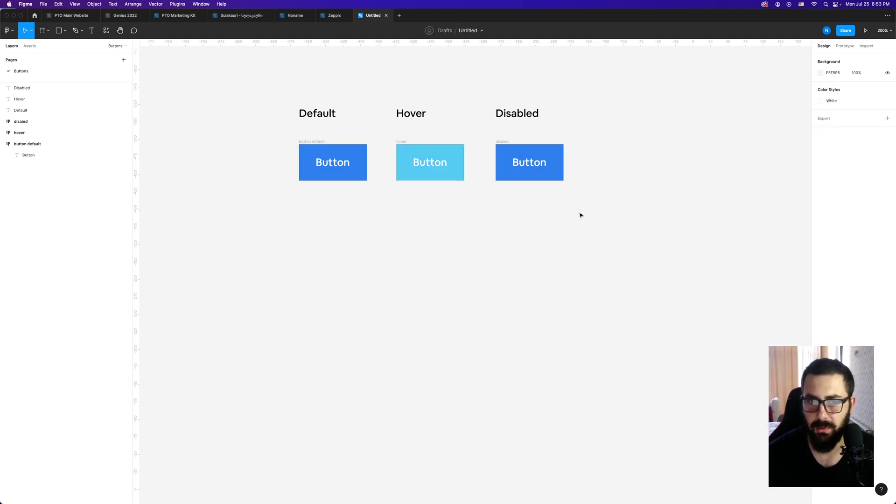
Step: Try the Gray 3 color style as the disabled button's fill and replace it with Gray 4
left_click(504, 141)
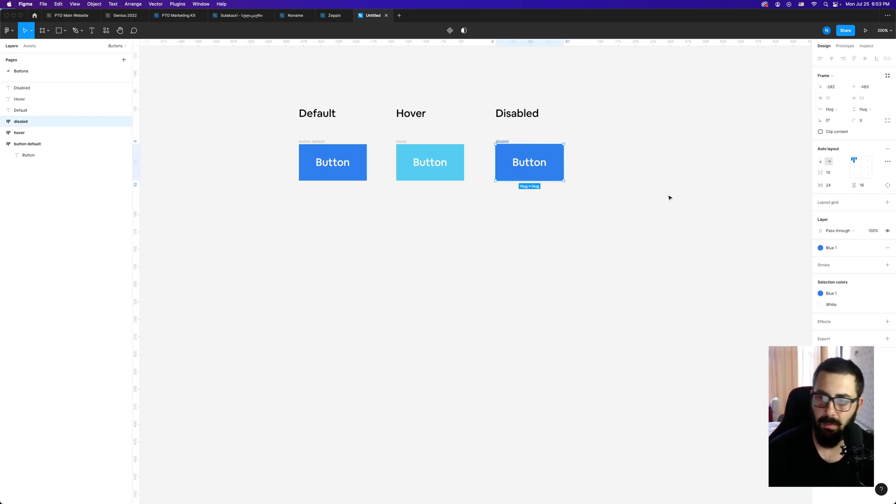
left_click(843, 297)
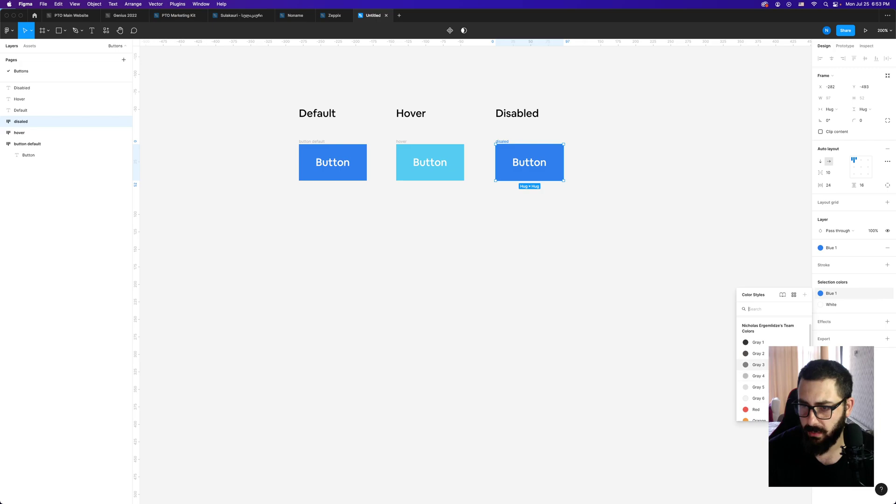
left_click(764, 367)
left_click(831, 295)
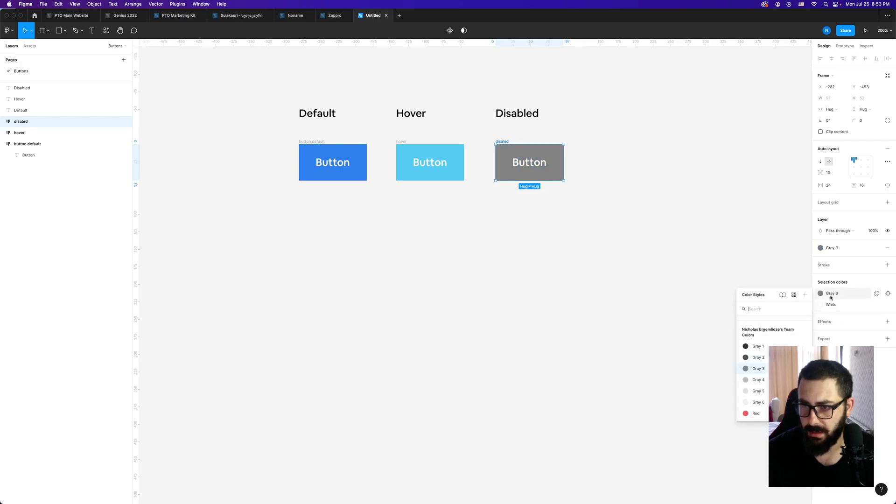
left_click(764, 384)
left_click(664, 317)
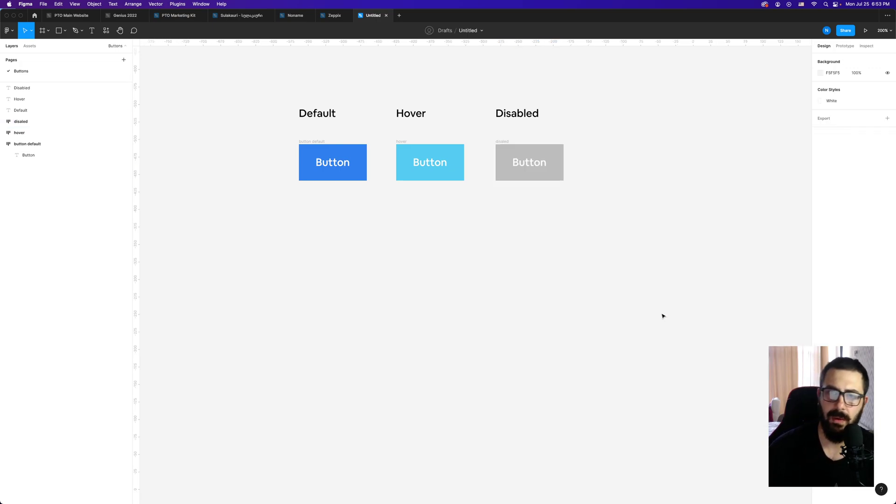
Step: Set the corner radius of the default, hover and disabled button frames to 24
key("shift+0")
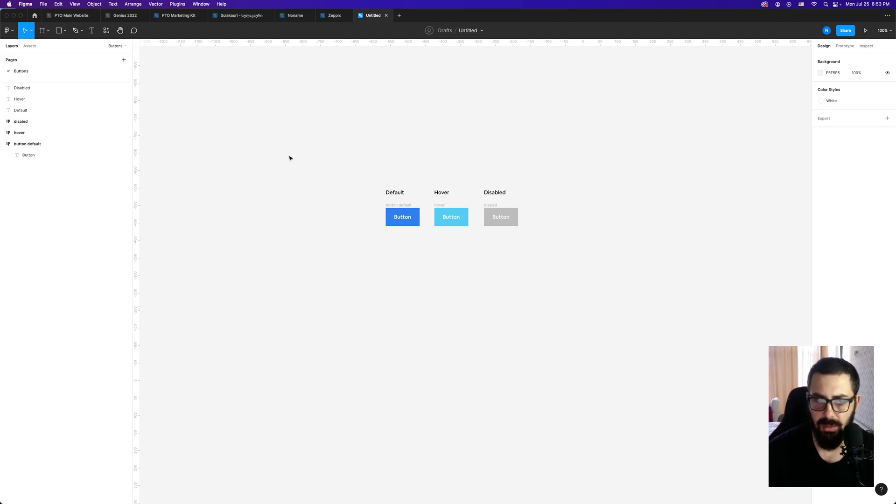
left_click(500, 209)
left_click(451, 208, "shift")
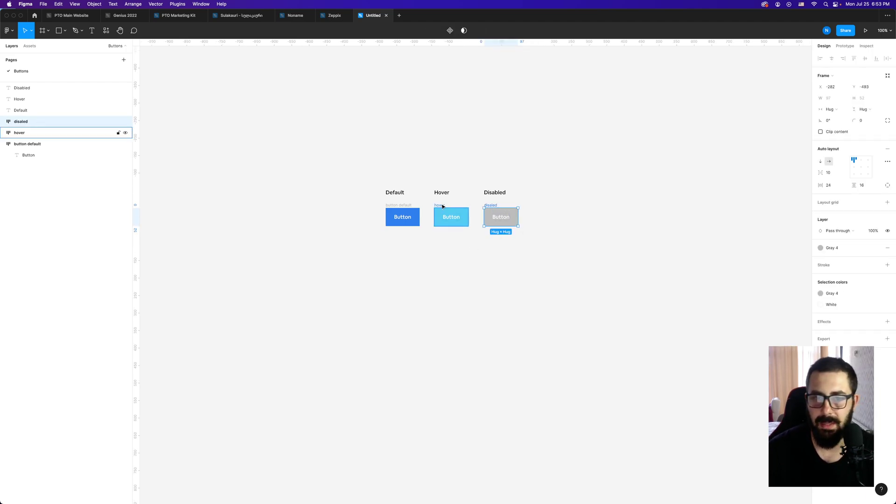
left_click(410, 213, "shift")
left_click(869, 122)
type("24")
key("Return")
left_click(609, 175)
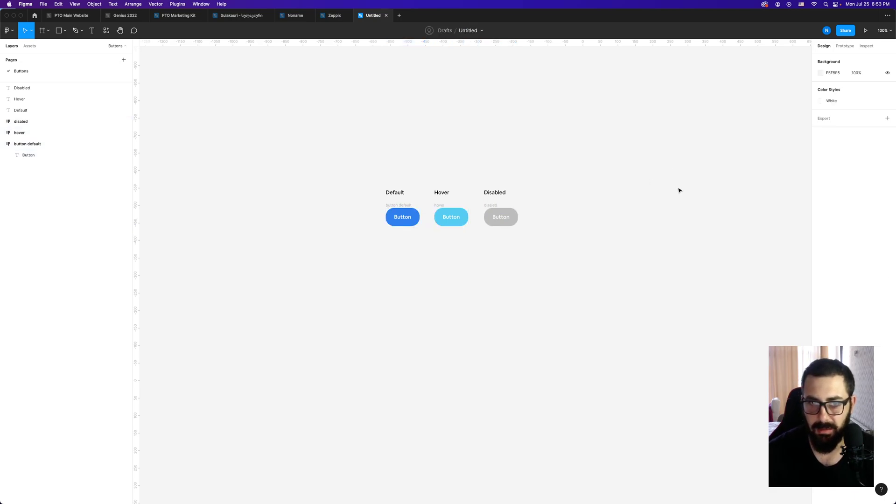
Step: Increase the corner radius of all three button frames to 30
left_click(496, 209)
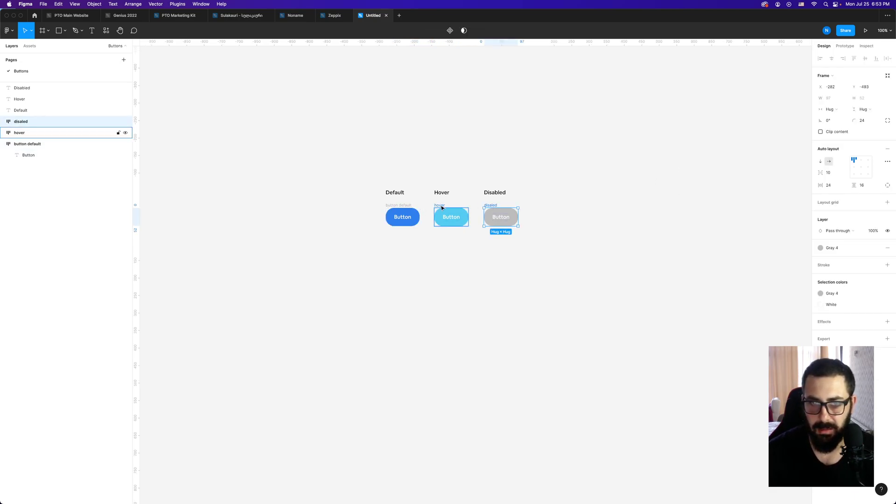
left_click(438, 209, "shift")
left_click(400, 207, "shift")
left_click(862, 120)
type("30")
key("Return")
left_click(637, 148)
left_click_drag(667, 152, 646, 119)
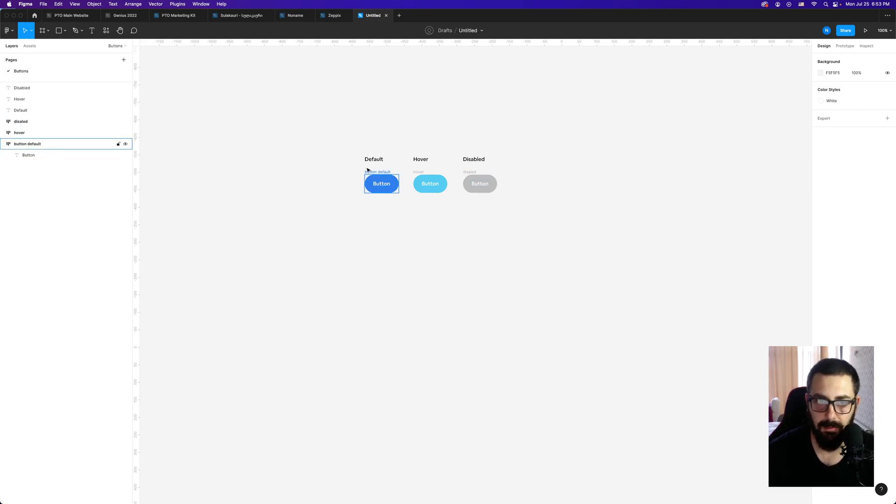
Step: Duplicate the default button frame directly below the original
scroll(408, 208, "up", 5)
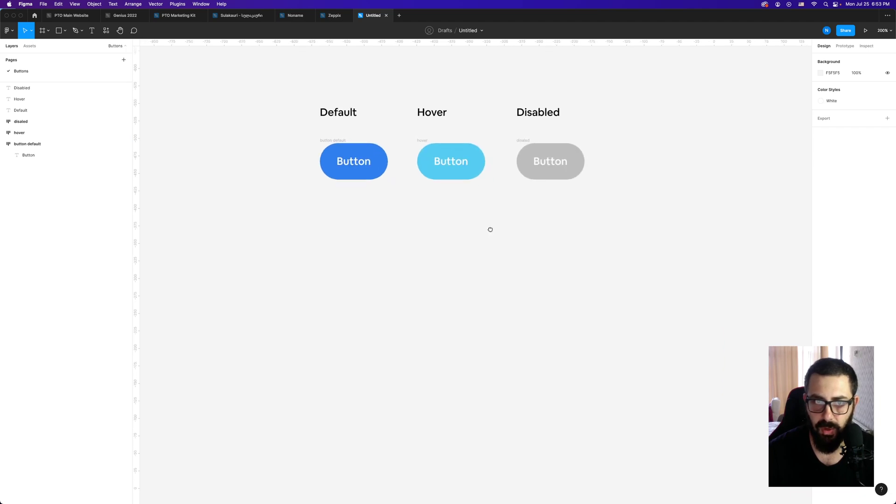
left_click(336, 140)
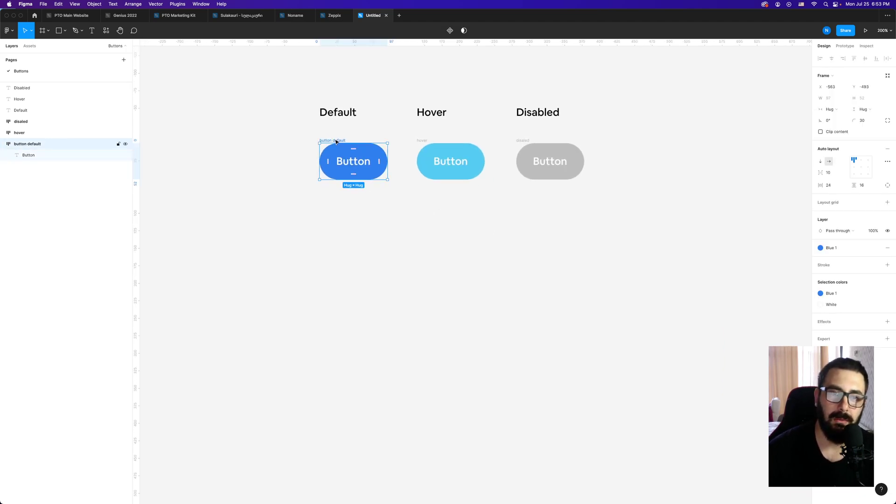
left_click_drag(337, 141, 340, 207)
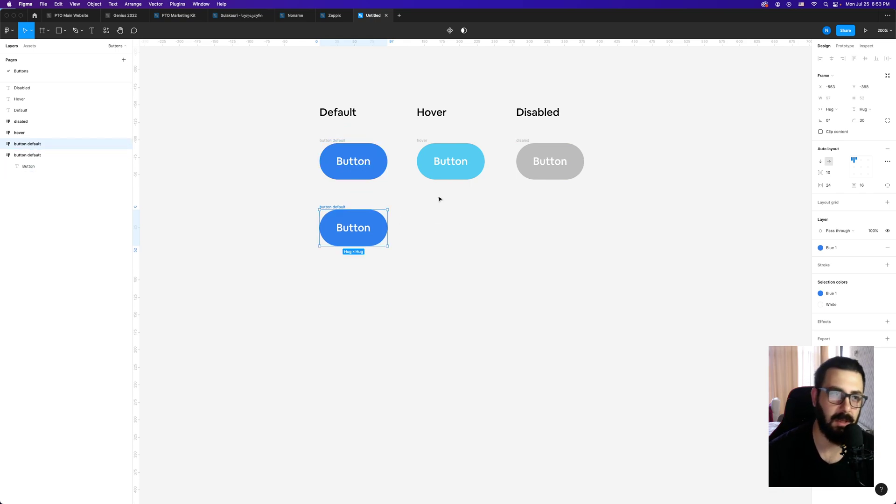
Step: Search the file's assets for "arrow"
left_click(30, 47)
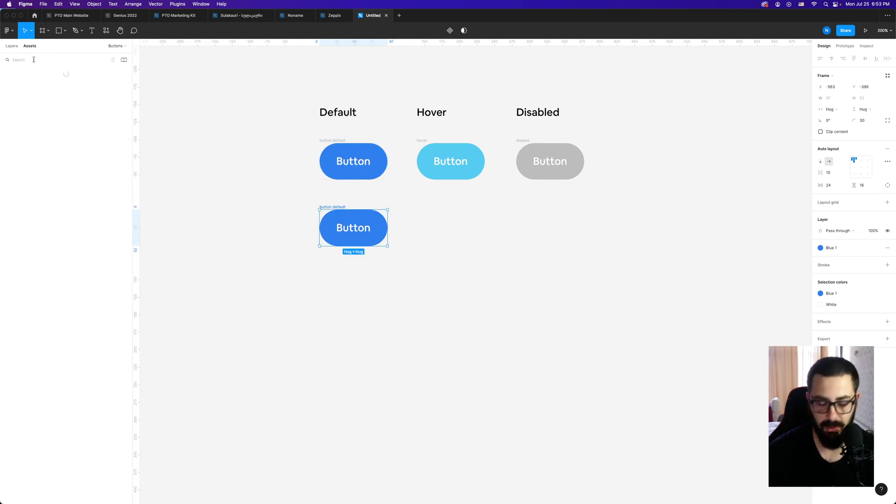
left_click(34, 59)
type("arrow")
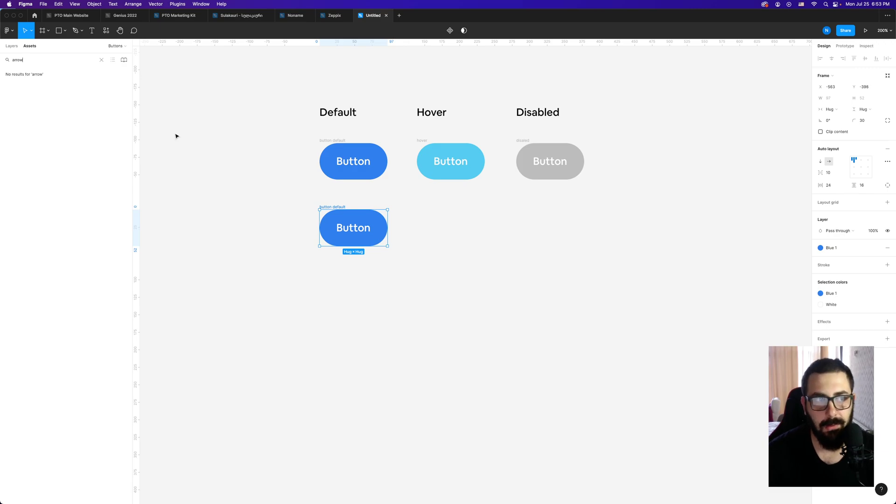
Step: Enable the Huge Icons library for this file, leaving the Genius 2022 library disabled
left_click(123, 60)
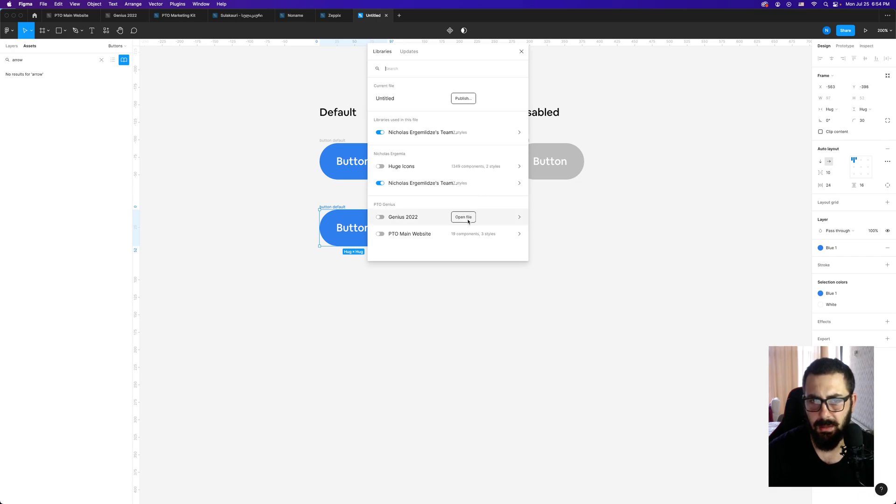
left_click(381, 218)
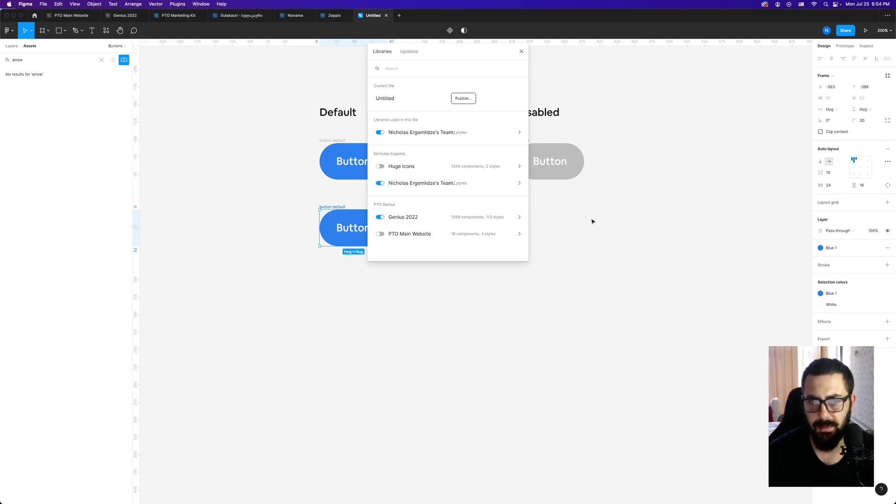
left_click(380, 166)
left_click(266, 203)
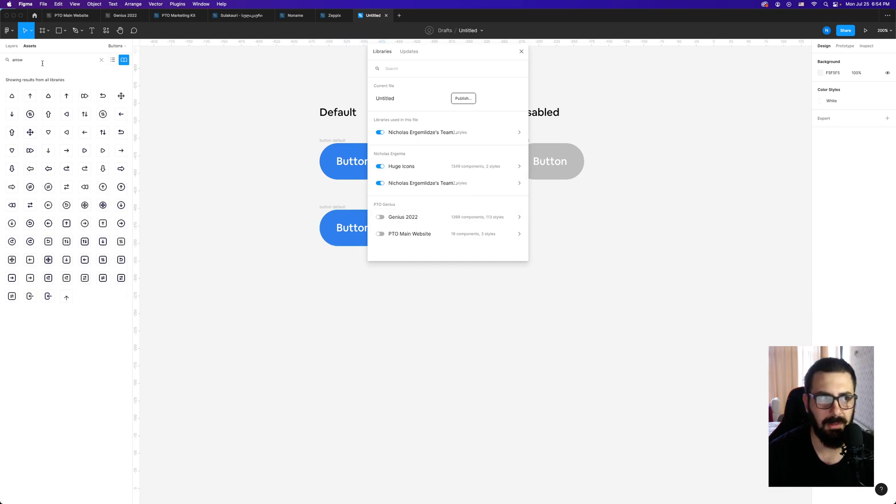
left_click(522, 52)
Step: Try placing the left arrow icon on the canvas below the buttons, and delete it
left_click_drag(11, 82, 291, 266)
left_click(342, 281)
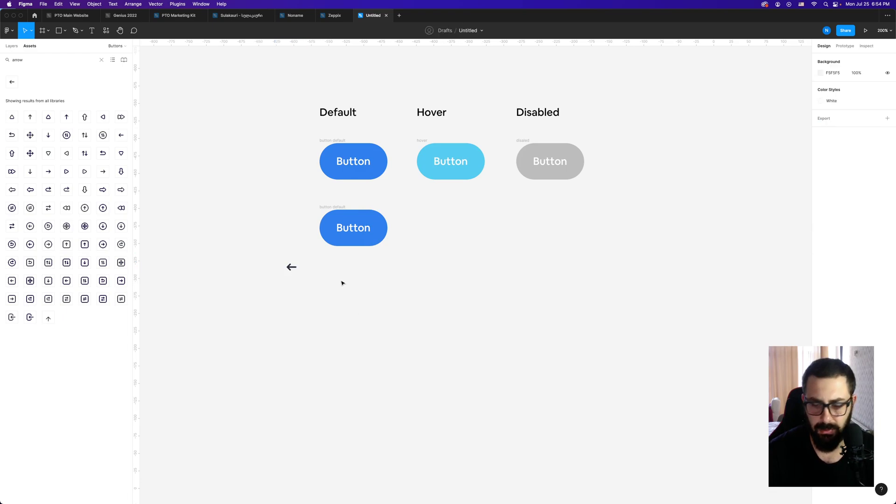
left_click(289, 270)
key("Delete")
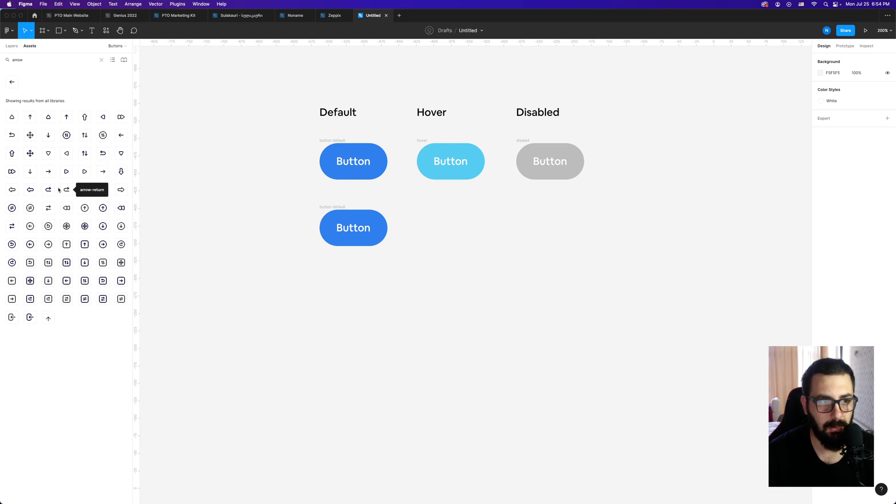
Step: Search the assets for "direction" and insert the direction-left 01 icon before the label in the duplicated default button
double_click(30, 60)
type("direction")
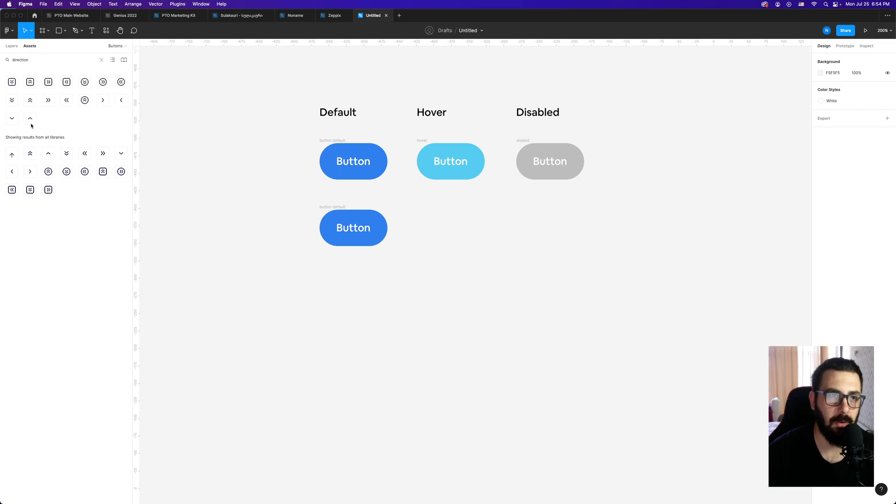
left_click_drag(120, 101, 338, 230)
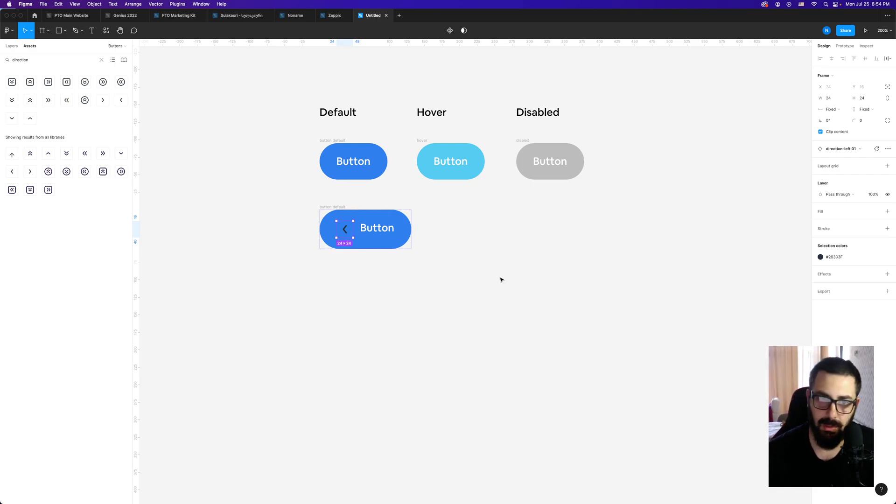
Step: Set the icon button's vertical padding to 12 and keep its horizontal padding at 24
left_click(335, 206)
left_click(339, 140)
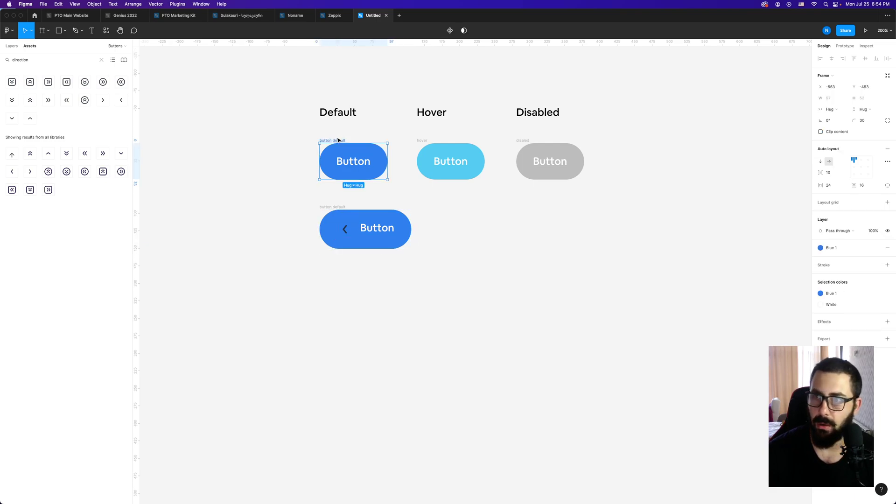
left_click(337, 208)
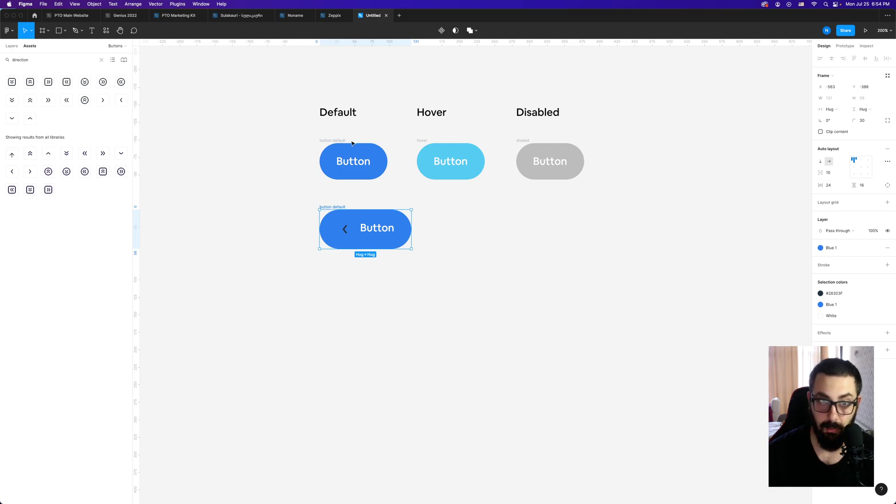
left_click(379, 154)
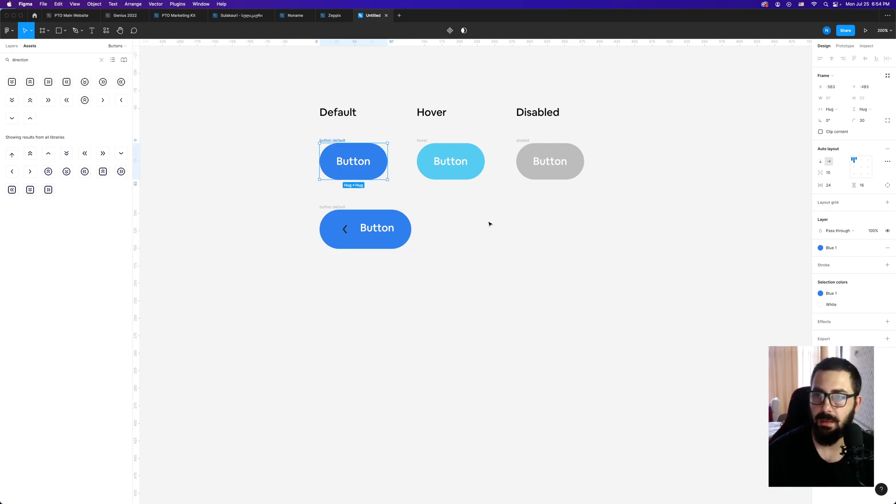
left_click(340, 210)
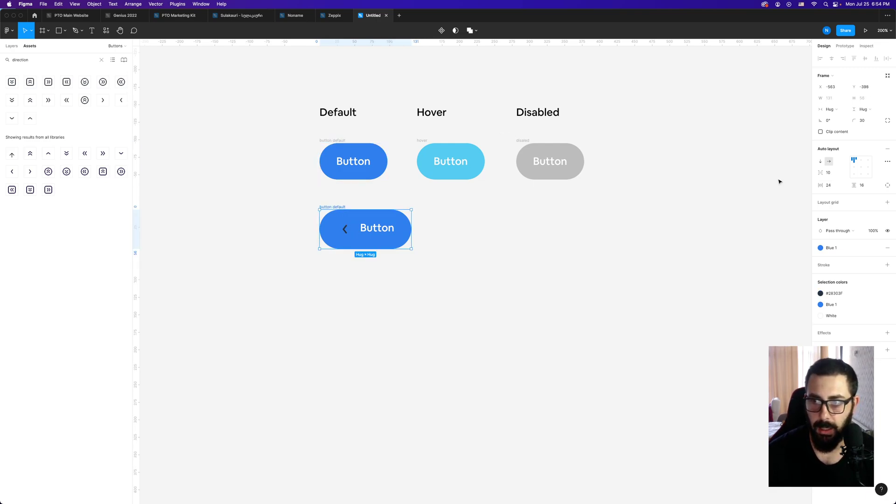
left_click(836, 187)
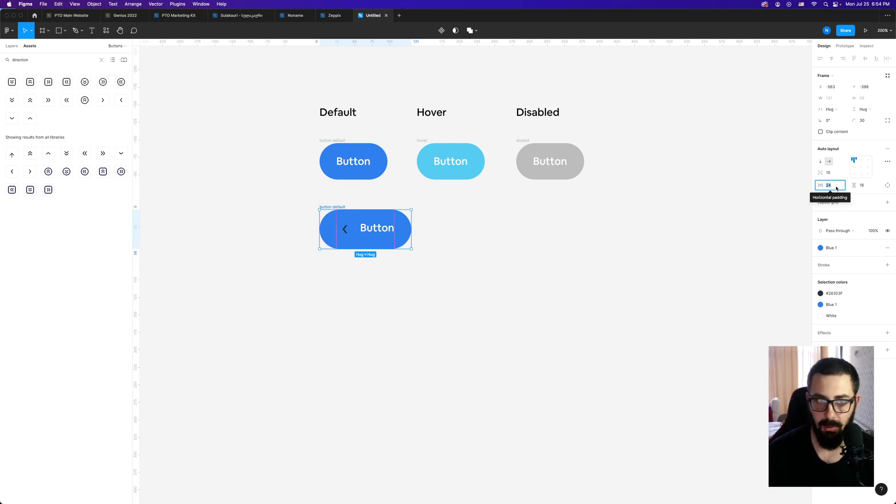
key("Down")
key("Down")
key("Down")
key("Down")
key("Up")
key("Up")
left_click(869, 186)
key("Down")
key("Down")
key("Down")
key("Down")
key("Return")
left_click(835, 186)
key("Up")
key("Up")
key("Return")
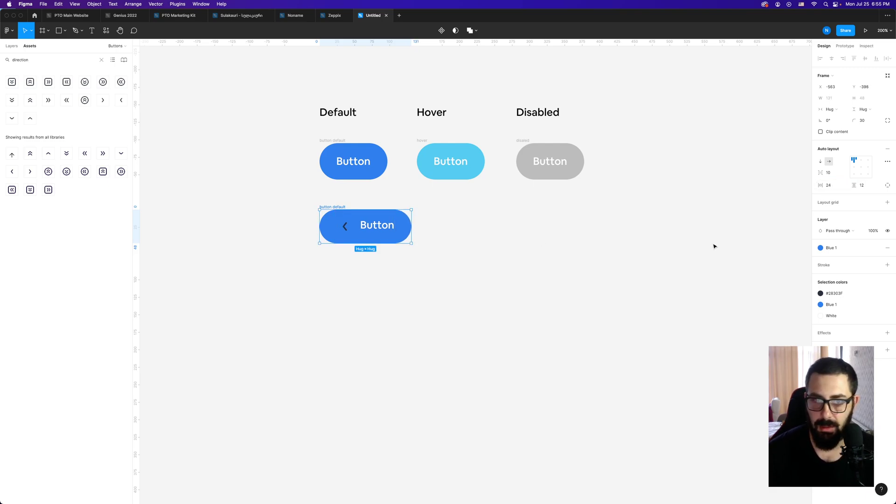
Step: Center the auto layout content of all four button frames both horizontally and vertically
left_click(707, 247)
left_click(336, 208)
left_click_drag(650, 279, 268, 127)
left_click(862, 167)
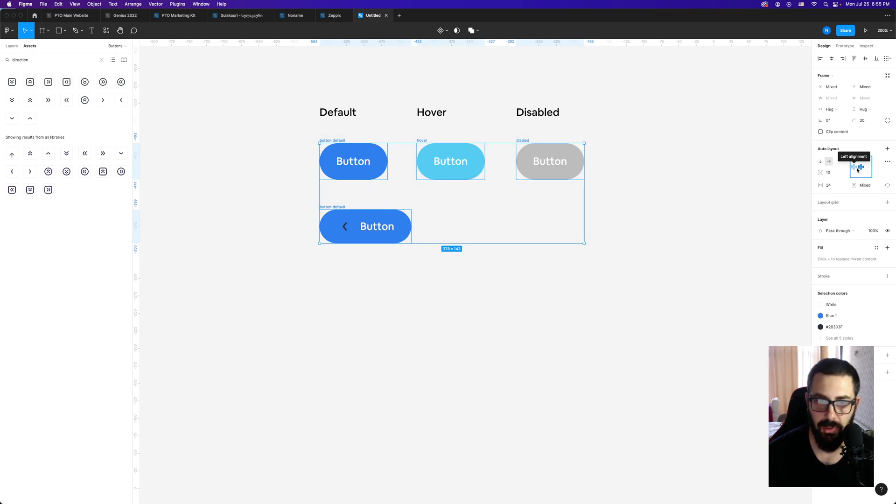
left_click(609, 240)
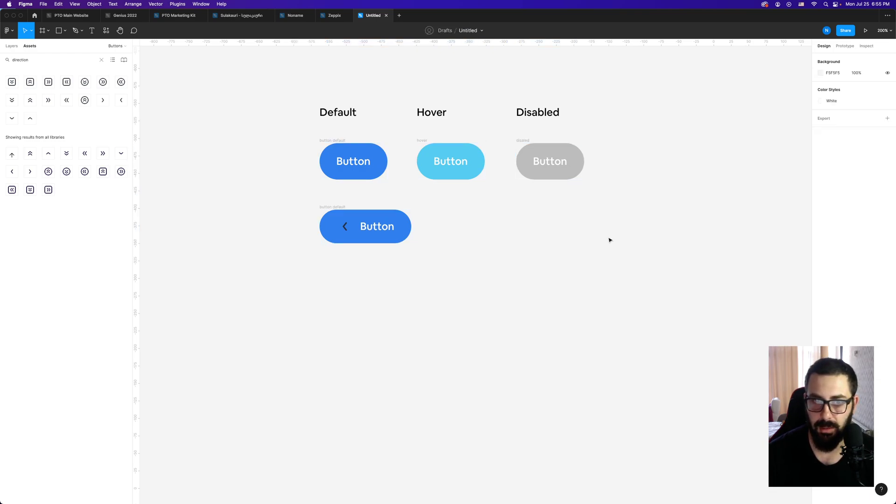
Step: Recolor the direction icon in the duplicated button with the White color style
double_click(364, 228)
left_click(345, 229, "shift")
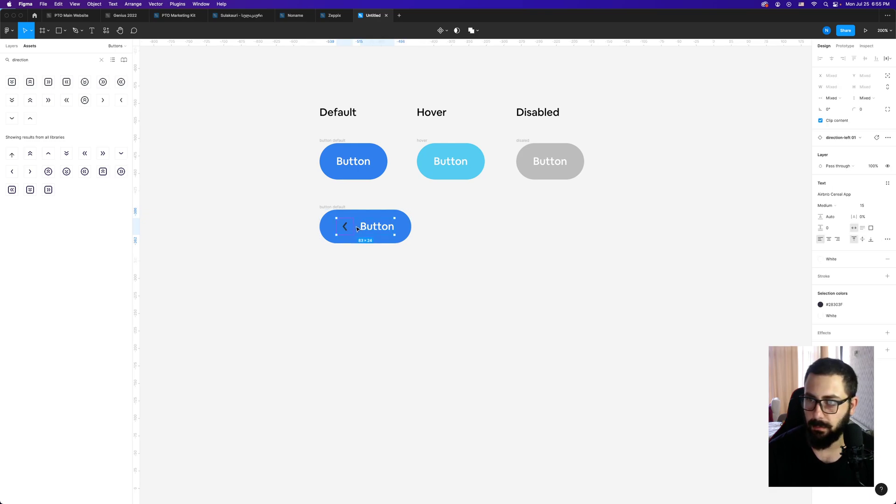
left_click(410, 282)
left_click(331, 207)
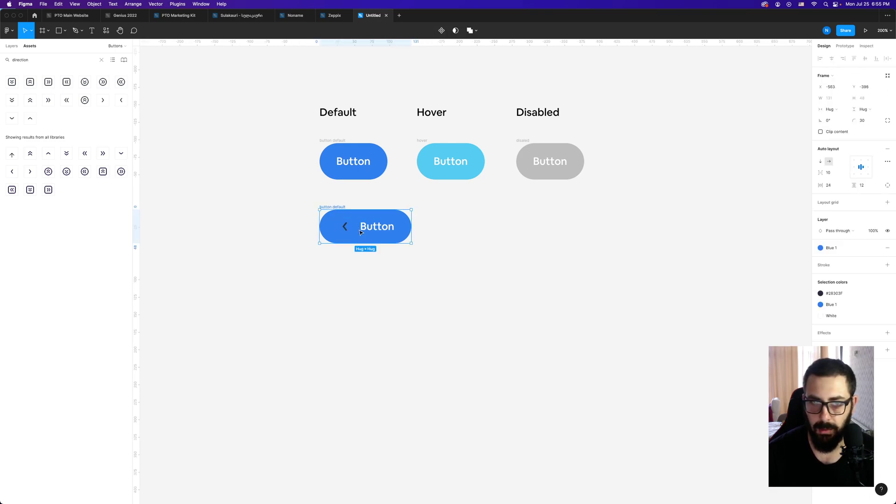
left_click(821, 293)
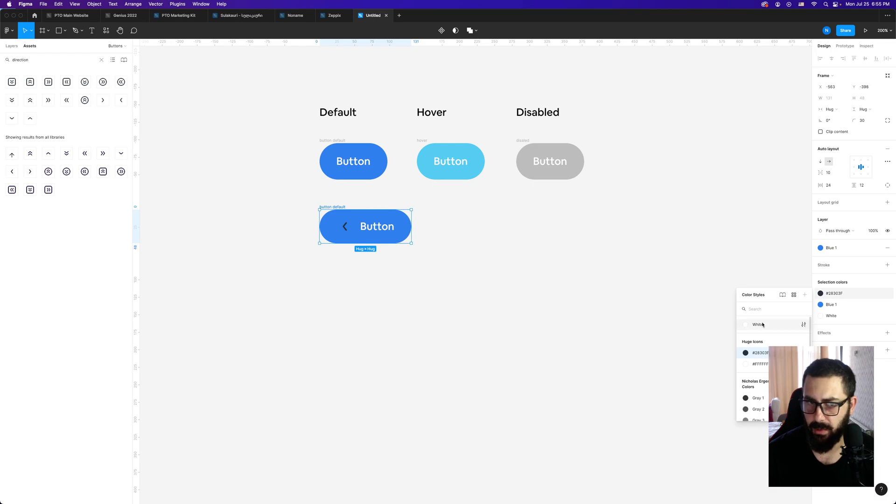
left_click(596, 308)
Step: Switch the icon button to individual padding values and set its left padding to 16
key("shift+0")
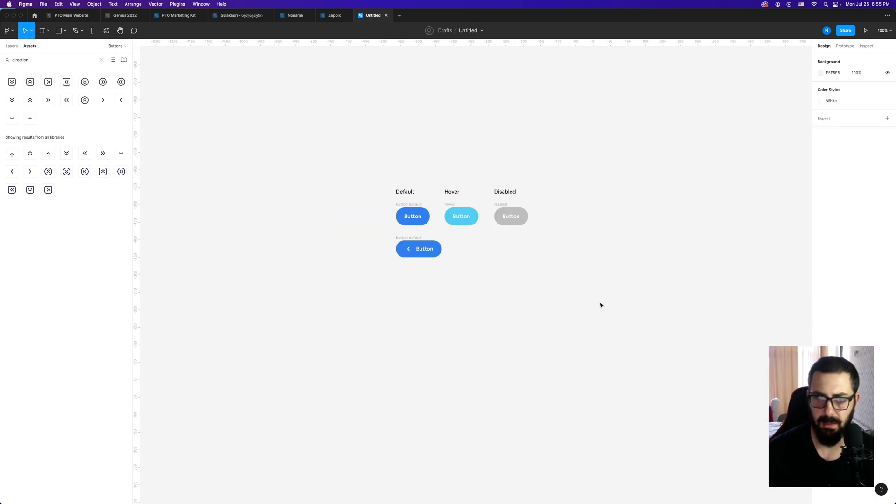
scroll(587, 297, "right", 3)
scroll(540, 288, "left", 4)
key("z")
left_click(394, 241)
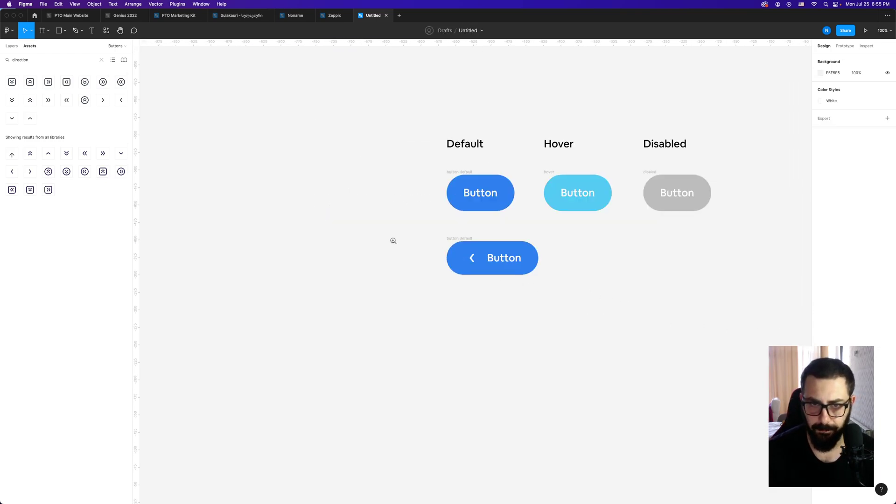
left_click(514, 259)
scroll(596, 270, "right", 5)
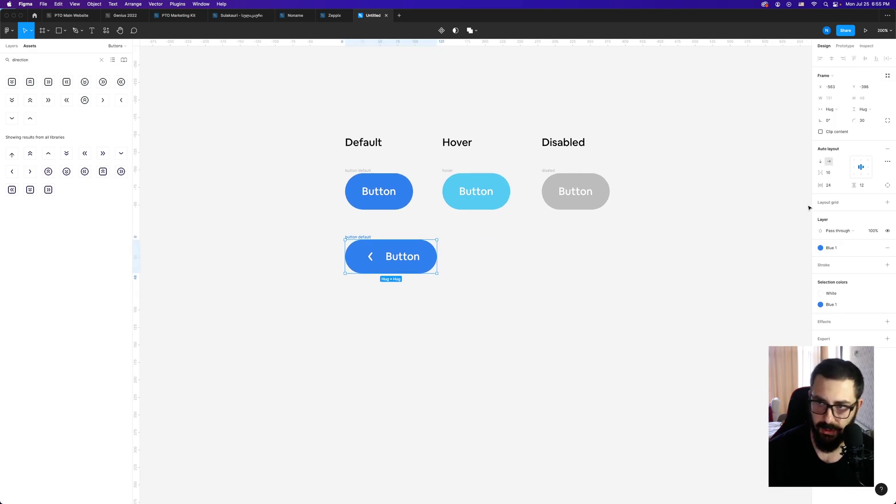
left_click(888, 185)
left_click(835, 186)
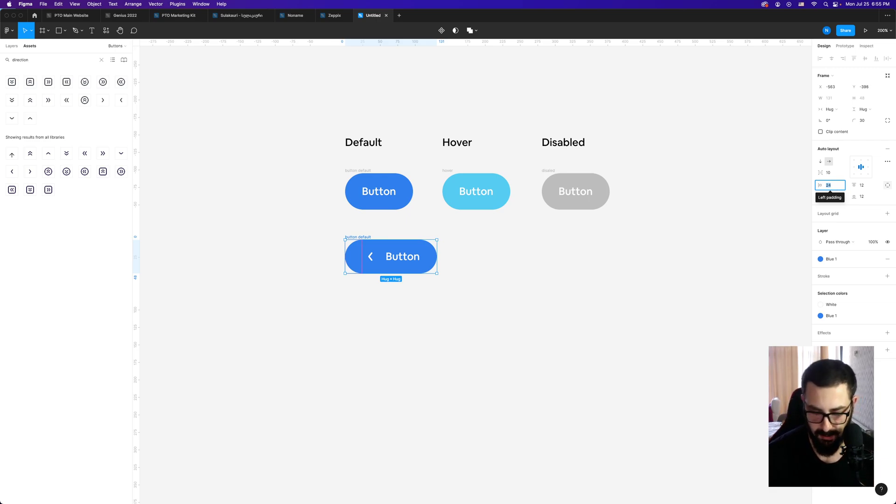
type("16")
key("Return")
left_click(578, 278)
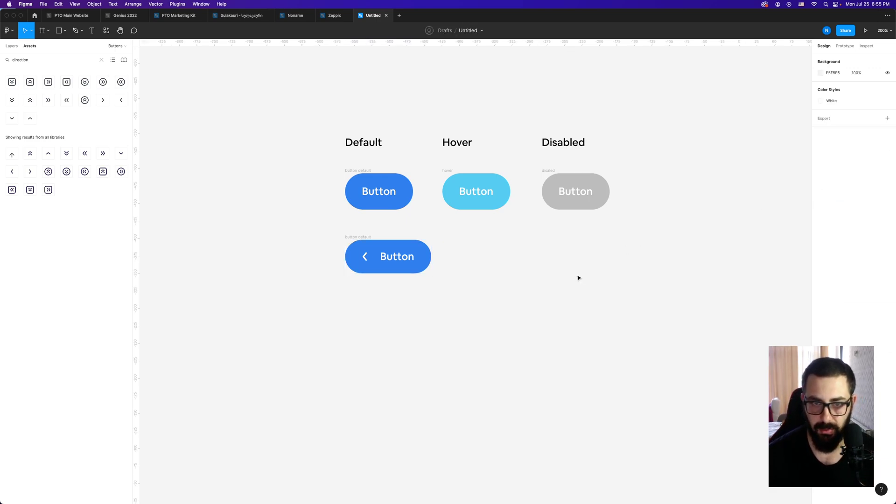
Step: Set the spacing between the icon and the label in the icon button to 8
key("shift+0")
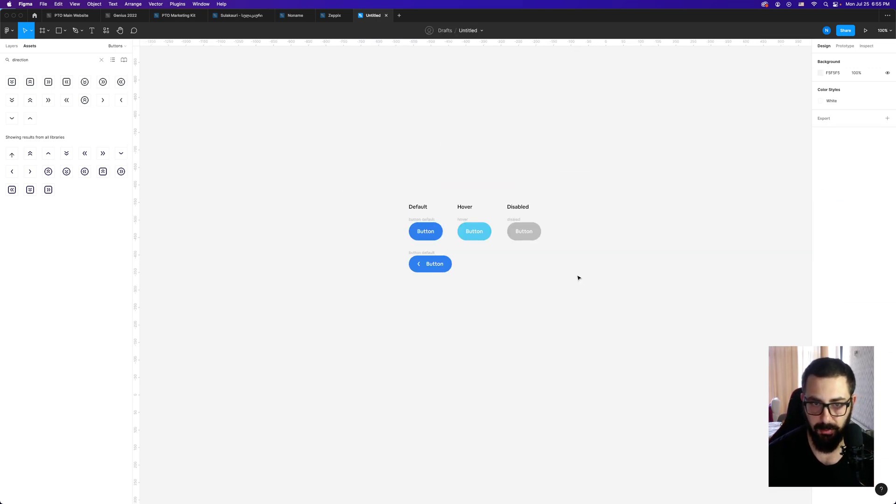
left_click(431, 256)
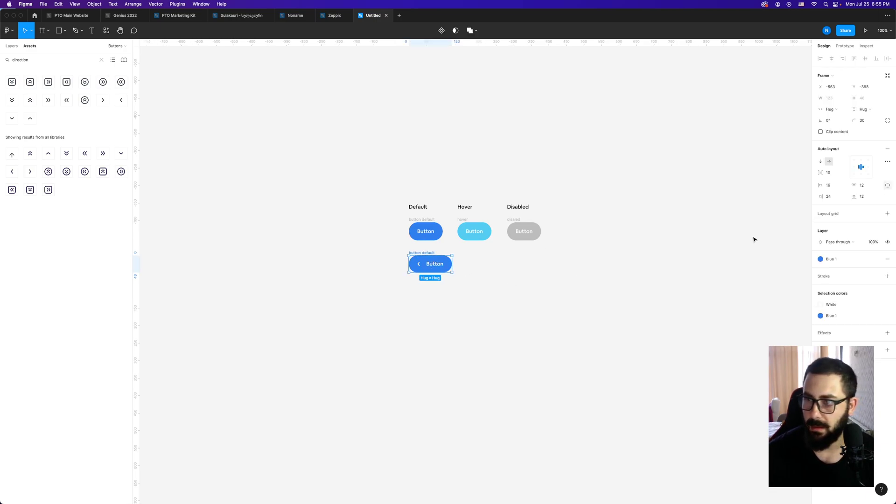
left_click(839, 175)
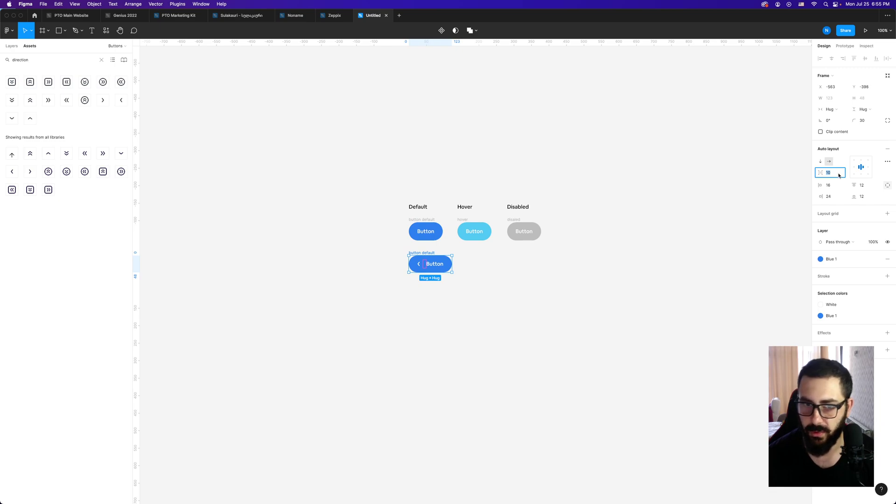
type("8")
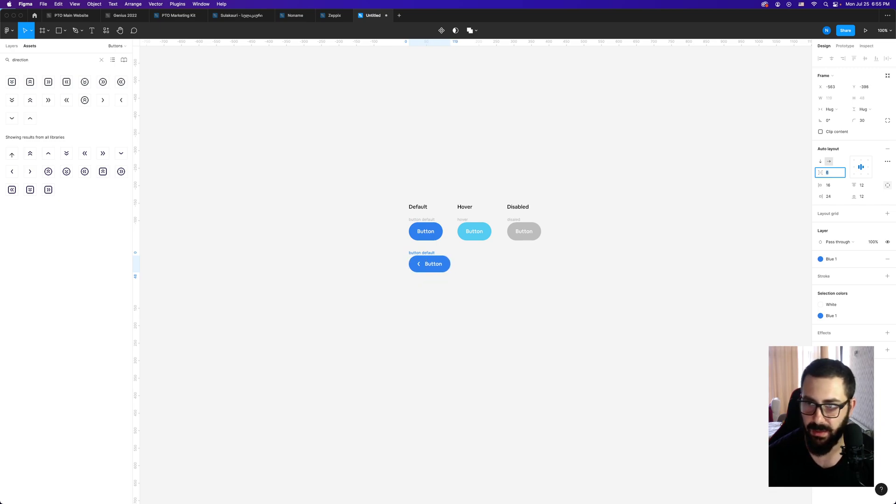
left_click(549, 368)
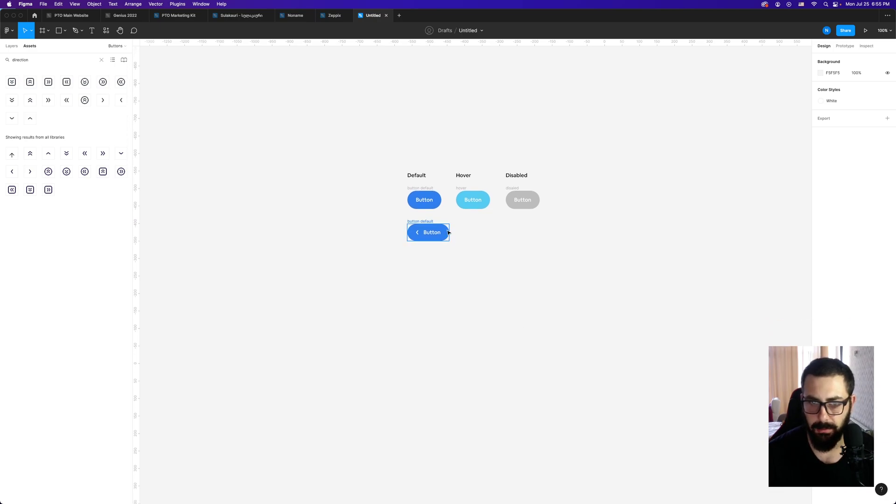
Step: Set the icon button's top and bottom padding to 14
key("super+equal")
scroll(490, 257, "right", 2)
left_click(372, 212)
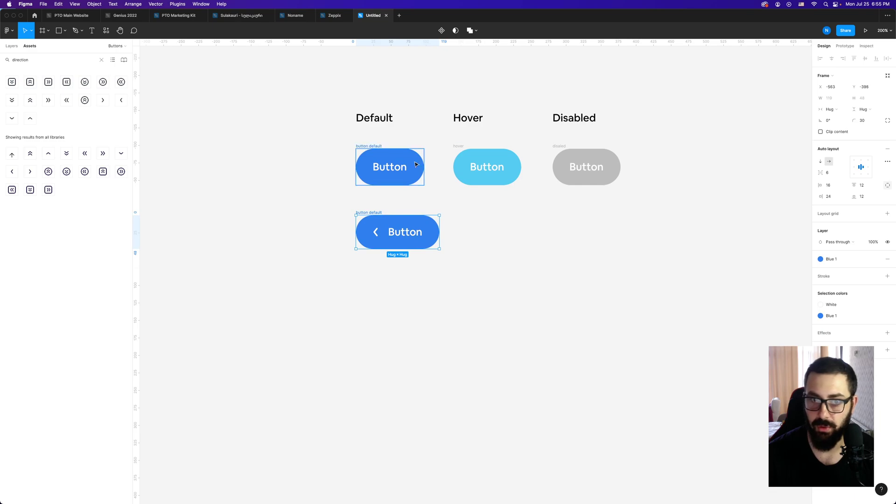
left_click(869, 200)
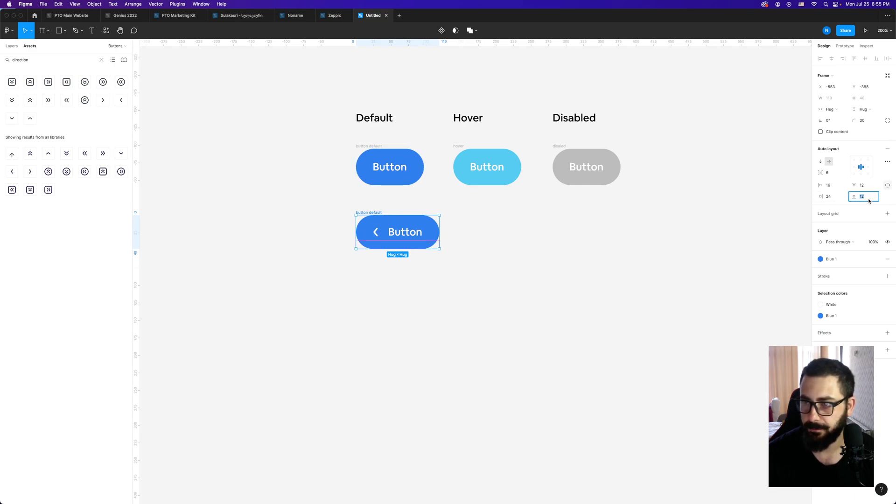
type("14")
key("Return")
left_click(869, 187)
type("14")
key("Return")
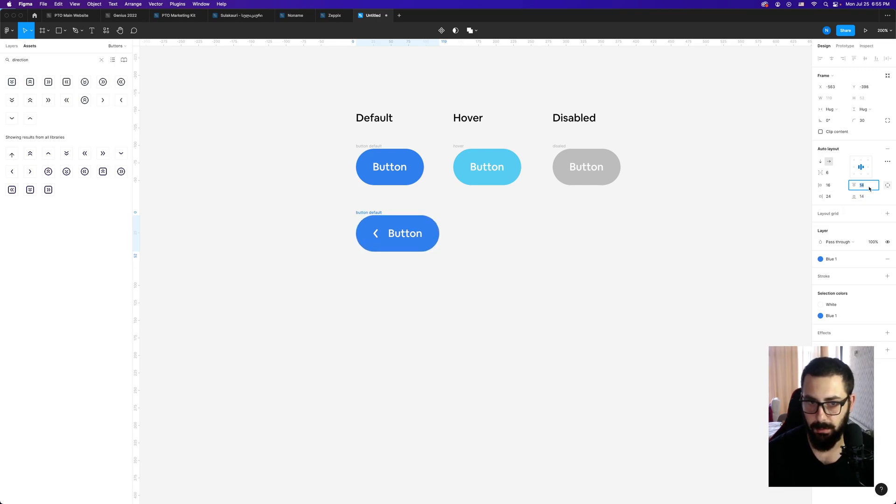
Step: Increase the icon button's top and bottom padding to 15
key("Up")
left_click(870, 198)
key("Up")
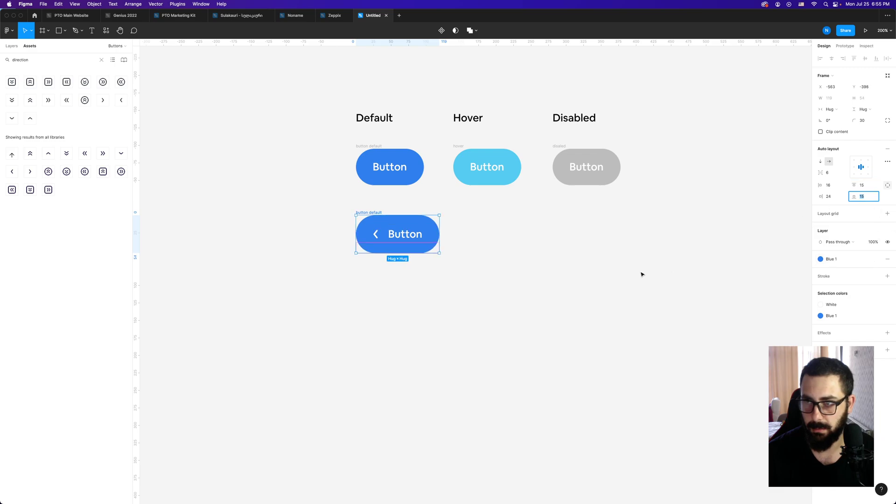
left_click(642, 274)
left_click(372, 224)
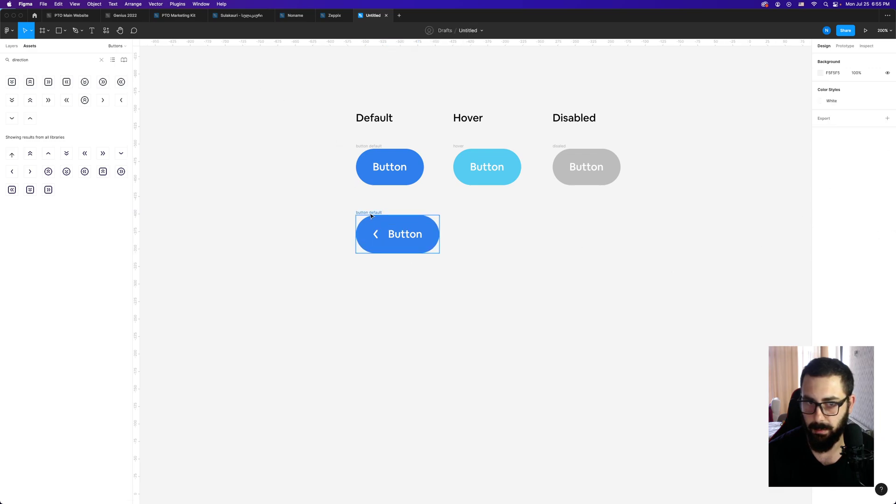
Step: Lower the icon button's top and bottom padding to 14
left_click(869, 187)
key("Down")
left_click(870, 197)
key("Down")
left_click(730, 218)
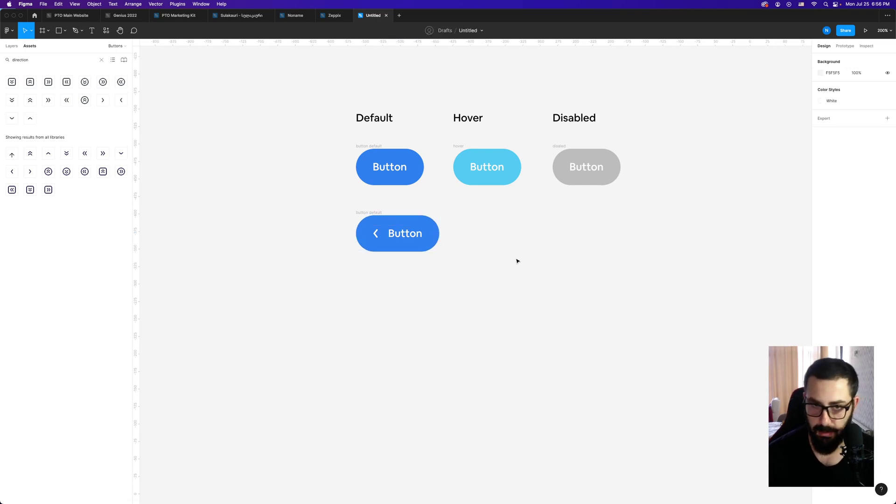
Step: Duplicate the left-icon button into the Hover and Disabled columns of the same row
key("shift+0")
key("space")
left_click_drag(512, 257, 473, 244)
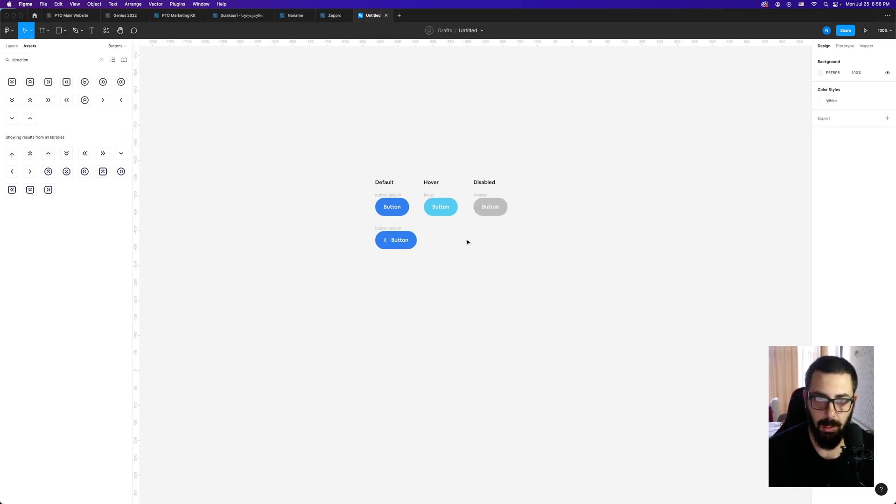
key("z")
left_click(459, 240)
left_click(301, 221)
left_click_drag(301, 222, 498, 228)
left_click(406, 221, "shift")
left_click(577, 307)
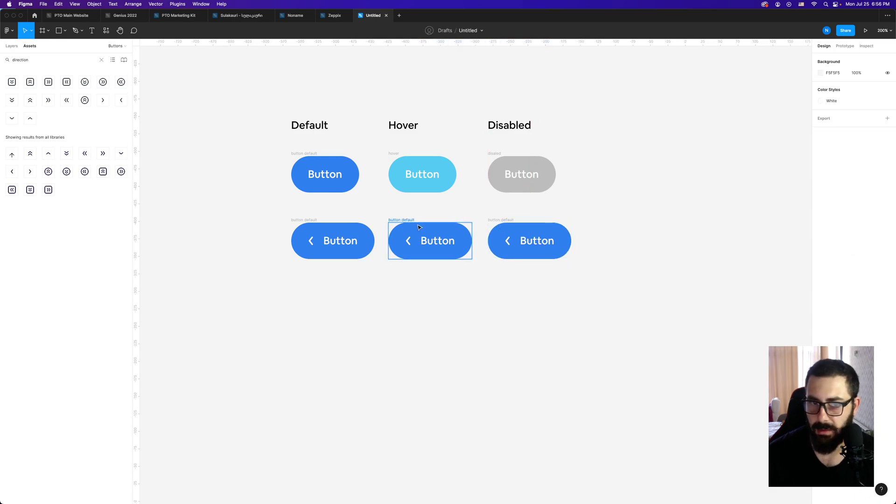
Step: Recolor the copied left-icon buttons with the Blue 3 style for Hover and Gray 4 for Disabled
left_click(405, 221)
left_click(833, 316)
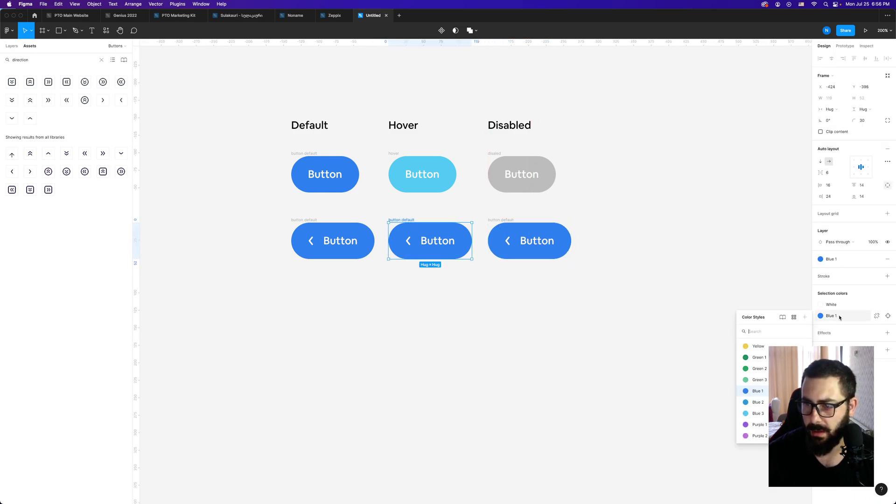
left_click(758, 413)
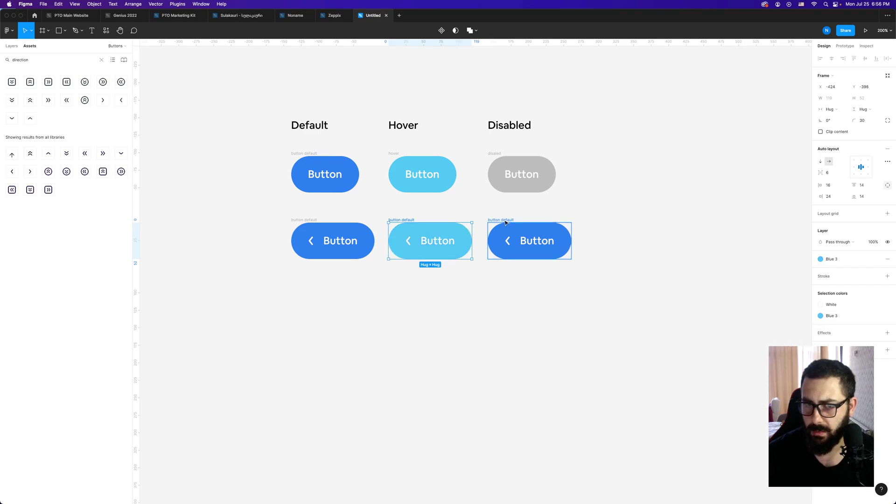
left_click(555, 228)
left_click(845, 316)
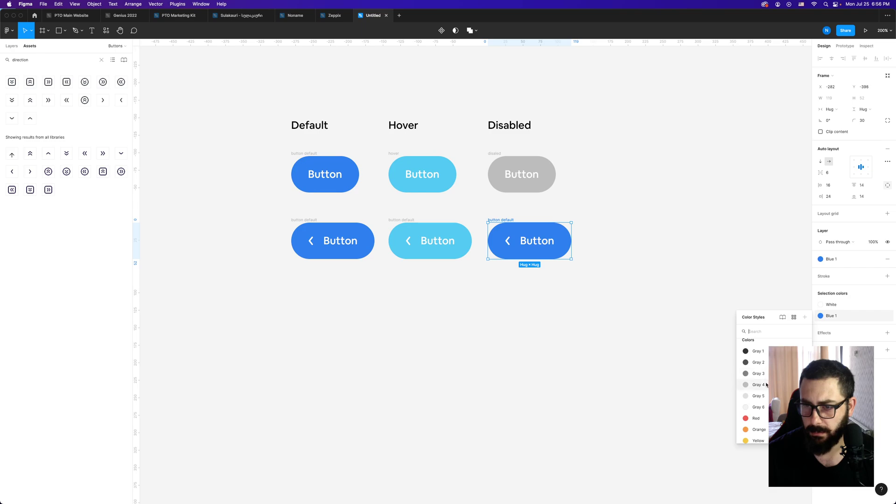
left_click(785, 385)
left_click(719, 350)
Step: Duplicate the icon button row below and move the label ahead of the icon in all three copies
left_click_drag(616, 304, 311, 291)
left_click(376, 374)
double_click(342, 311)
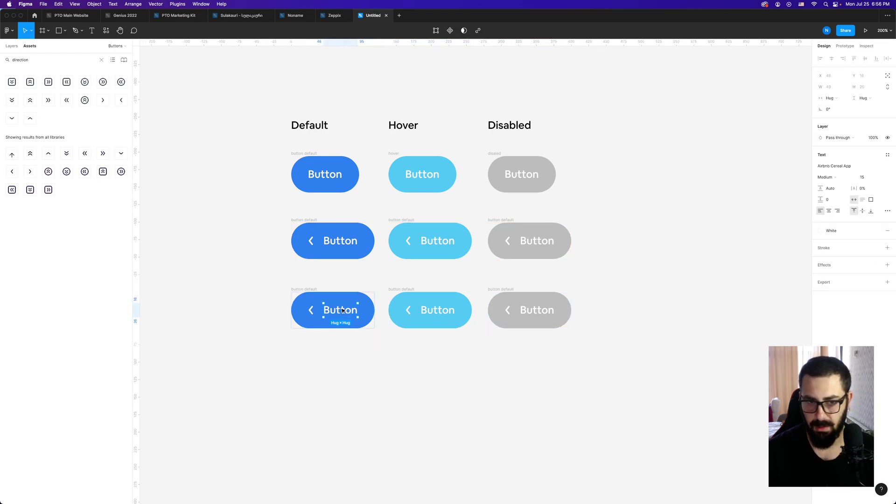
key("Left")
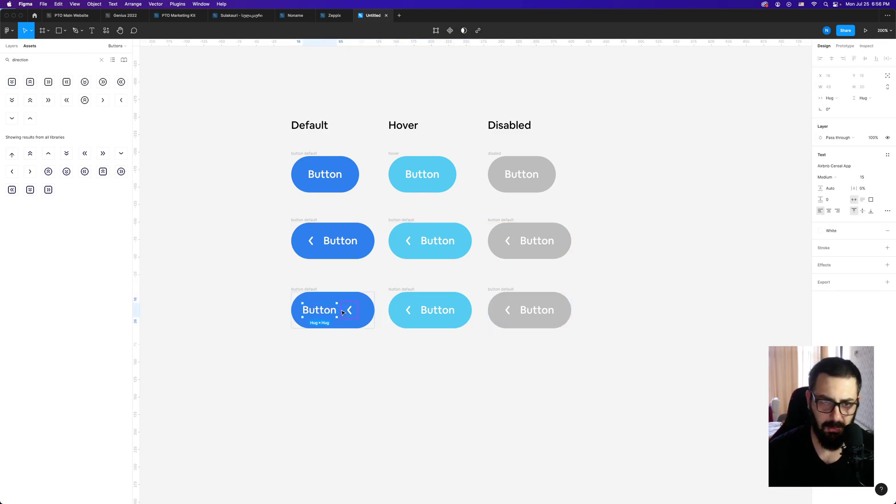
double_click(437, 311)
key("Left")
double_click(546, 314)
key("Left")
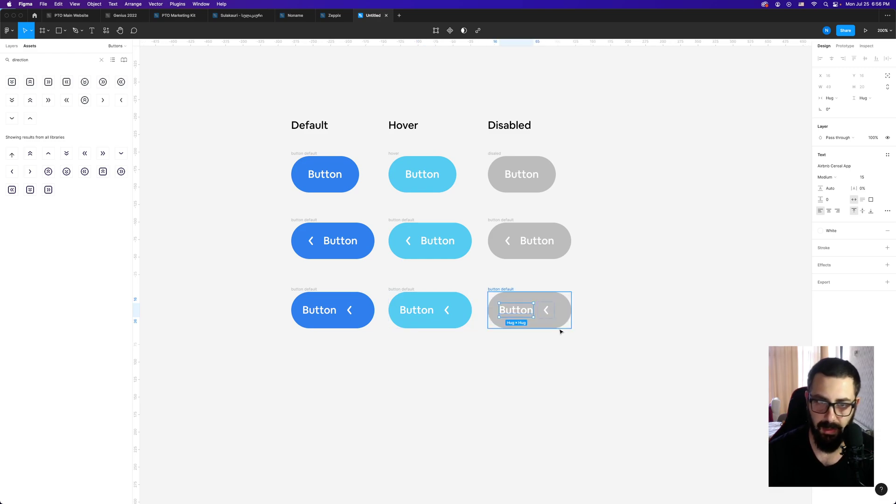
Step: Swap the chevrons in the third row's default, hover and disabled buttons for the direction-right 01 icon
double_click(350, 311)
left_click(857, 149)
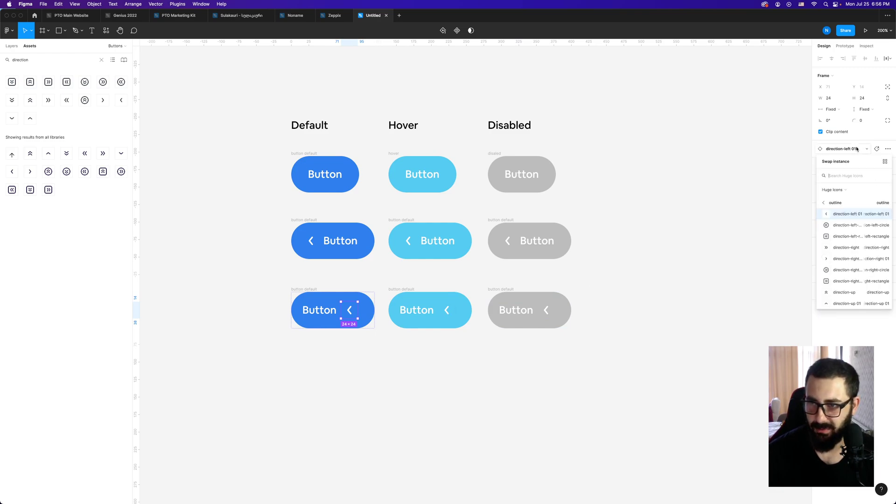
left_click(842, 258)
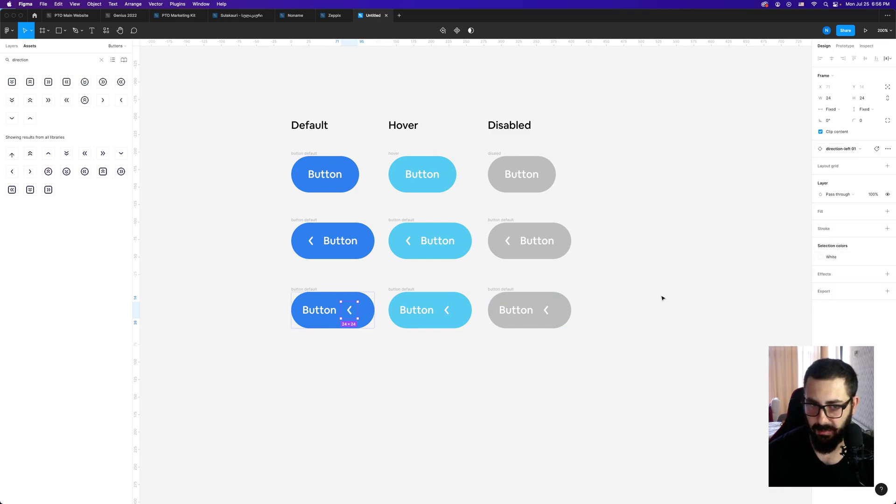
double_click(447, 309)
left_click(552, 311, "shift")
left_click(864, 149)
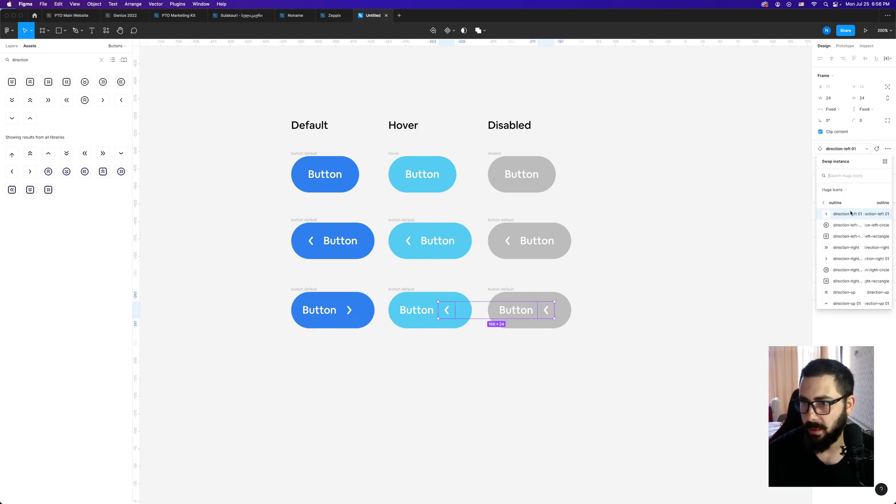
left_click(848, 258)
left_click(667, 244)
left_click_drag(666, 242, 687, 223)
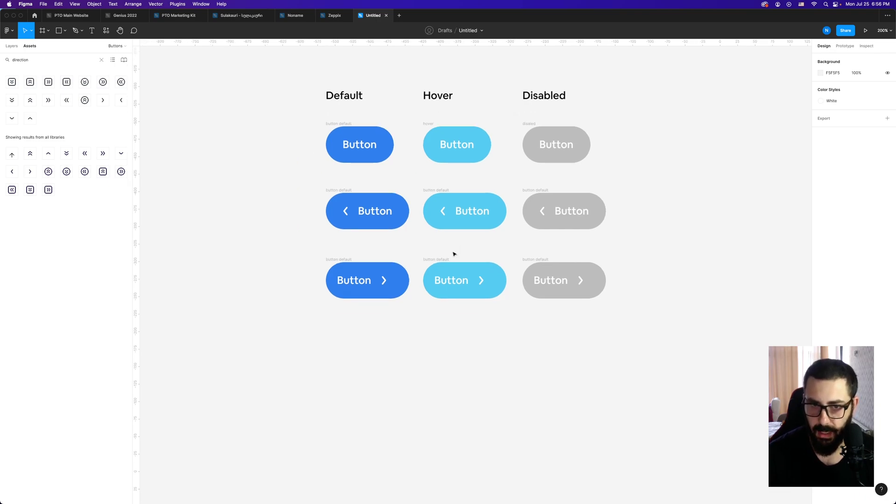
Step: Set the three right-icon buttons' left padding to 24 and right padding to 16
left_click(344, 263)
left_click(435, 262, "shift")
left_click(558, 262, "shift")
left_click(831, 187)
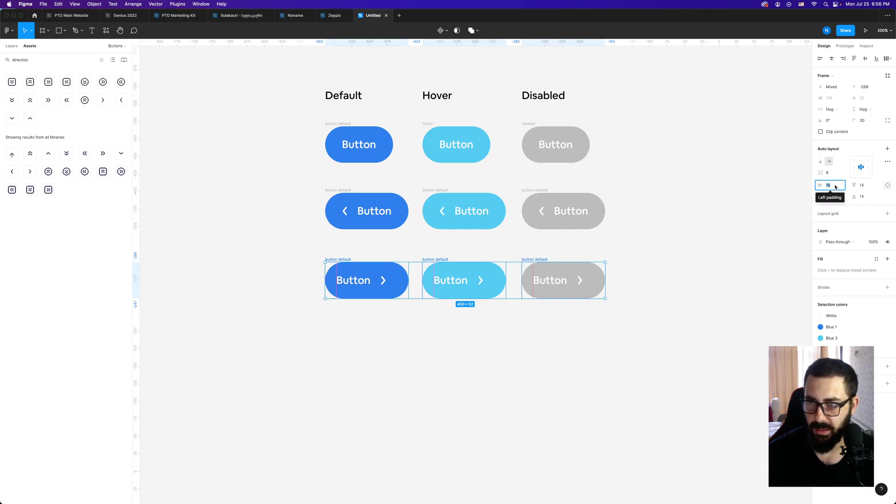
left_click(835, 197)
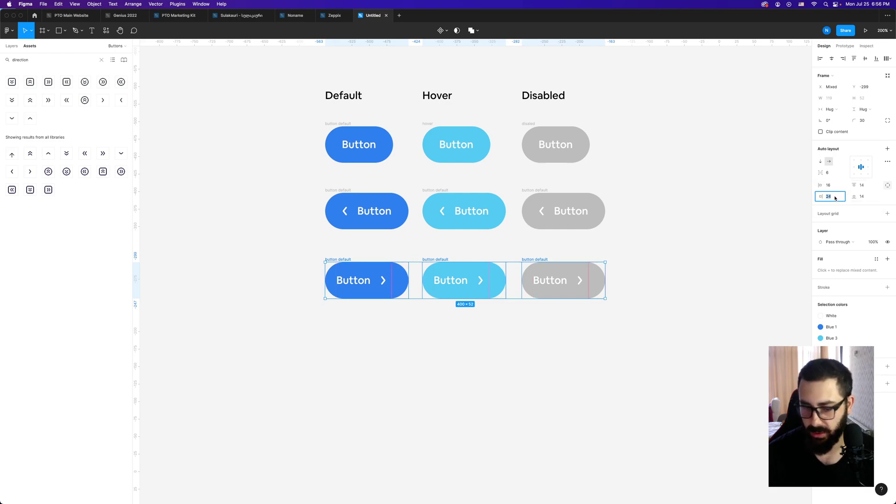
left_click(835, 189)
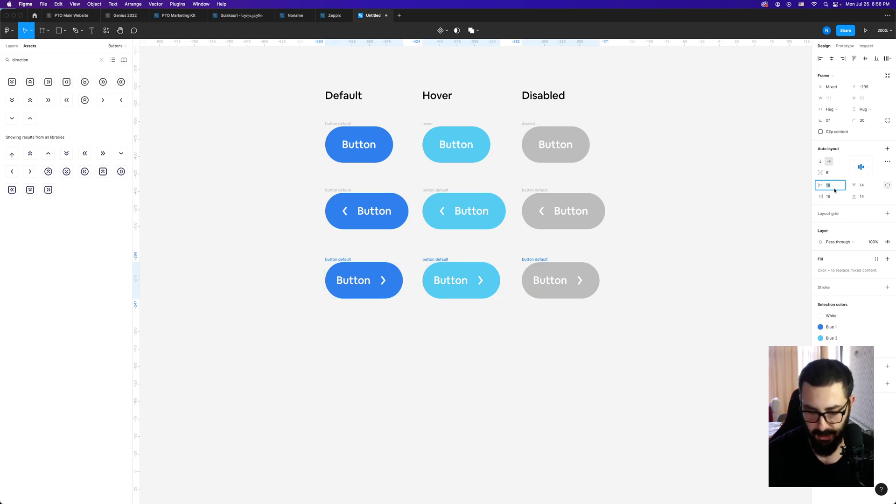
left_click(701, 259)
scroll(700, 259, "left", 1)
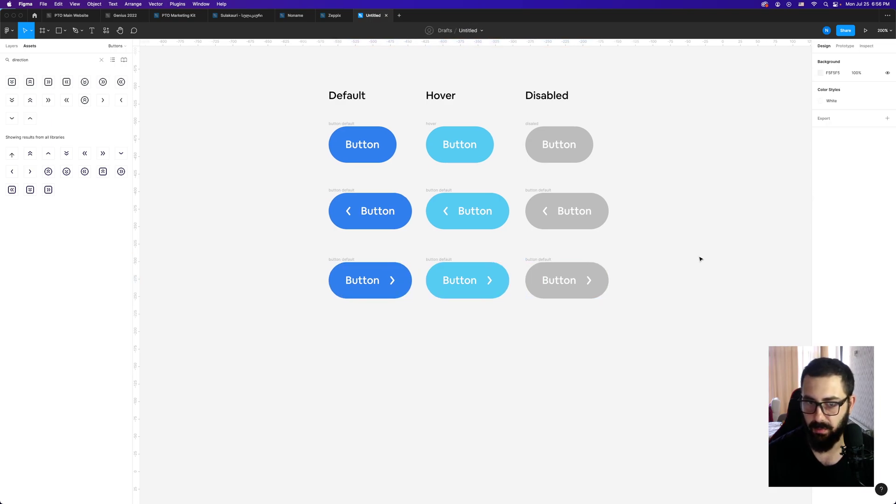
Step: Try widening a spare copy of the disabled right-icon button beside the set, and delete the copy
key("super+minus")
scroll(701, 259, "down", 1)
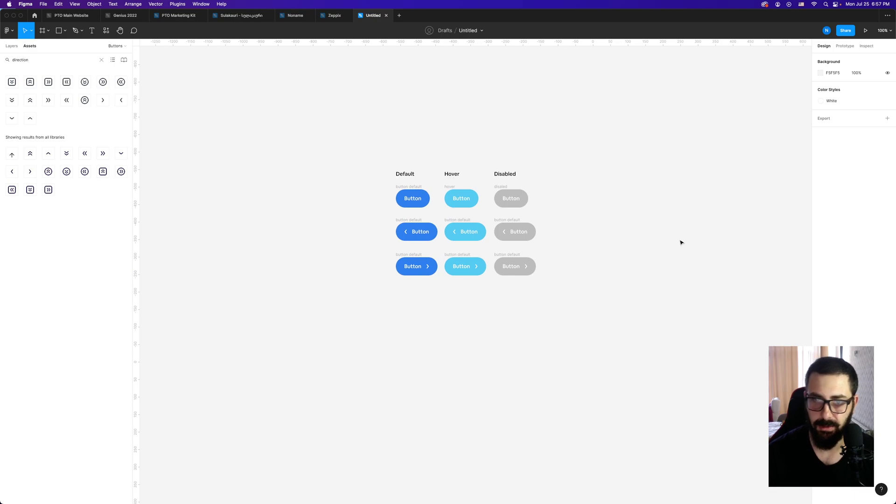
left_click(512, 256)
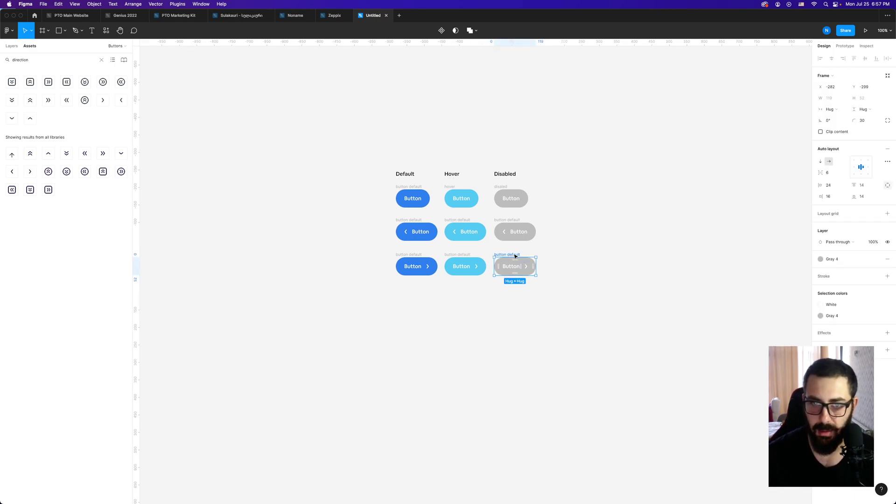
left_click_drag(515, 256, 695, 255)
key("super+z")
left_click(715, 263)
left_click(603, 246)
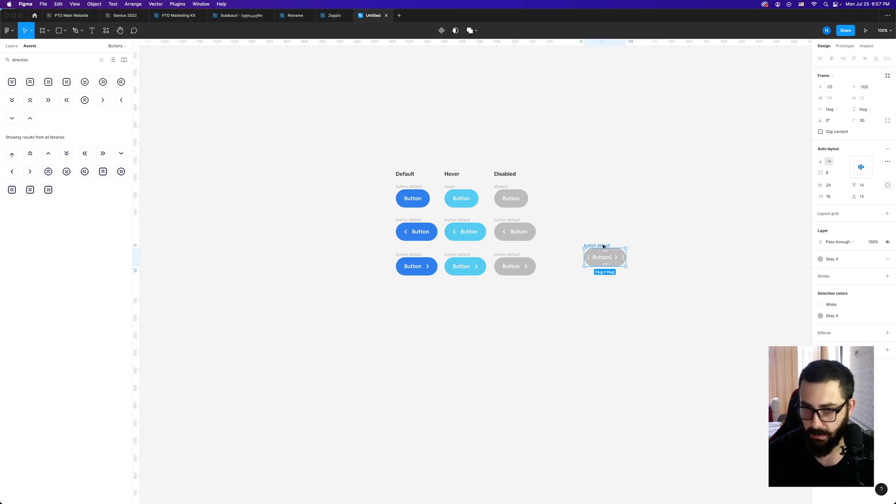
key("Delete")
scroll(642, 256, "right", 3)
scroll(642, 256, "down", 2)
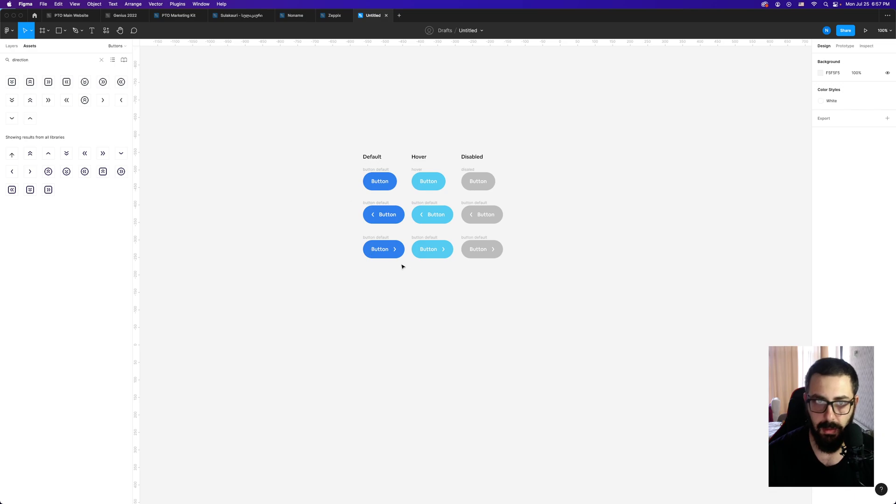
Step: Test a spare copy of the default text button at a width of about 198, and delete the copy
left_click(376, 171)
left_click_drag(376, 171, 640, 194)
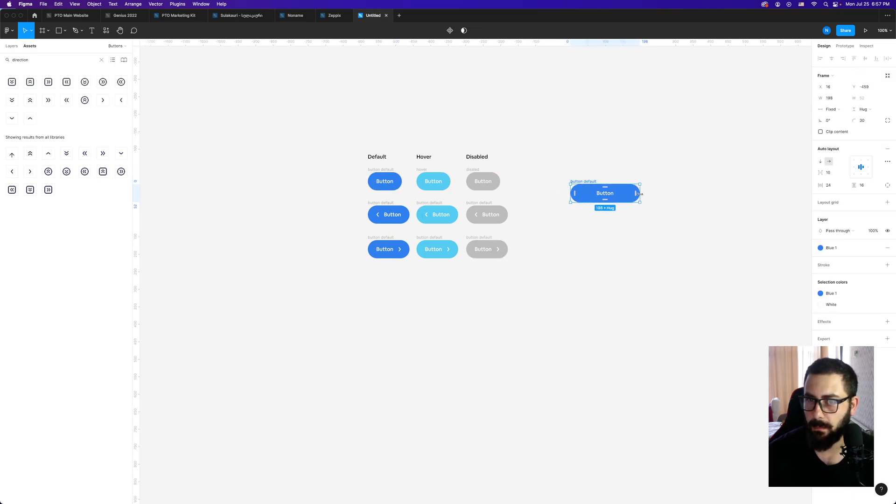
key("super+z")
left_click(654, 207)
left_click(586, 189)
key("Delete")
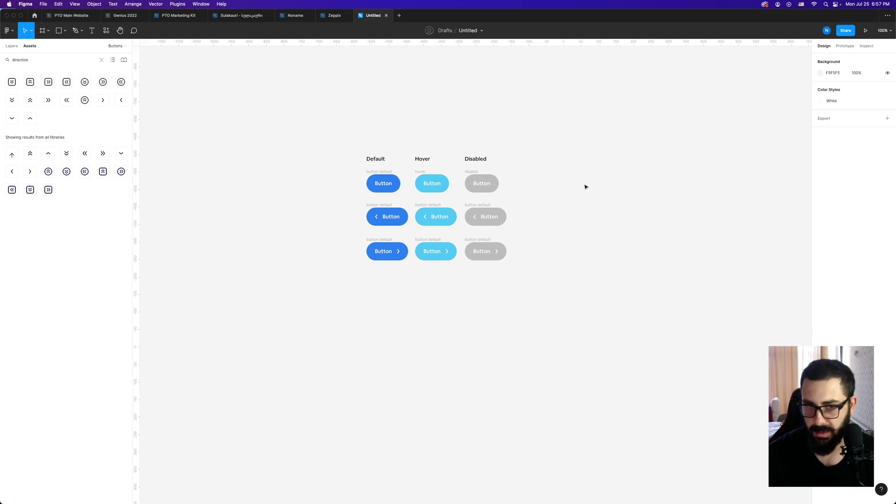
Step: Test widened spare copies of the hover and disabled left-icon buttons, the hover one to about 239, and delete both
left_click_drag(432, 210, 661, 213)
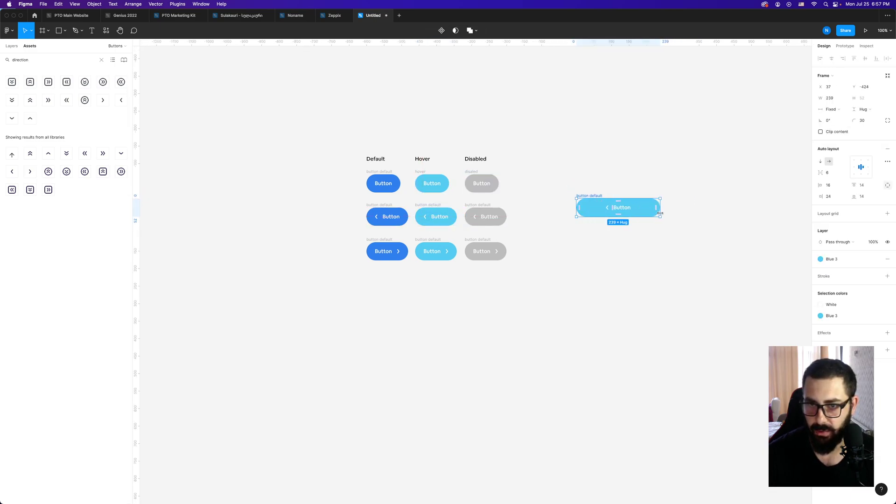
key("Delete")
left_click_drag(491, 211, 708, 215)
key("Delete")
Step: Test a spare copy of the disabled right-icon button at a width of about 382, and delete the copy
left_click_drag(472, 243, 700, 252)
left_click(671, 306)
left_click(578, 241)
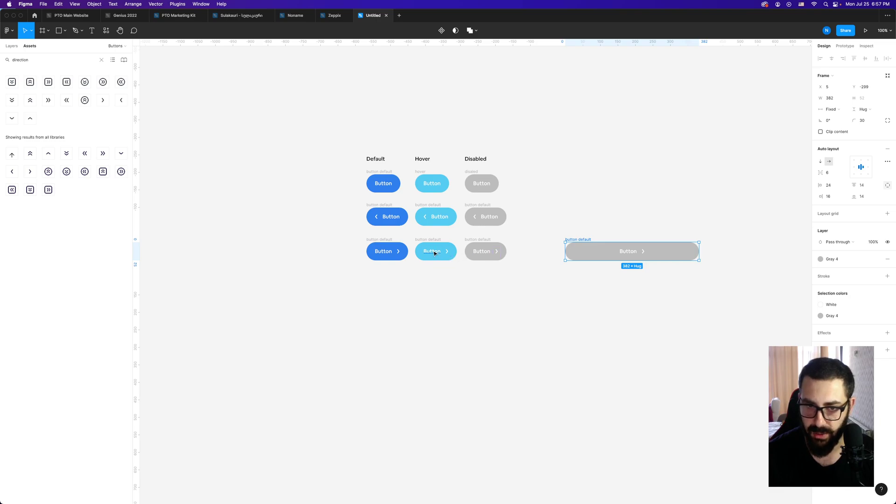
key("Delete")
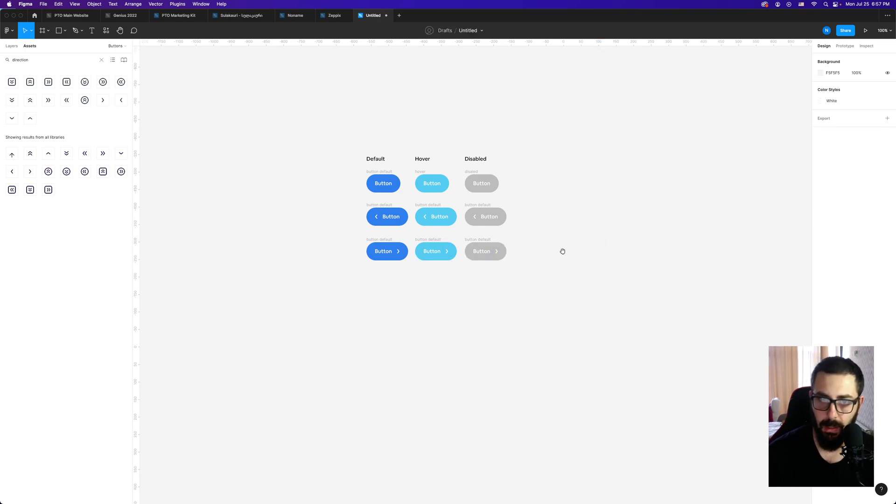
Step: Duplicate the row of right-icon buttons below to make a fourth button row
scroll(562, 252, "left", 3)
left_click_drag(565, 269, 435, 278)
scroll(446, 320, "up", 5)
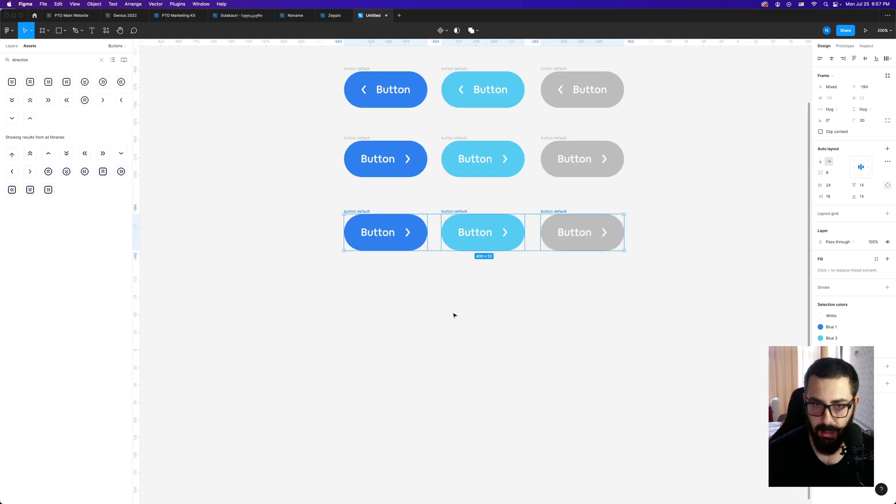
left_click(455, 314)
Step: Copy the direction-left 01 icon from the default left-icon button and insert it before the label in the fourth row's default button
left_click(365, 94)
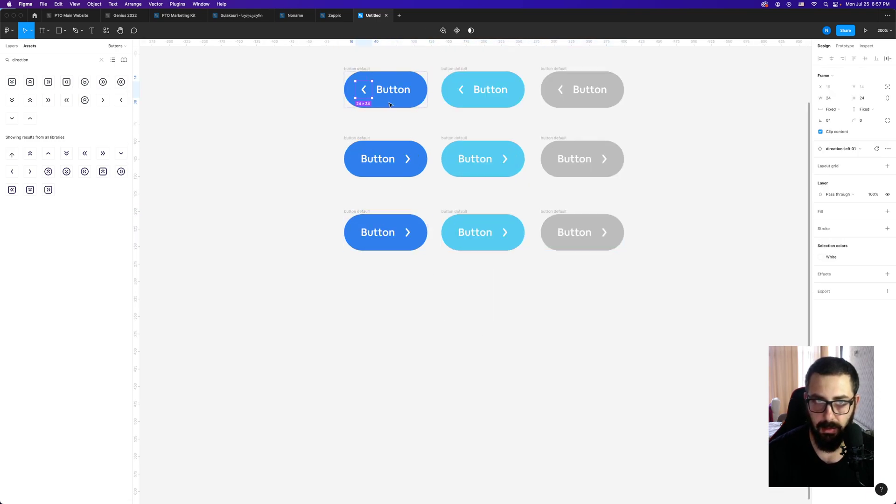
left_click(360, 213)
key("super+v")
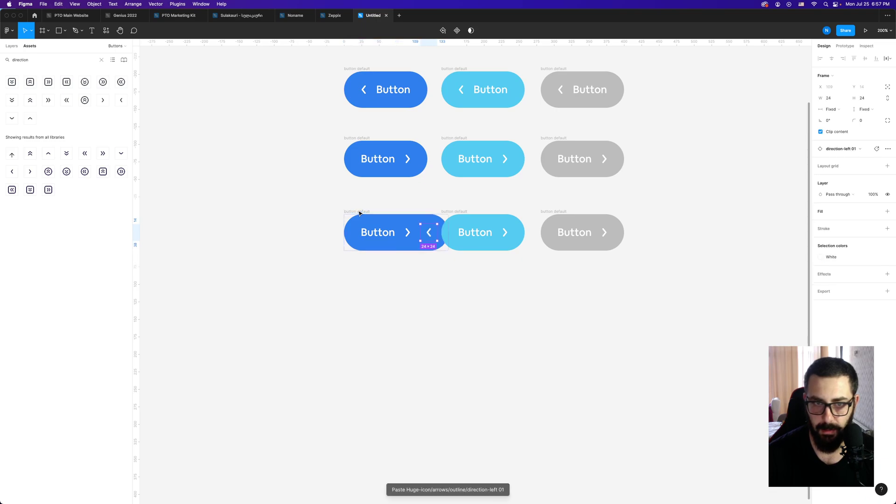
key("Left")
key("Left")
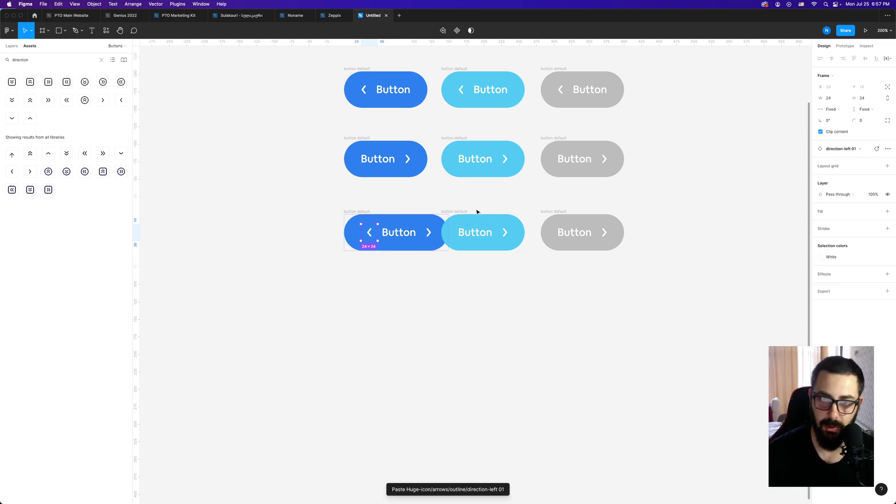
Step: Insert the copied direction-left 01 icon before the label in the fourth row's hover and disabled buttons
left_click(462, 212)
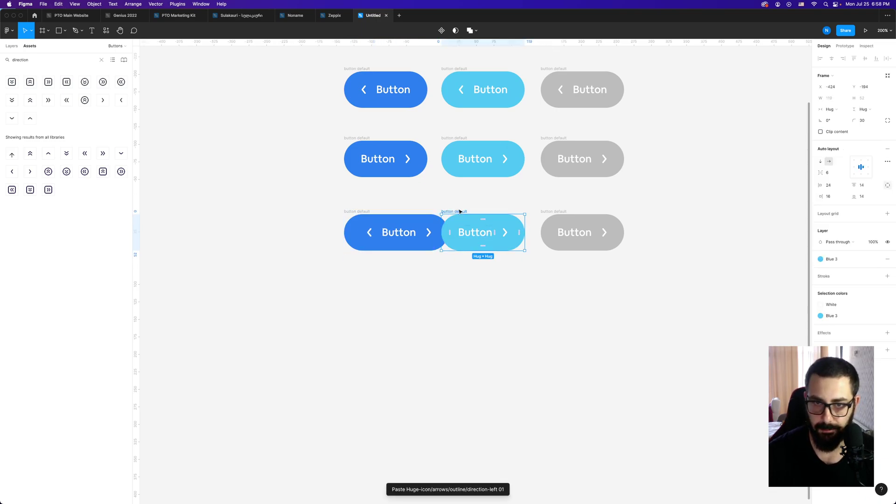
key("super+v")
key("Left")
key("Left")
left_click(555, 212)
key("super+v")
key("Left")
key("Left")
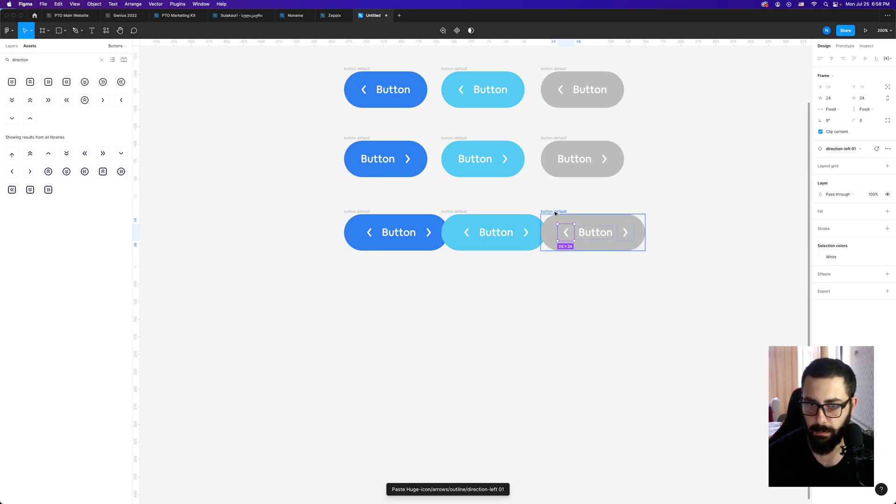
Step: Move the fourth row's hover and disabled buttons apart so the three double-icon buttons are evenly spaced without overlapping
left_click_drag(555, 212, 581, 213)
left_click(456, 213, "shift")
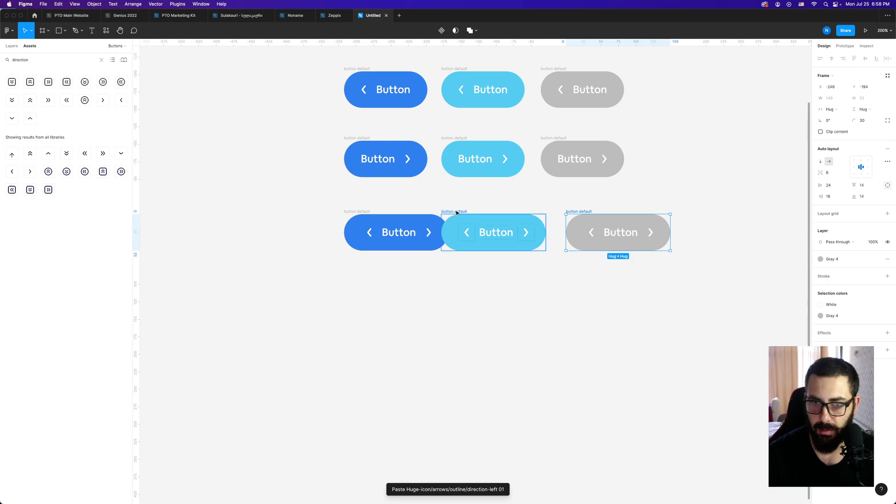
left_click_drag(449, 212, 476, 210)
left_click(475, 303)
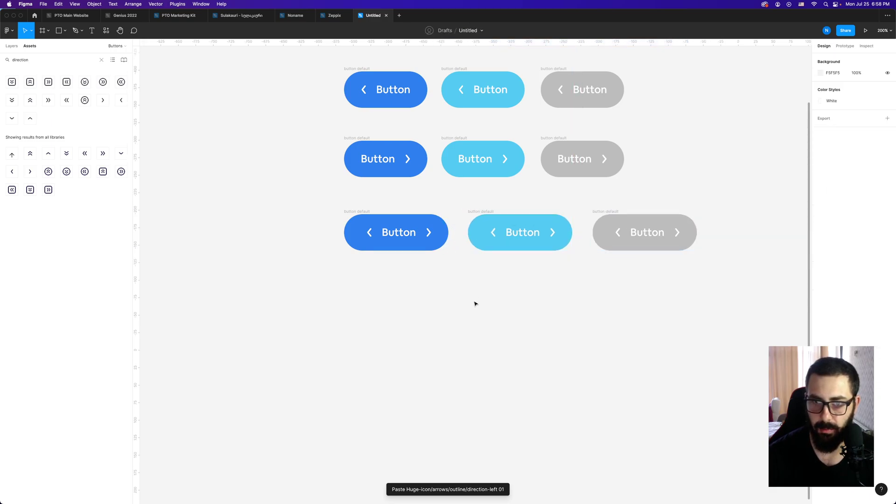
Step: Set the left padding of the three double-icon buttons in the fourth row to 16
left_click(369, 212)
left_click(487, 213, "shift")
left_click(606, 211, "shift")
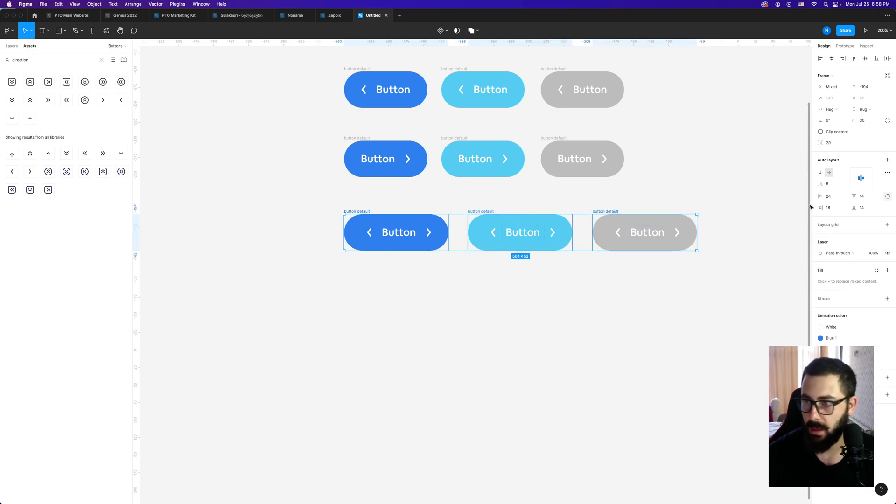
left_click(834, 209)
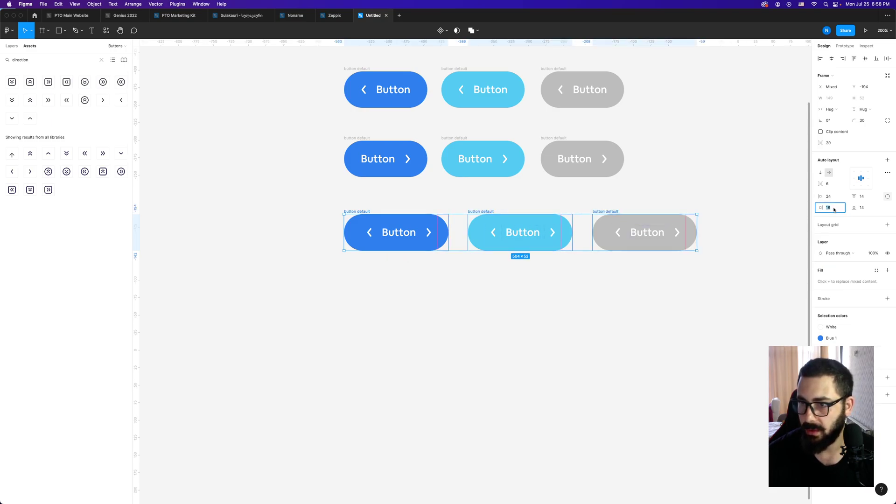
left_click(835, 198)
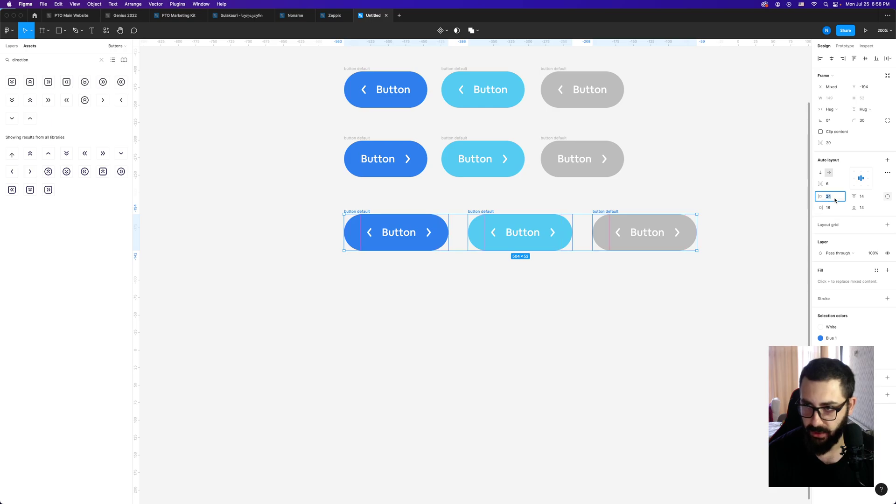
type("16")
key("Return")
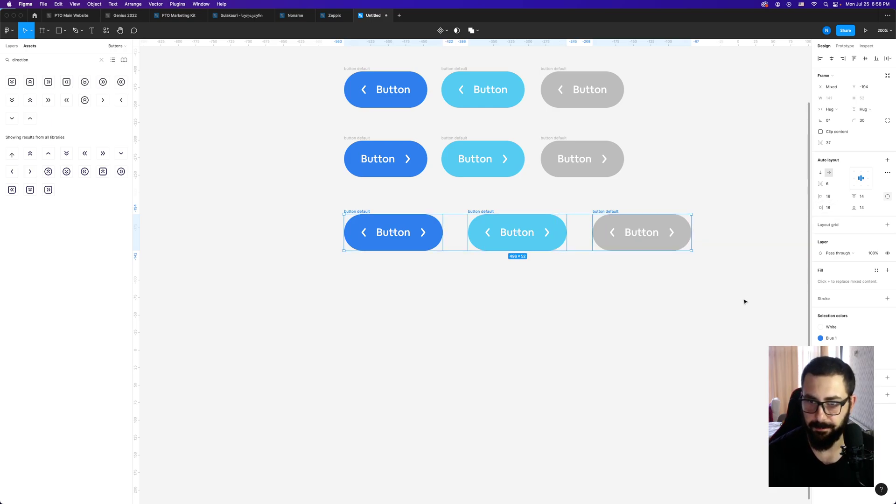
left_click(745, 302)
key("shift+0")
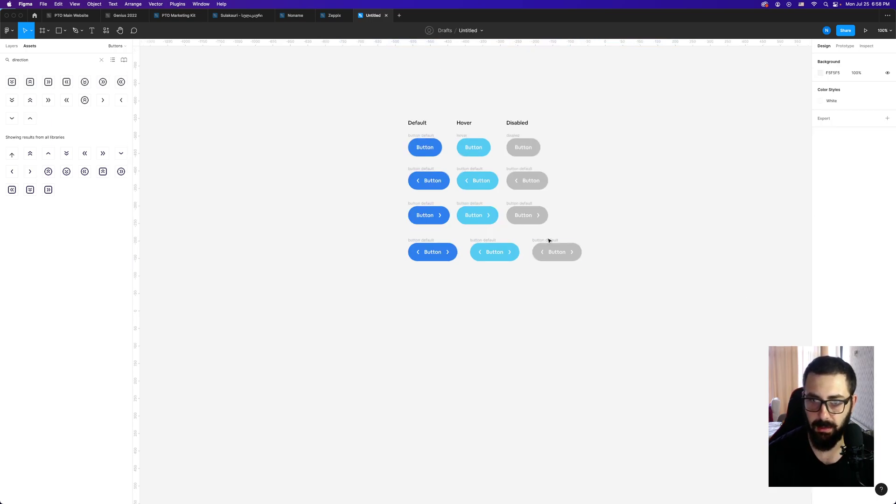
Step: Duplicate all twelve buttons as a second set beside the originals, without the state headings
scroll(701, 287, "up", 2)
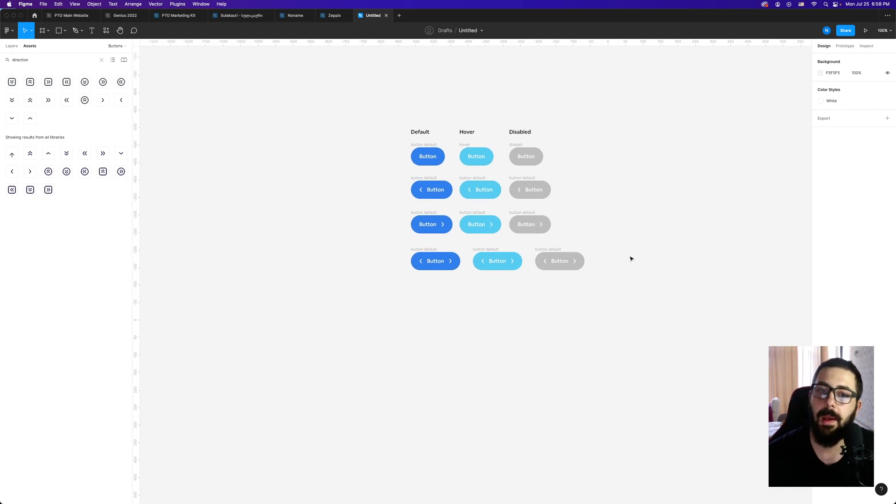
left_click_drag(396, 141, 646, 311)
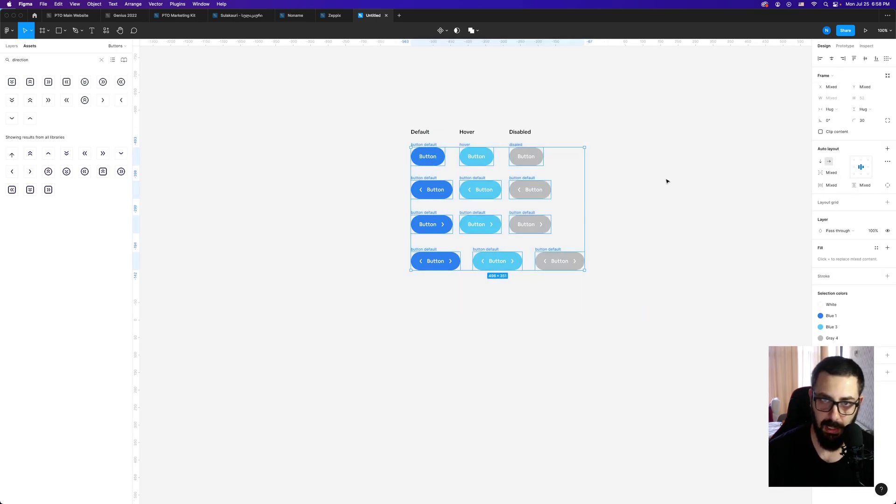
scroll(684, 182, "right", 4)
left_click_drag(446, 155, 679, 155)
scroll(447, 116, "right", 5)
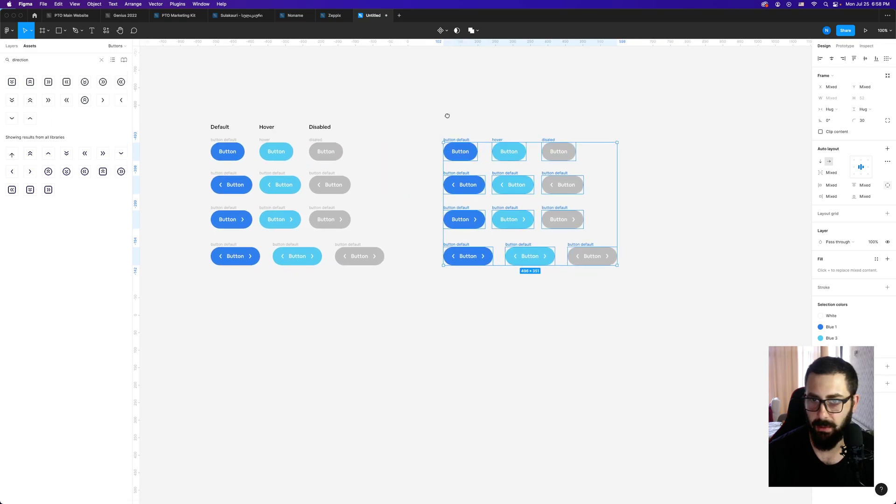
scroll(447, 116, "right", 3)
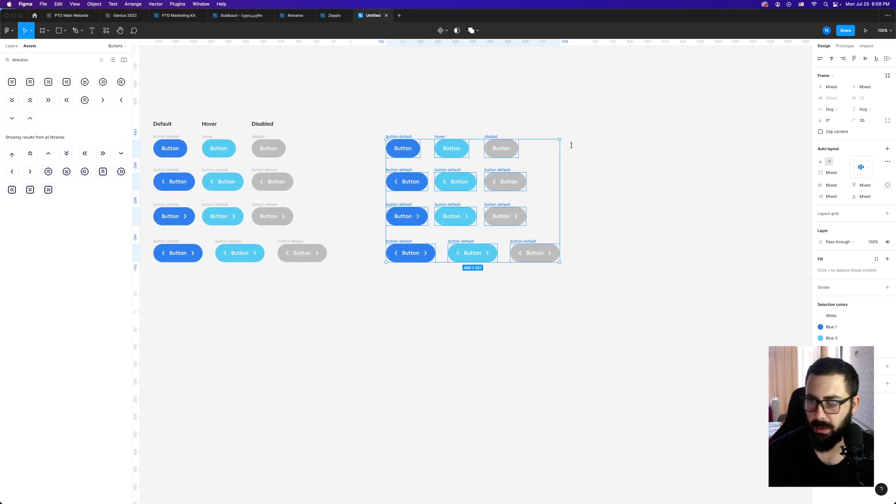
left_click(688, 239)
Step: Remove the fill from the four default buttons in the duplicated set
left_click_drag(374, 124, 424, 277)
left_click(424, 277)
left_click(404, 242)
left_click(404, 205, "shift")
left_click(405, 170, "shift")
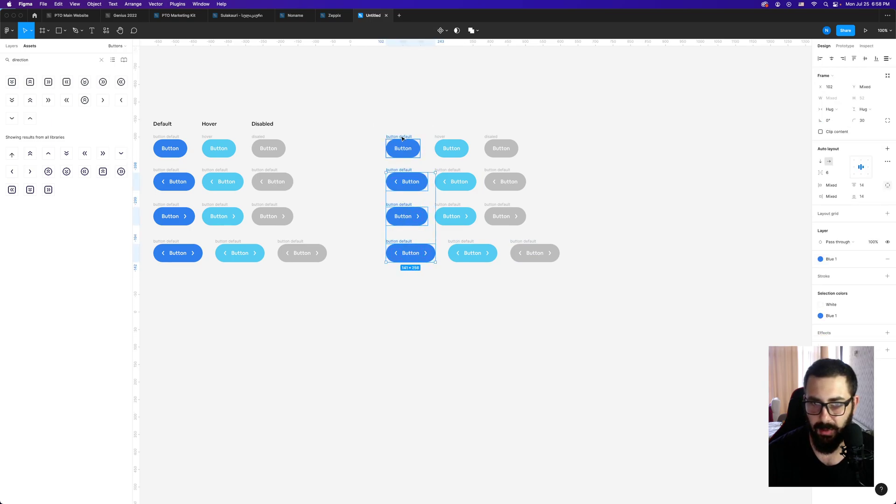
left_click(403, 140, "shift")
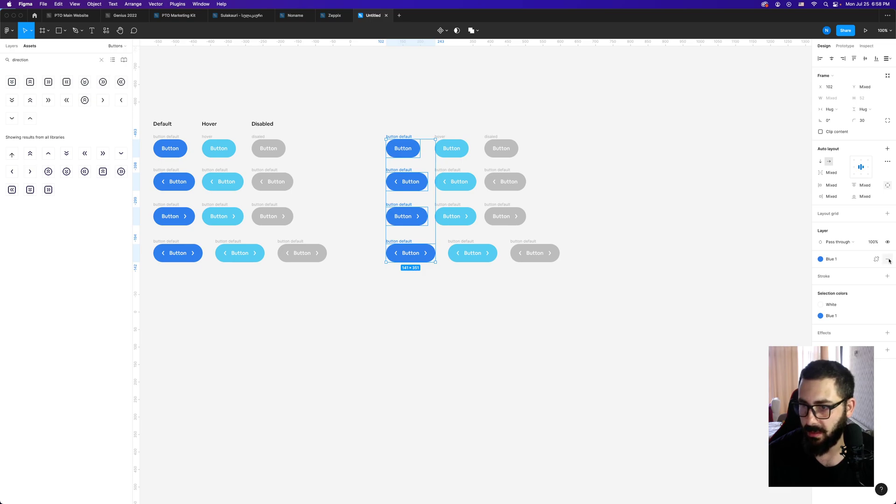
left_click(889, 261)
Step: Add an inside stroke of width 1 in the Blue 3 color style to the four default copies
left_click(876, 276)
scroll(858, 322, "down", 5)
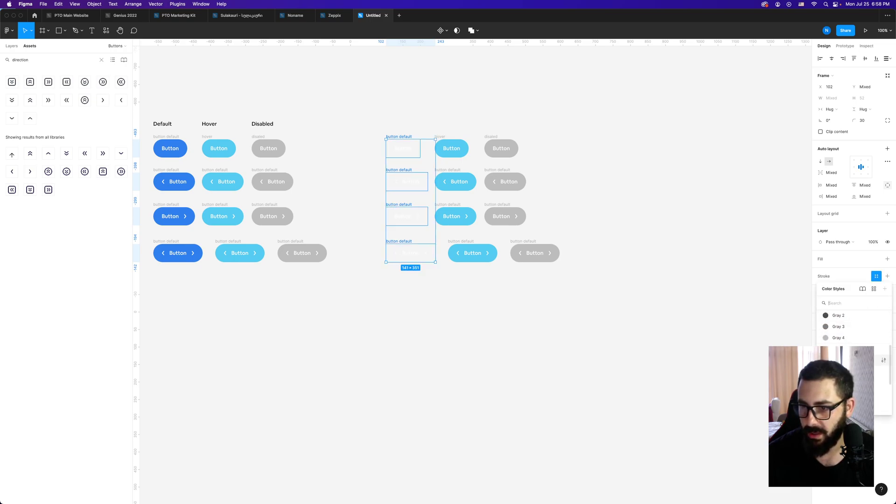
left_click(858, 360)
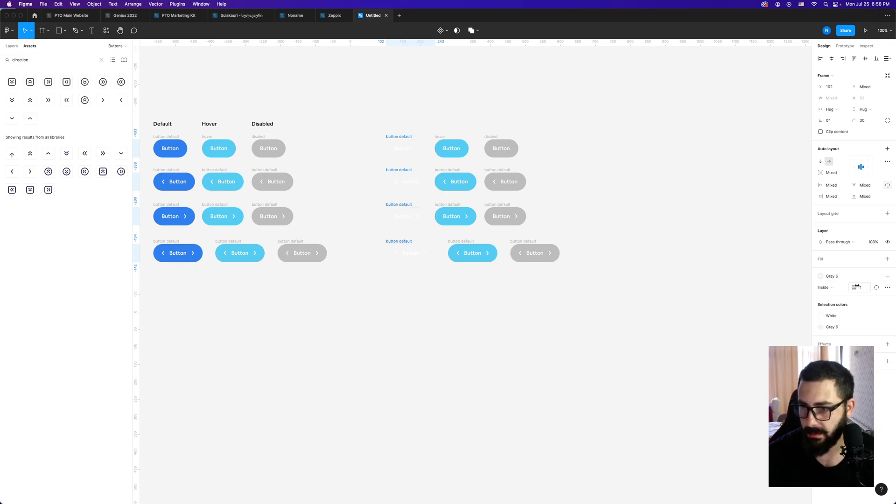
left_click(855, 279)
scroll(855, 329, "down", 5)
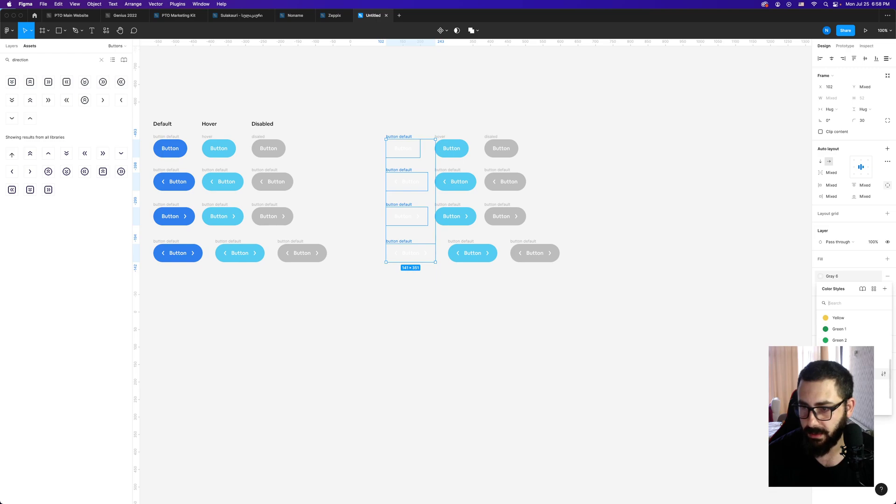
left_click(857, 374)
left_click(853, 277)
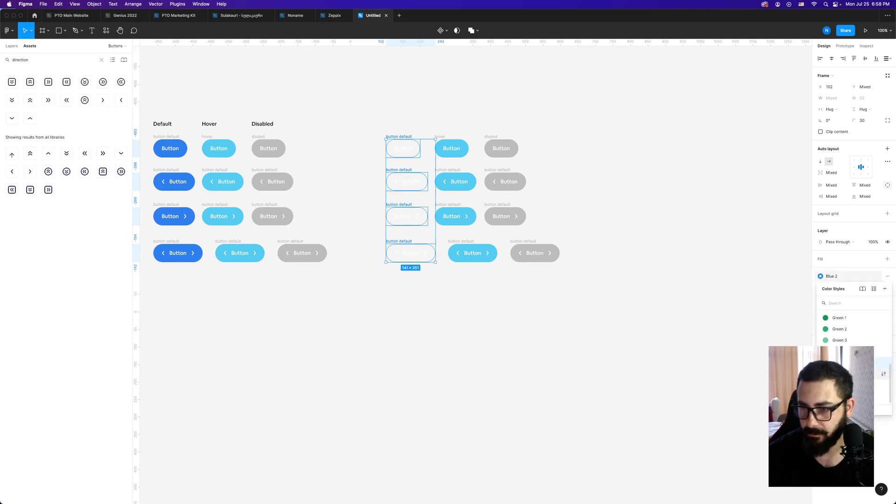
left_click(857, 374)
Step: Apply the Blue 1 color style to the labels, icons and outlines of the four default copies
left_click(834, 316)
scroll(764, 396, "down", 1)
scroll(763, 397, "down", 5)
scroll(764, 397, "down", 3)
left_click(757, 394)
left_click(847, 329)
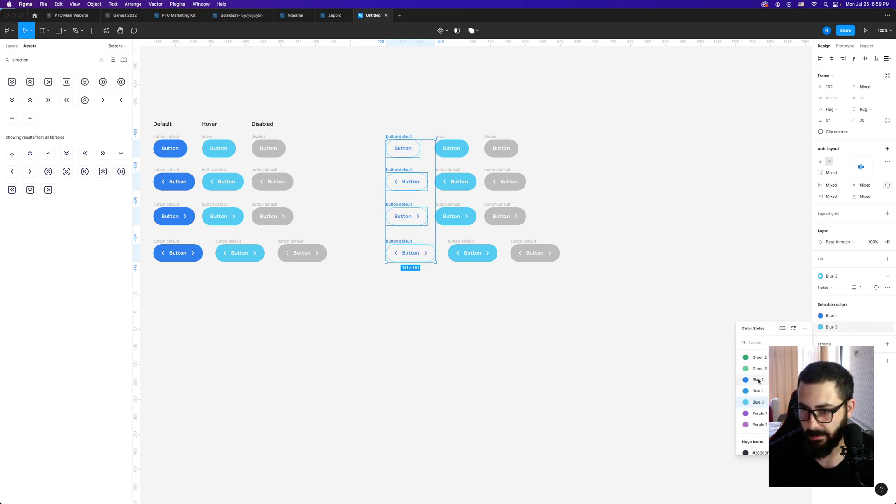
left_click(763, 385)
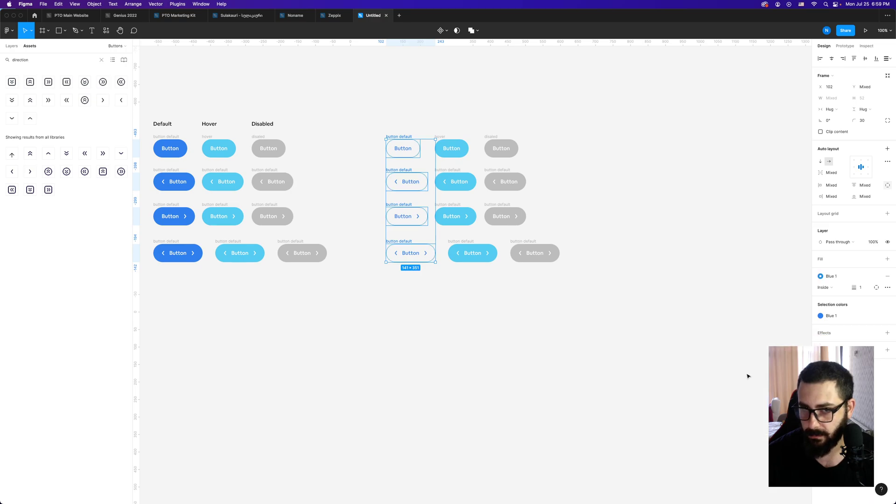
left_click(452, 120)
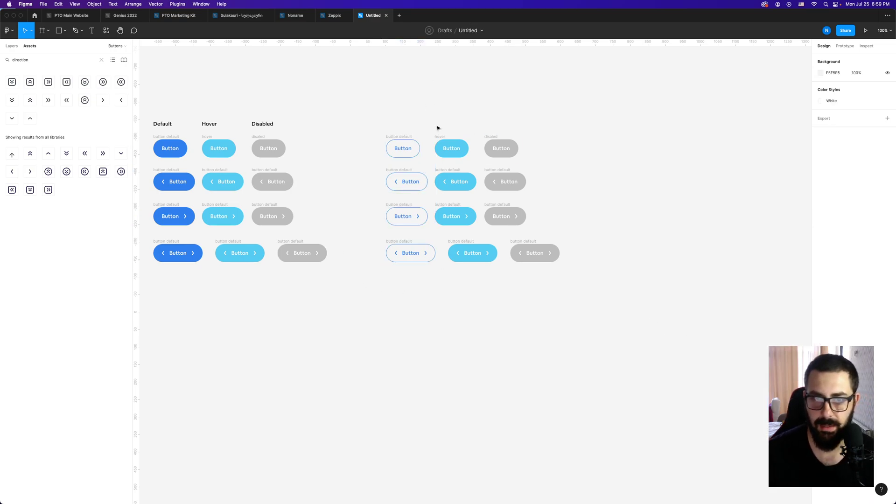
Step: Replace the fill of the four hover copies with a Blue 1 inside stroke of width 2
left_click(441, 138)
left_click(451, 170, "shift")
left_click(452, 206, "shift")
left_click(467, 243, "shift")
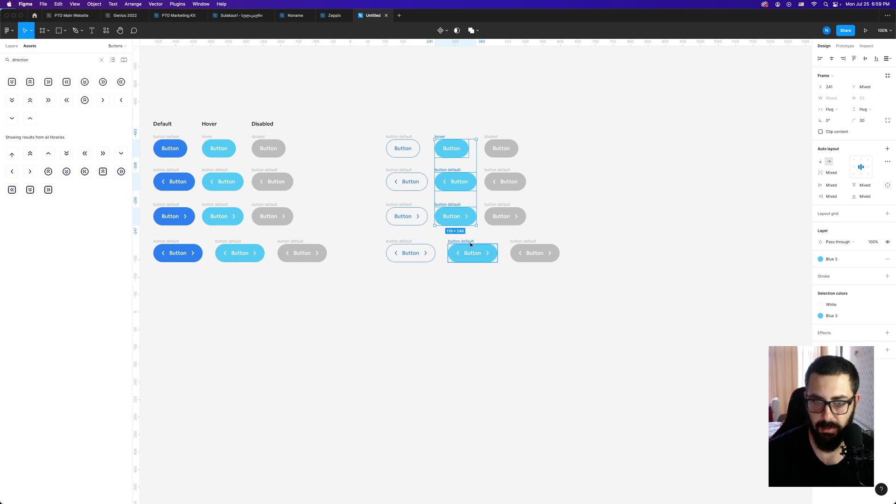
left_click(887, 259)
left_click(877, 276)
scroll(854, 327, "down", 5)
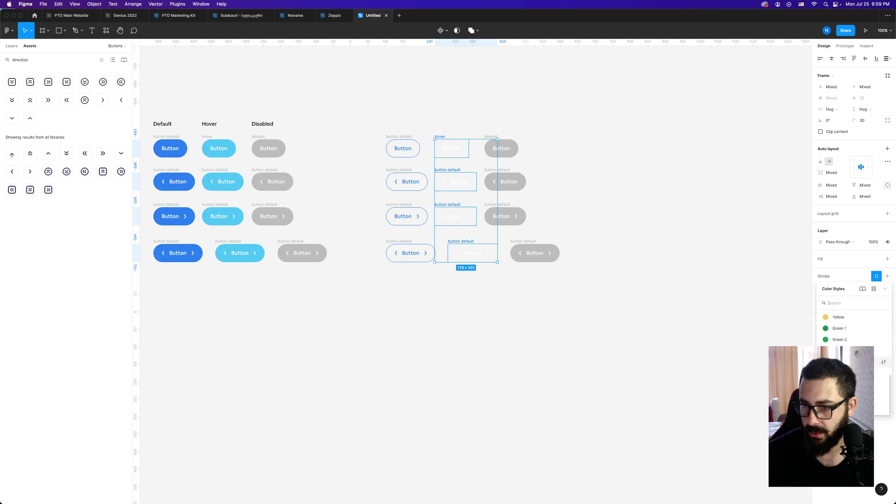
left_click(856, 362)
left_click(863, 288)
type("2")
key("Return")
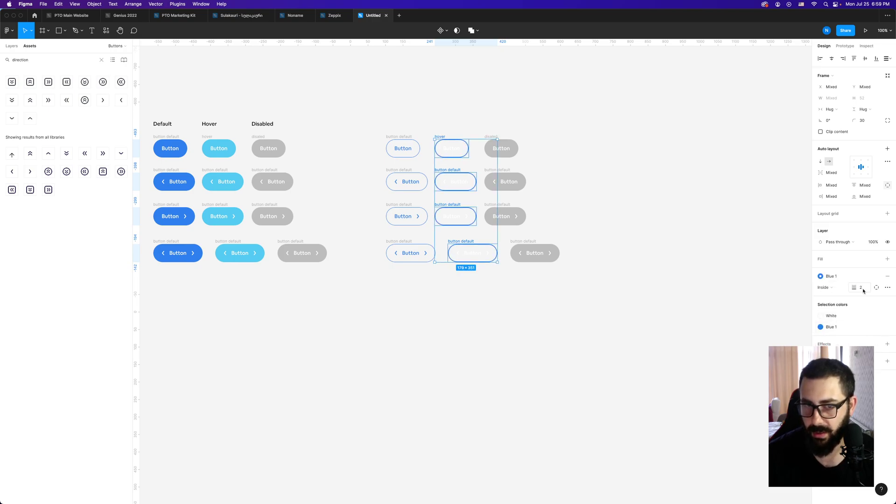
Step: Recolor the white labels and icons of the four hover copies with the Blue 1 style
left_click(845, 318)
scroll(764, 406, "down", 5)
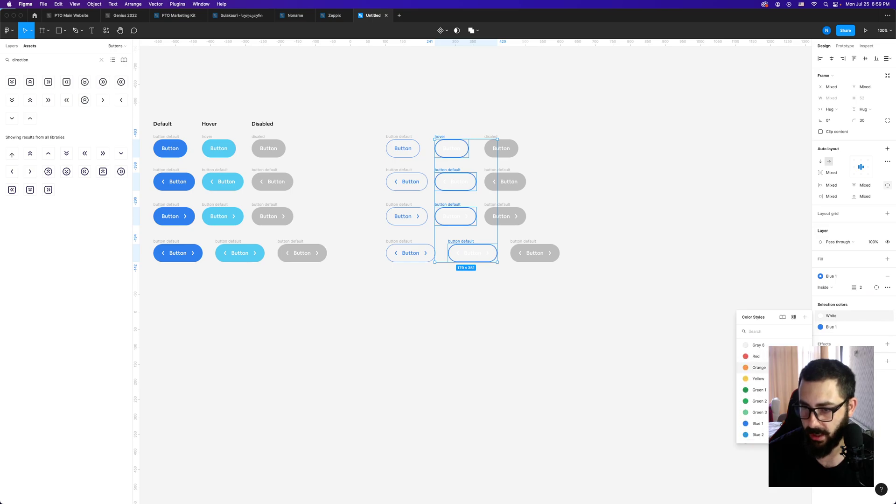
left_click(762, 400)
left_click(662, 340)
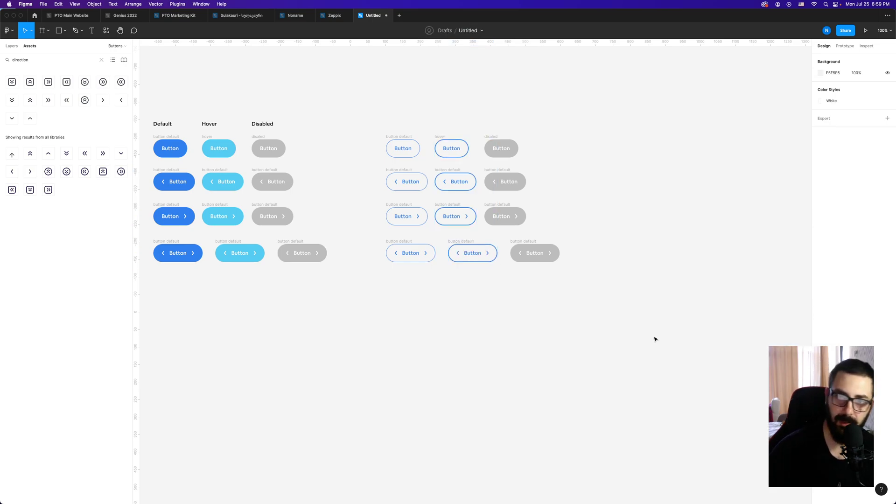
Step: Replace the fill of the four disabled copies with a Gray 4 inside stroke of width 1
left_click(495, 147)
left_click(494, 176, "shift")
left_click(496, 210, "shift")
left_click(549, 252, "shift")
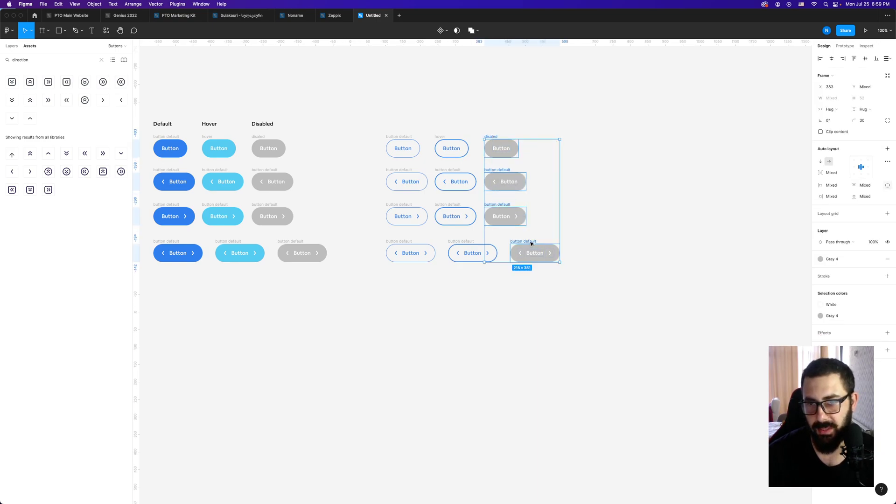
left_click(887, 258)
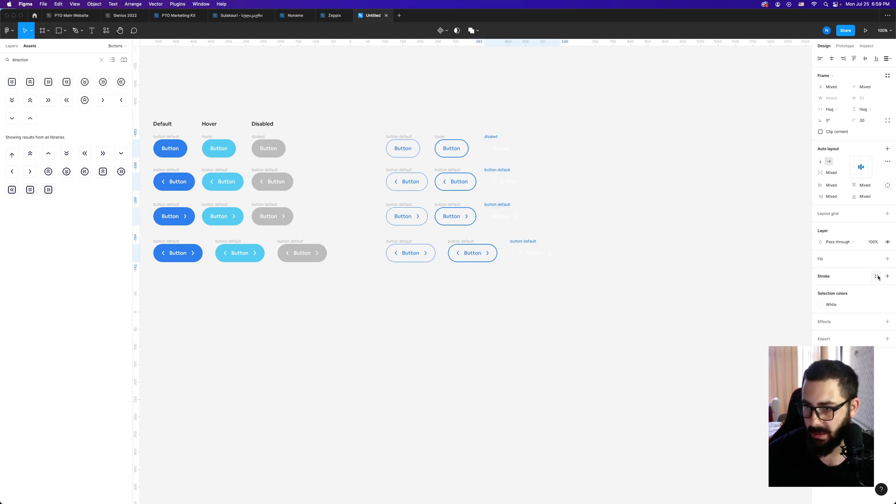
left_click(876, 276)
scroll(824, 337, "down", 5)
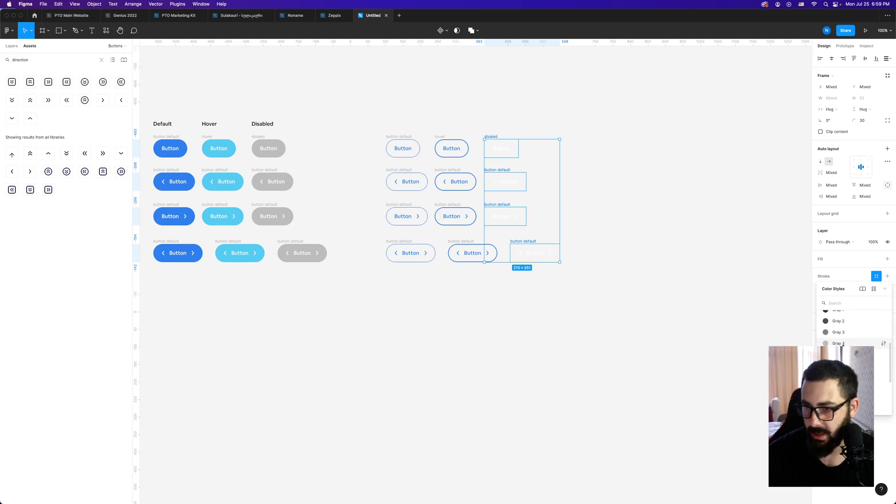
left_click(838, 344)
Step: Recolor the white labels and icons of the four disabled copies with a gray color style
left_click(822, 315)
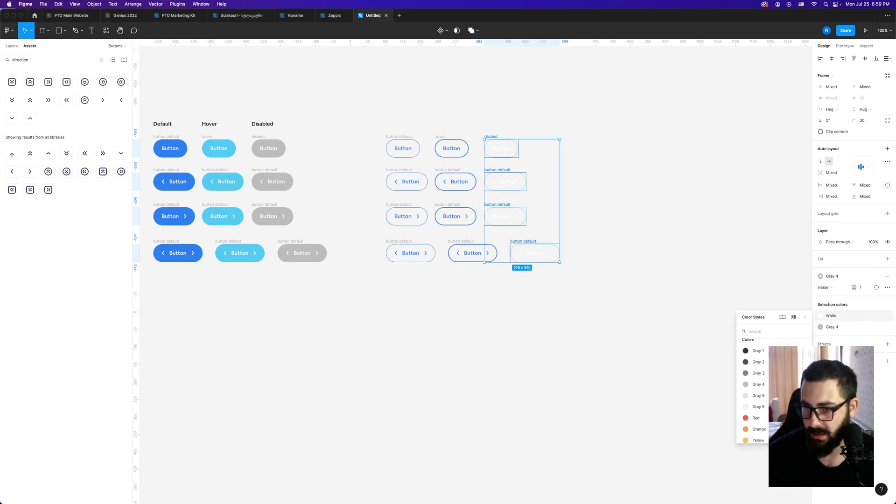
left_click(754, 396)
left_click(820, 316)
left_click(685, 301)
left_click(684, 301)
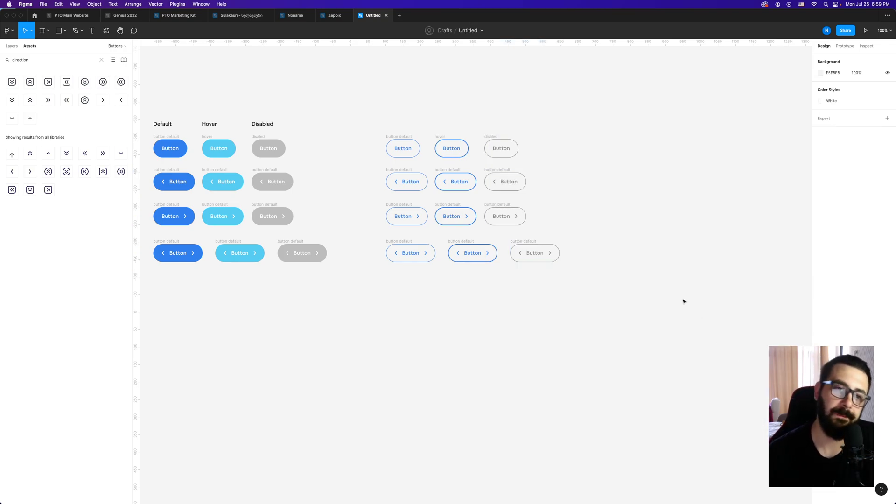
left_click_drag(644, 290, 215, 132)
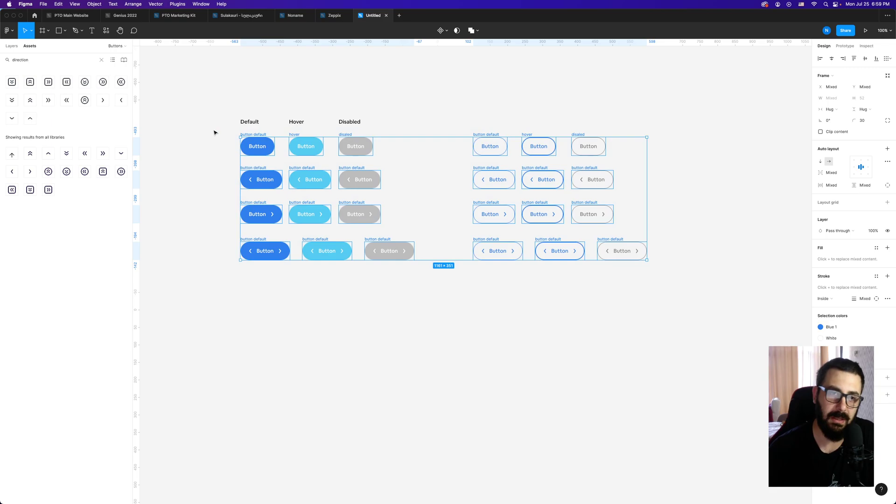
left_click(318, 293)
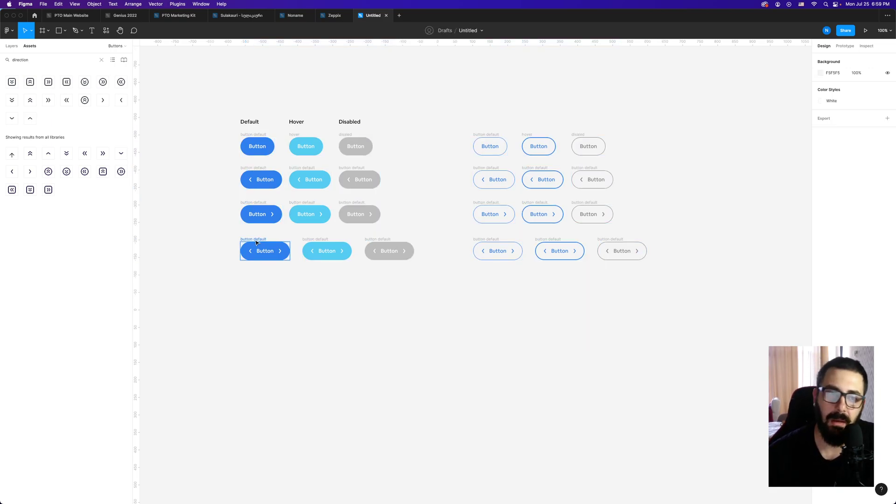
Step: Duplicate the filled default double-icon button below its row and delete the copy's label and left arrow icon
left_click_drag(255, 252, 256, 288)
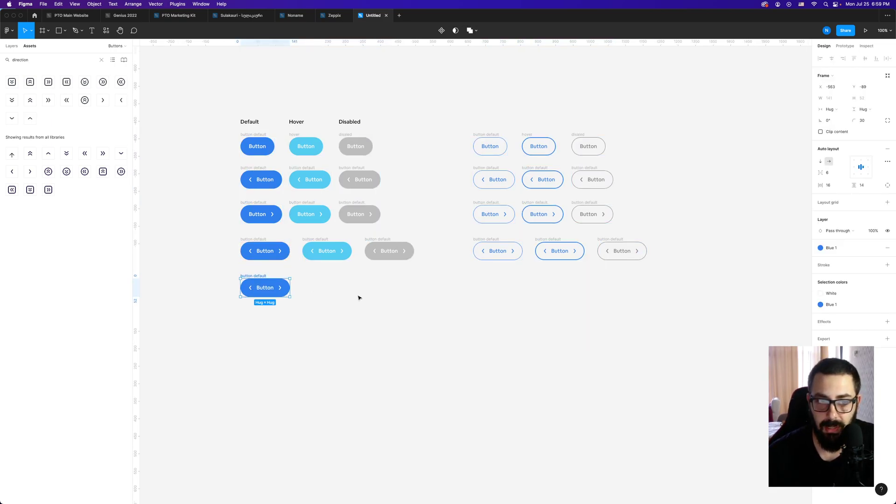
double_click(265, 288)
key("Delete")
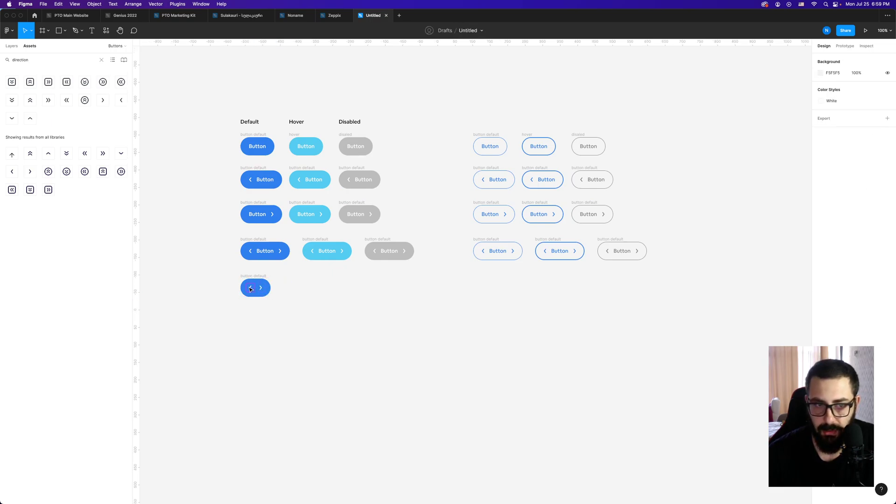
double_click(250, 290)
key("Delete")
Step: Set the icon-only button's horizontal padding to 14 to make it a circle
left_click(250, 288)
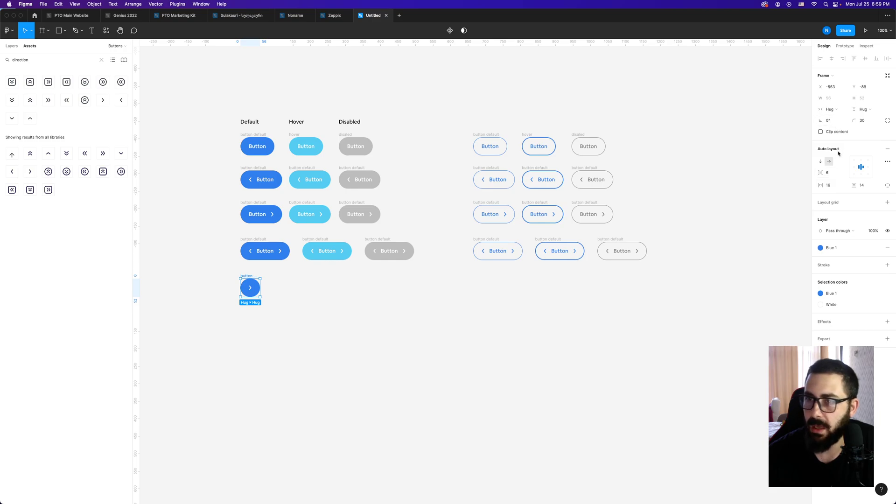
left_click(834, 186)
key("Down")
key("Down")
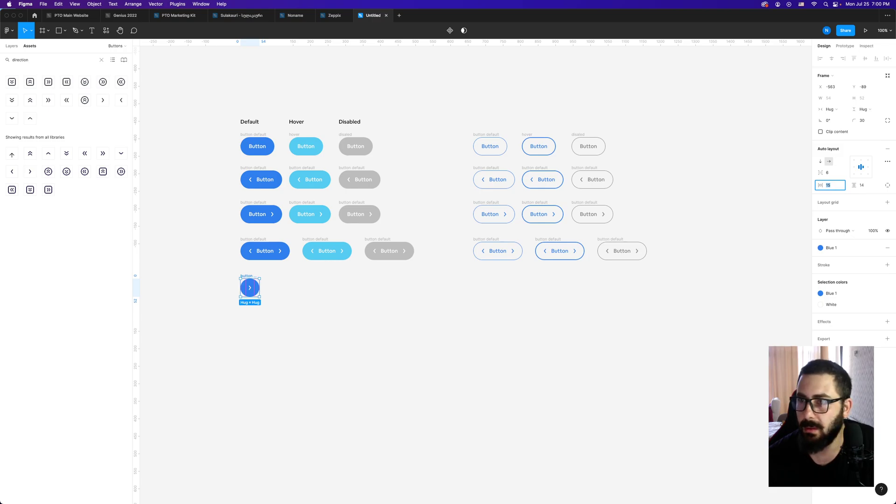
left_click(296, 299)
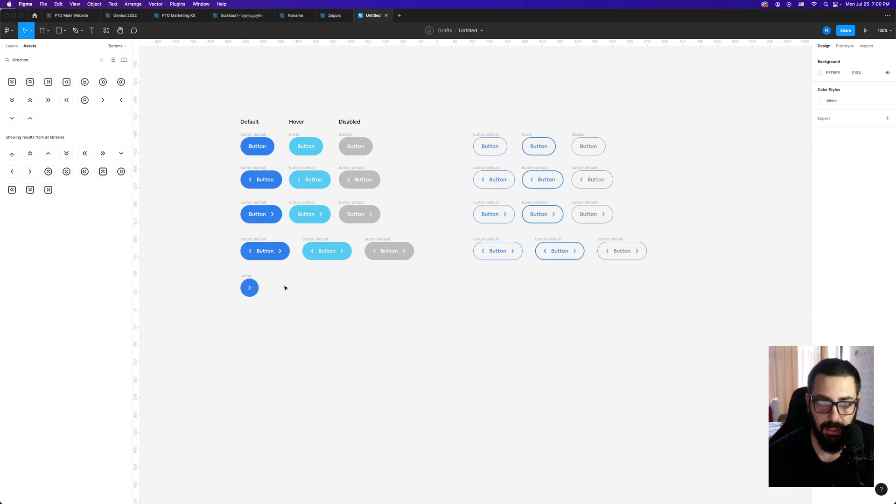
Step: Duplicate the filled icon-only button into the hover position beside it and recolor the copy's fill Blue 3
left_click(250, 276)
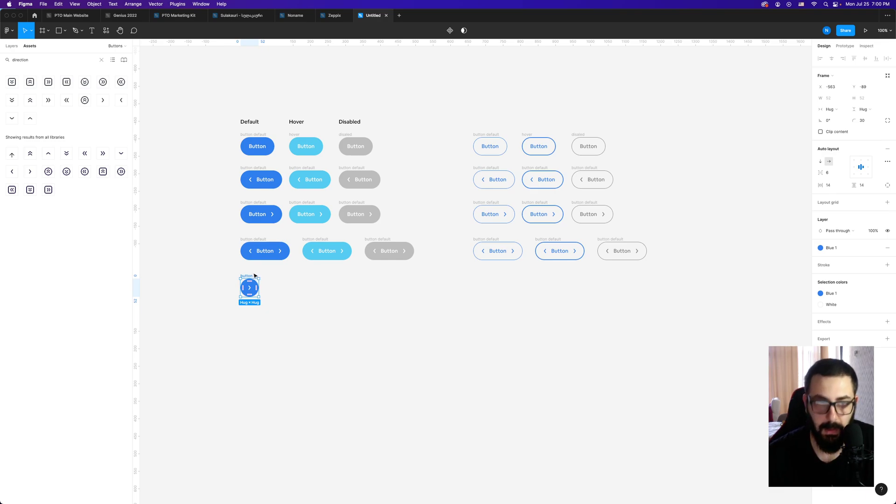
left_click_drag(249, 280, 310, 279)
scroll(311, 279, "left", 1)
scroll(760, 284, "down", 1)
left_click(820, 294)
left_click(756, 392)
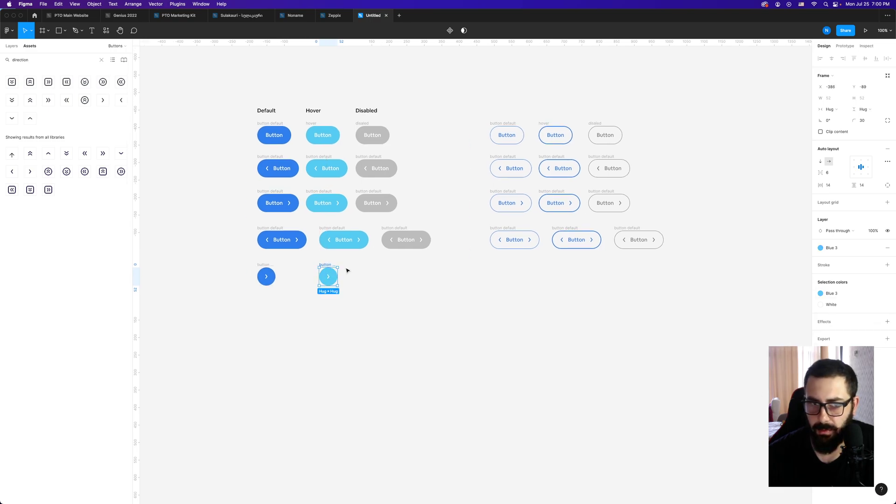
Step: Duplicate the hover icon-only button into the disabled position and recolor the copy's fill Gray 4
left_click_drag(327, 264, 390, 264)
scroll(748, 292, "left", 1)
left_click(839, 294)
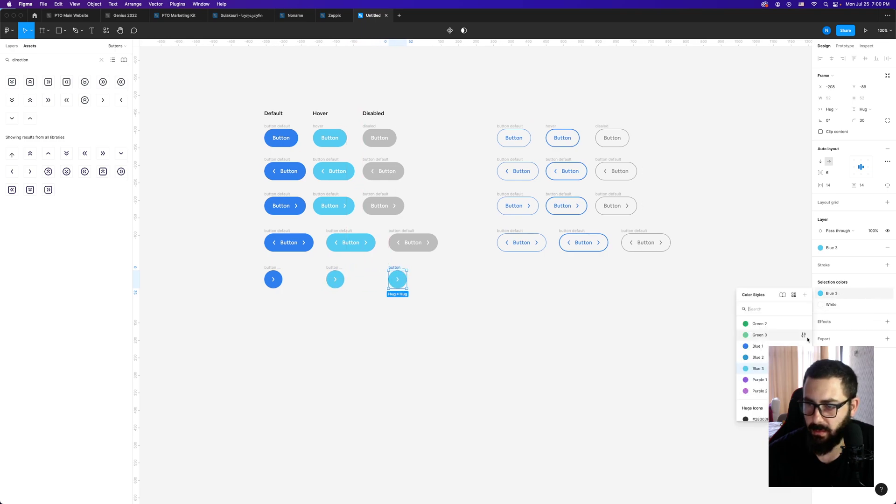
scroll(779, 359, "up", 2)
left_click(779, 344)
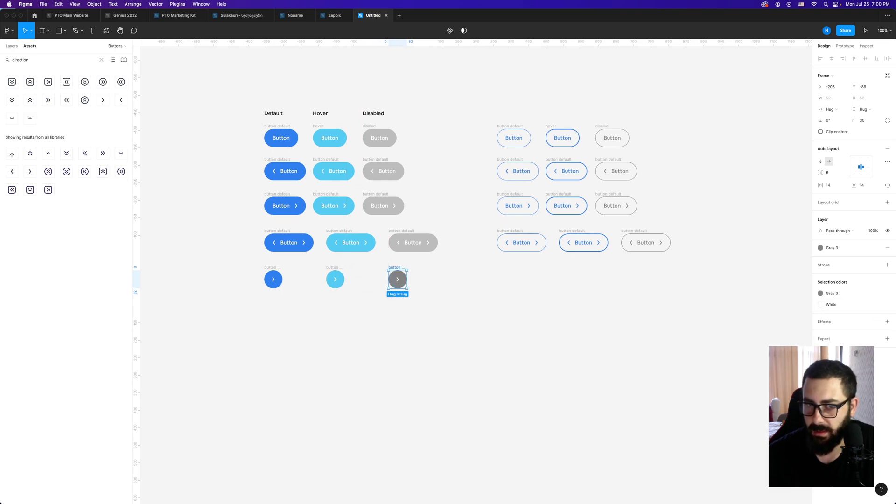
left_click(832, 293)
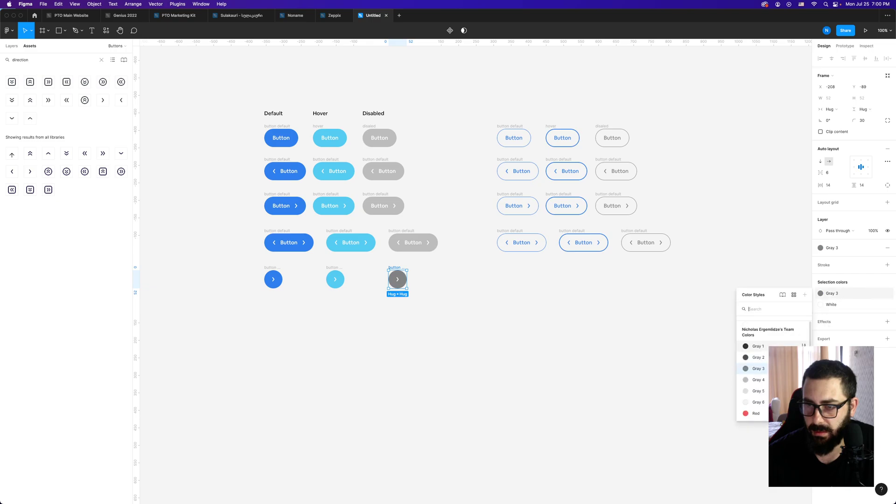
left_click(754, 378)
Step: Duplicate the three filled icon-only buttons into the row below the outlined double-icon buttons
left_click_drag(475, 325, 259, 264)
left_click_drag(335, 279, 568, 279)
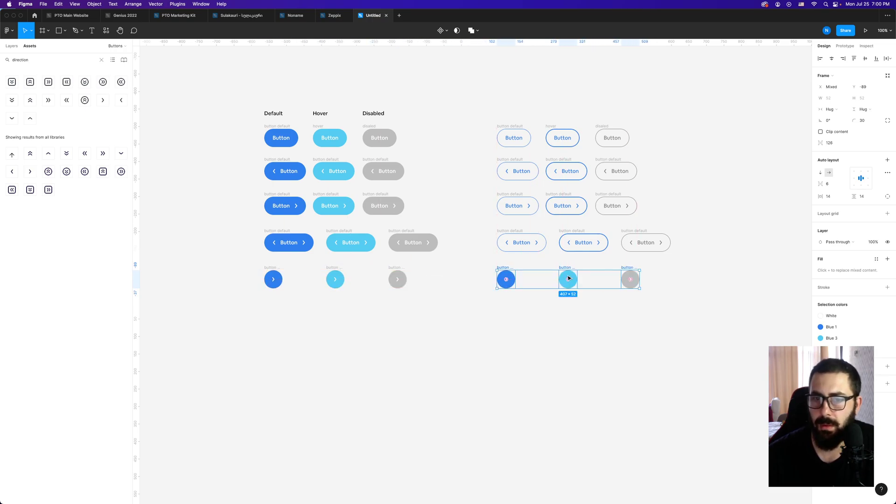
left_click(713, 319)
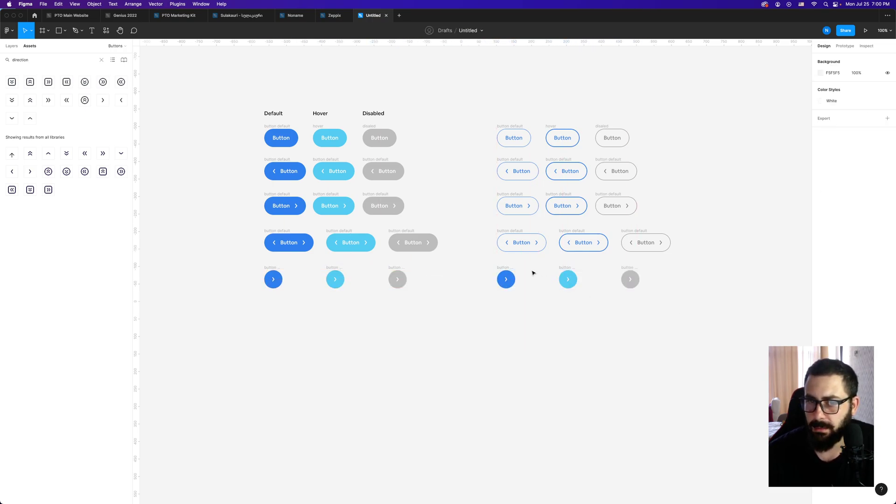
Step: Replace the default icon-only copy's fill with a Blue 1 stroke and recolor its white arrow Blue 1
left_click(506, 280)
left_click(886, 250)
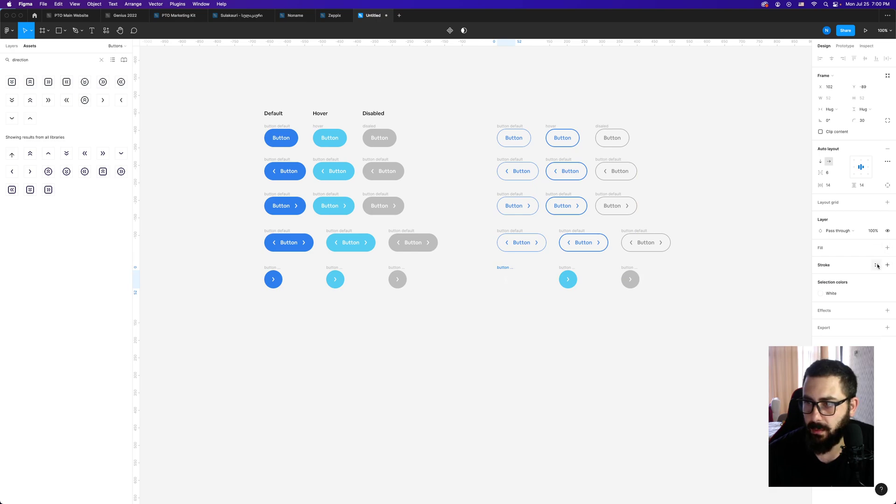
left_click(876, 265)
scroll(851, 349, "down", 5)
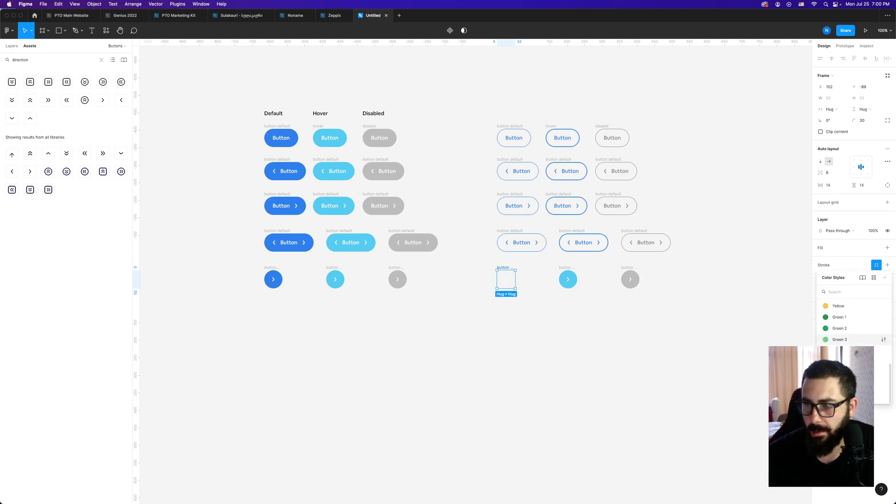
left_click(850, 351)
left_click(851, 316)
type("blu")
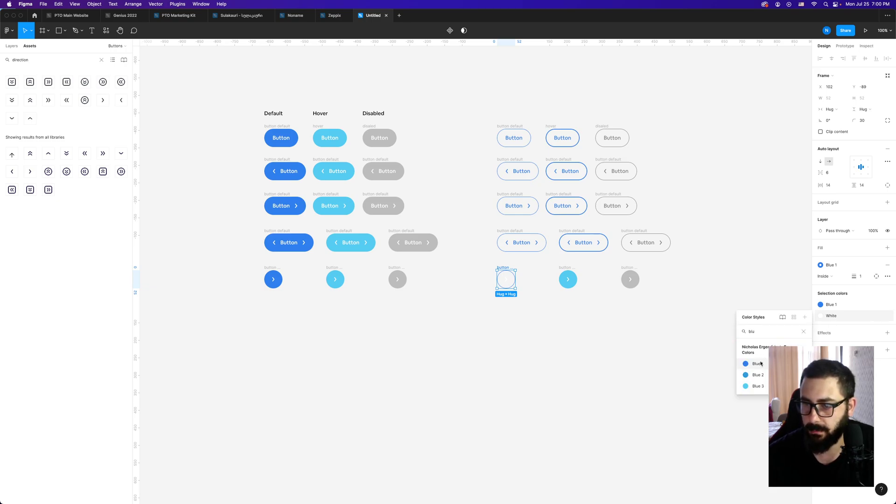
left_click(756, 363)
Step: Replace the hover icon-only copy's fill with a Blue 1 stroke of width 2
left_click(568, 279)
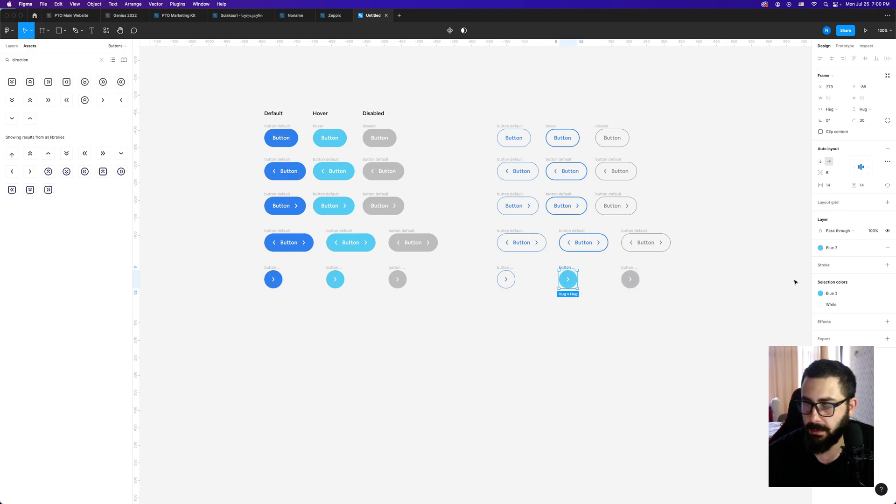
left_click(853, 293)
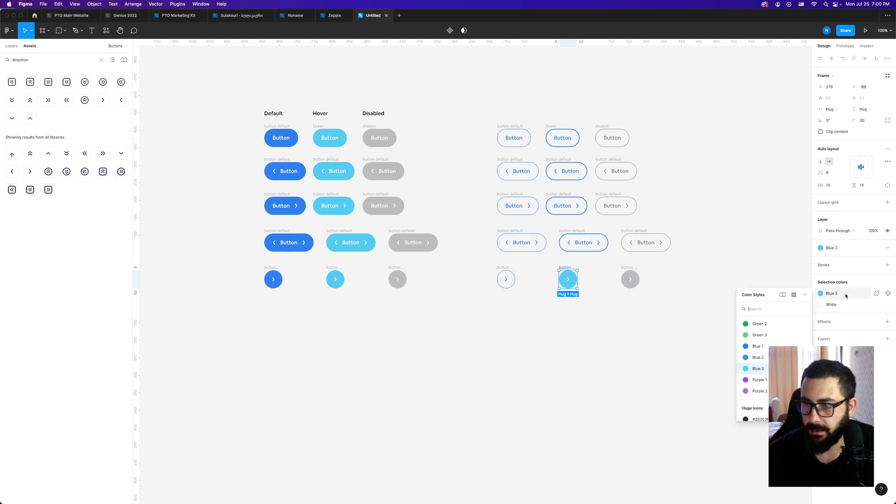
left_click(765, 348)
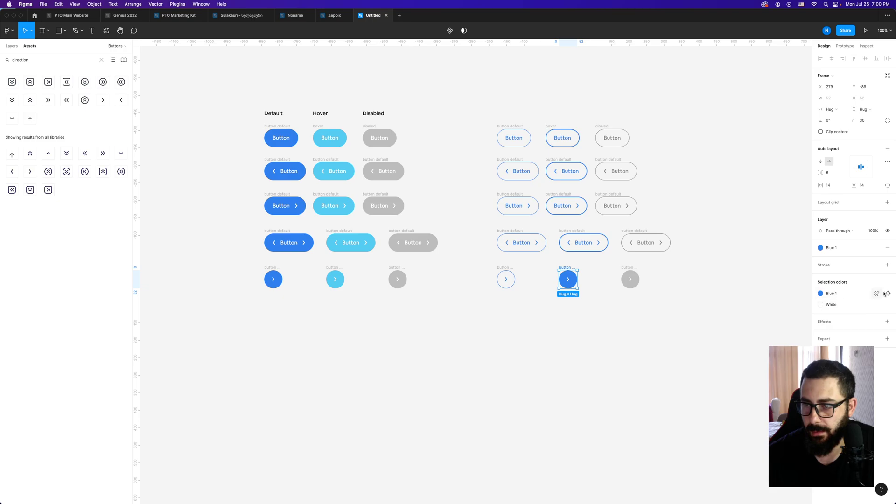
left_click(888, 248)
left_click(877, 265)
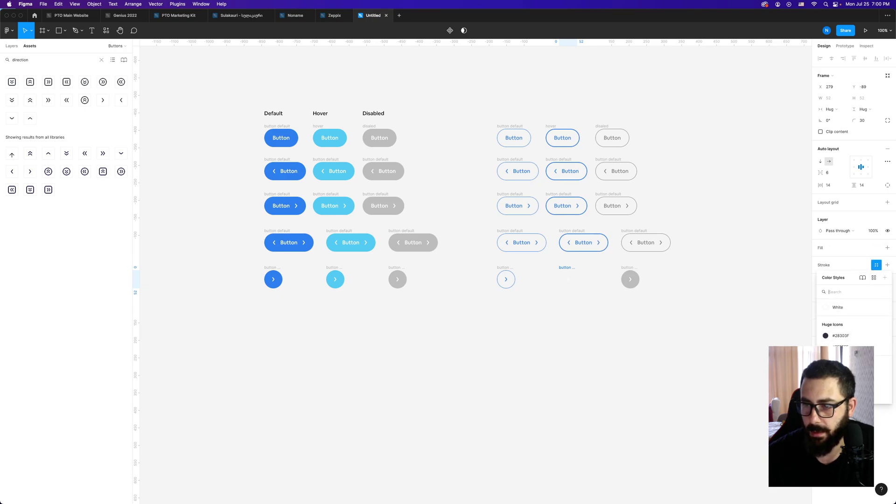
type("blu")
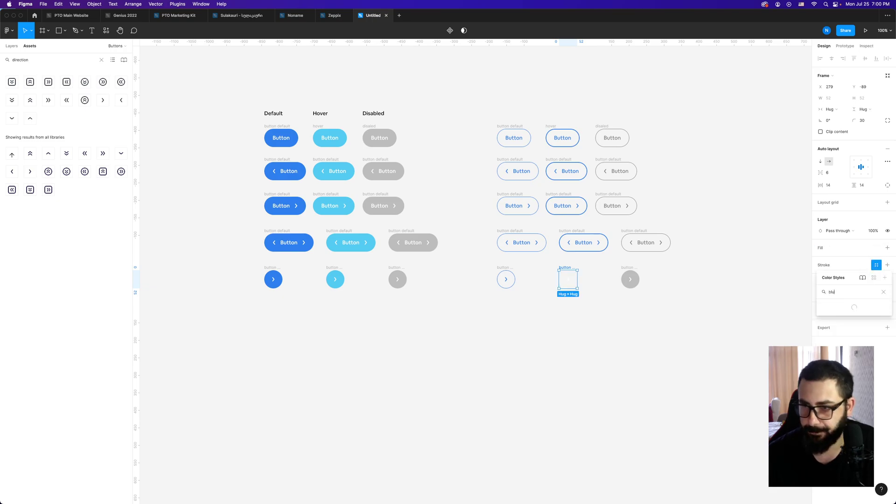
left_click(841, 323)
left_click(866, 280)
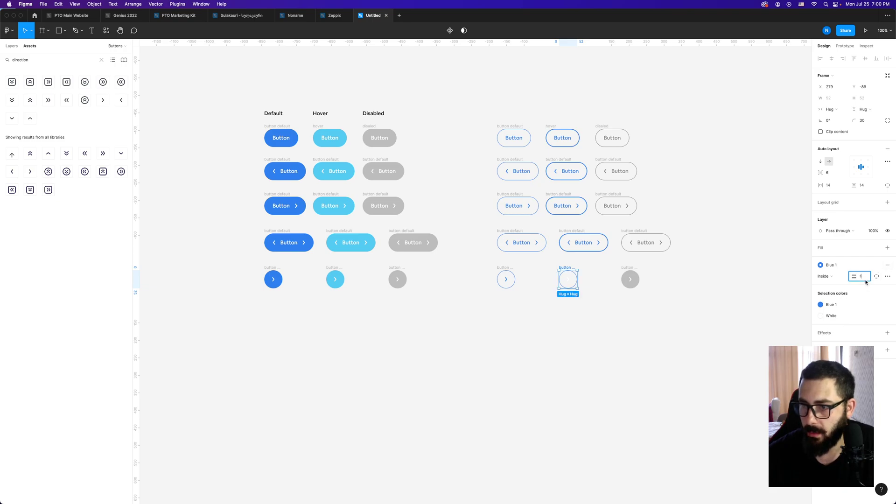
key("Return")
Step: Recolor the outlined hover icon-only button's white arrow with the Blue 1 color style
left_click(821, 316)
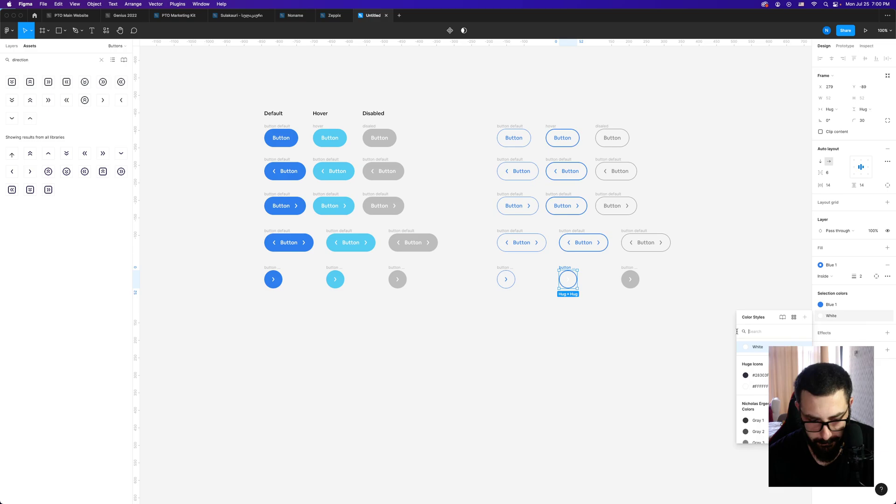
type("blu")
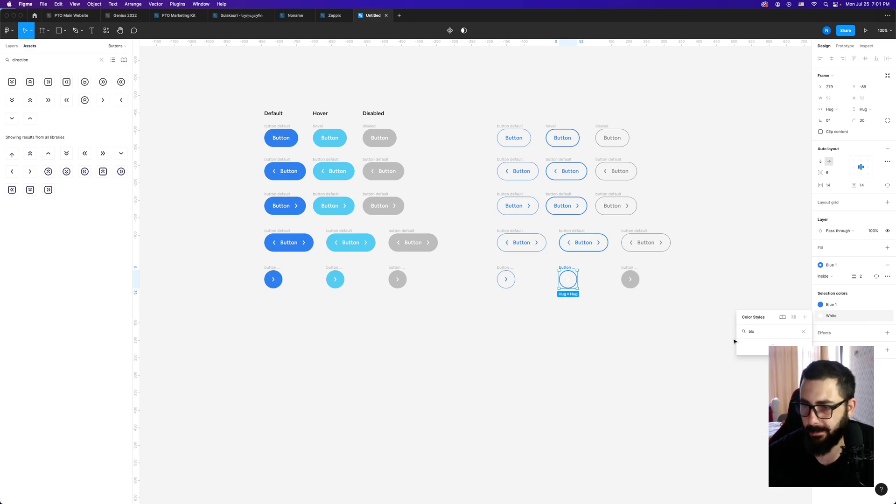
left_click(764, 363)
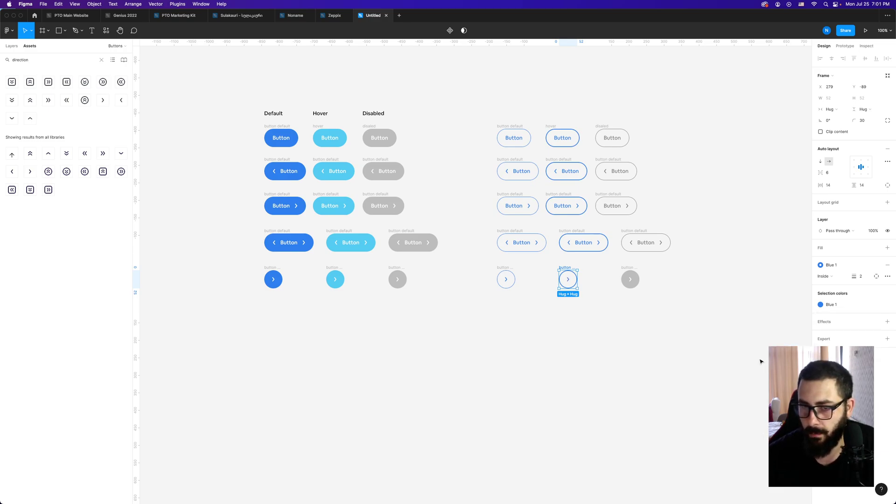
left_click(738, 336)
Step: Replace the disabled icon-only copy's fill with a Gray 3 stroke and recolor its white arrow Gray 2
left_click(632, 267)
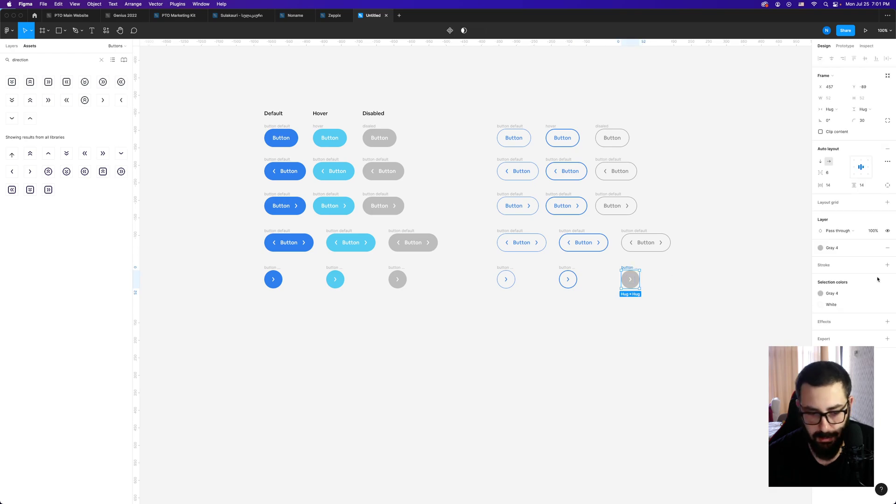
left_click(887, 248)
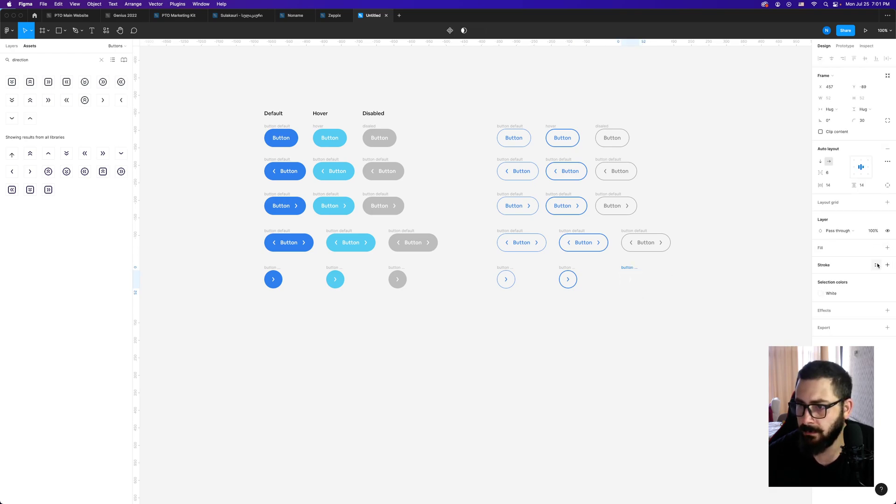
left_click(877, 265)
scroll(845, 327, "down", 2)
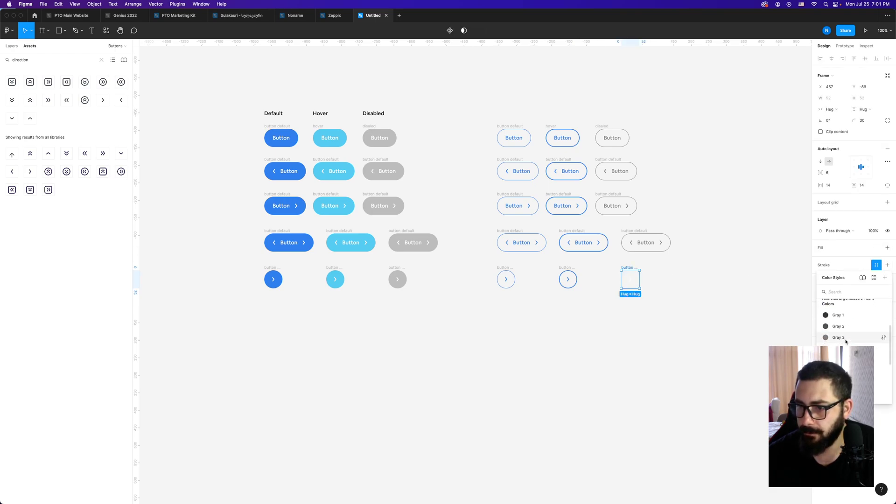
left_click(839, 337)
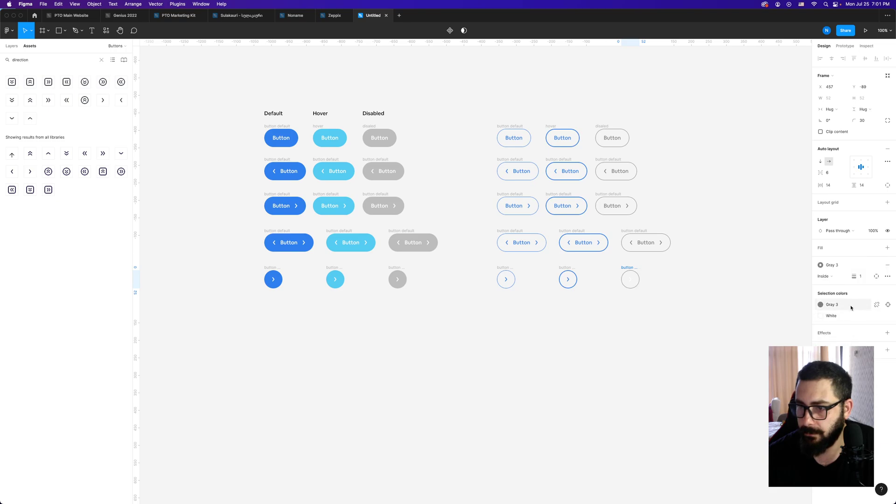
left_click(876, 316)
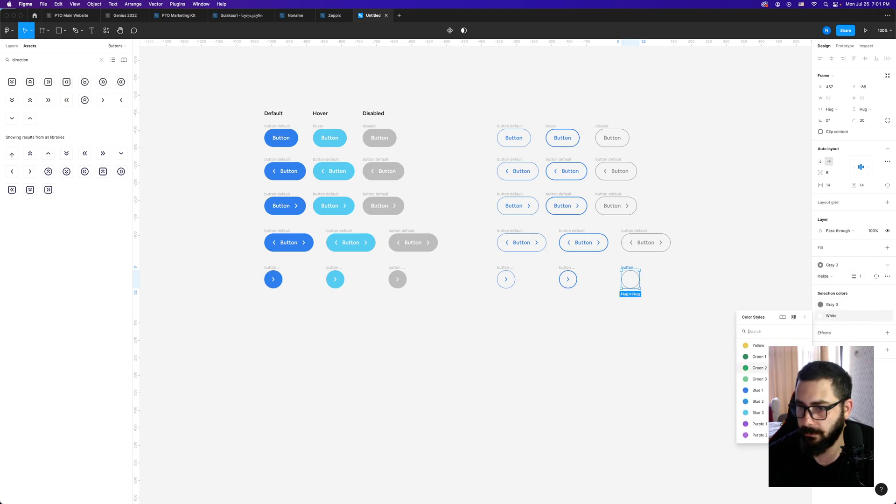
scroll(793, 374, "up", 2)
left_click(764, 356)
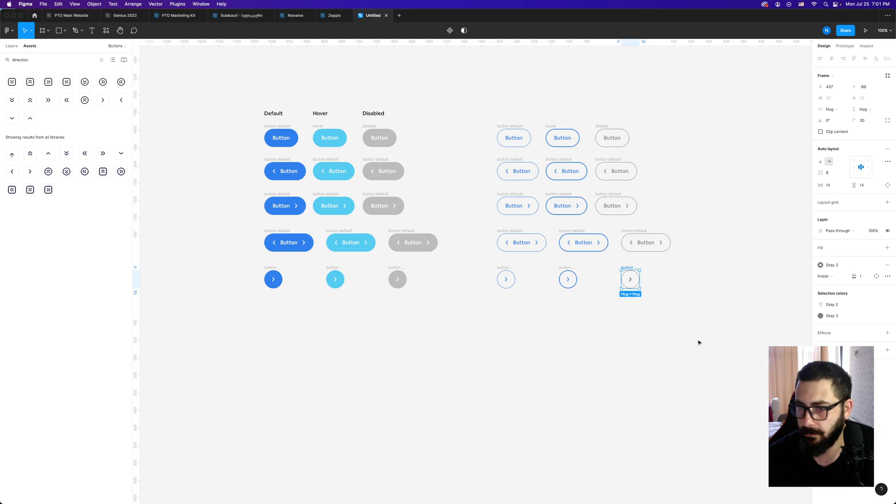
left_click(732, 343)
Step: Convert all filled and outlined buttons into multiple components and combine them as variants
left_click_drag(727, 329, 242, 124)
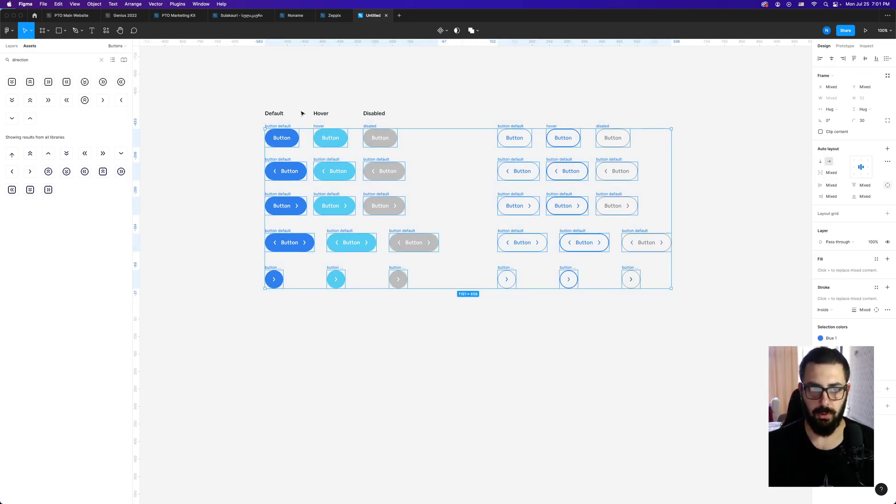
left_click(447, 31)
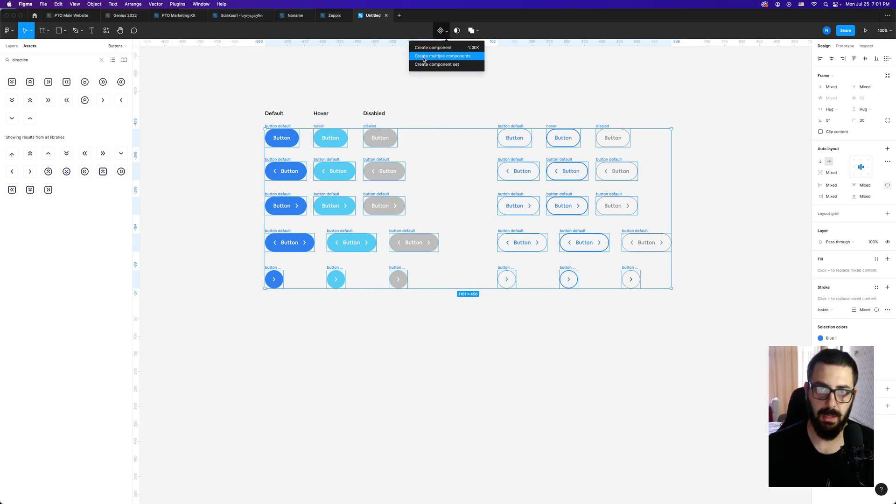
left_click(458, 57)
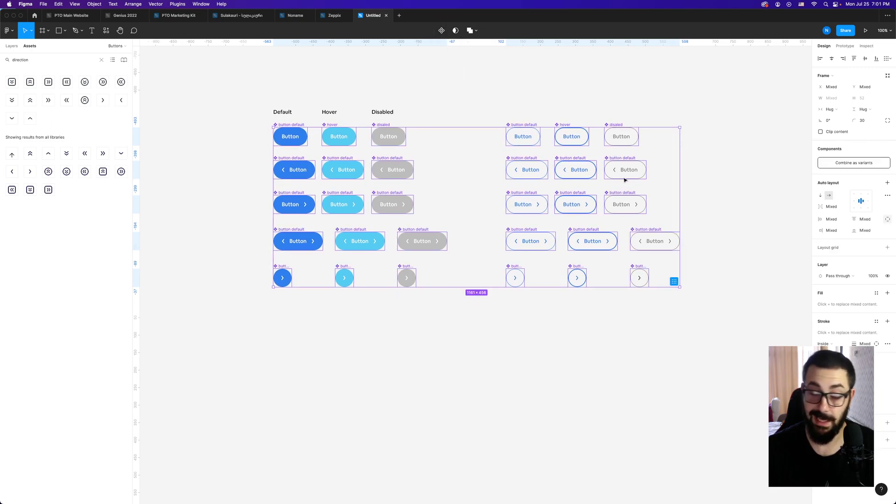
left_click(857, 164)
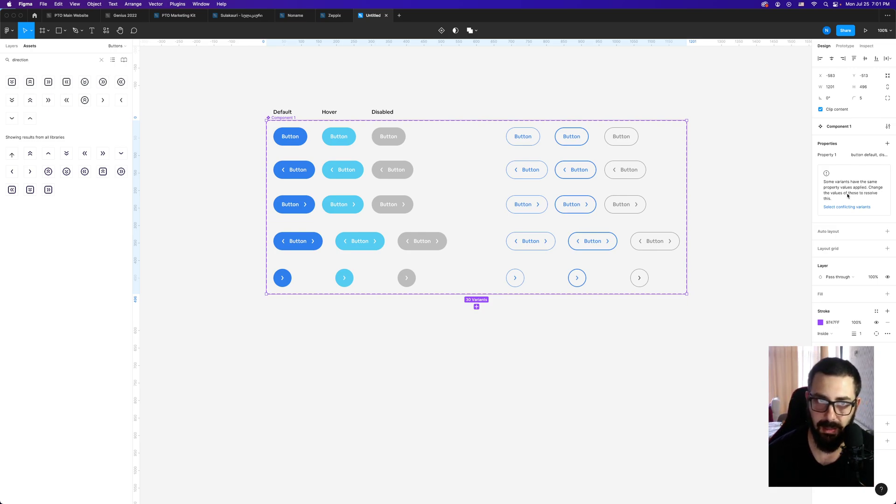
Step: Move the component set slightly further below the column headings and rename it Buttons
left_click_drag(292, 117, 291, 135)
double_click(290, 133)
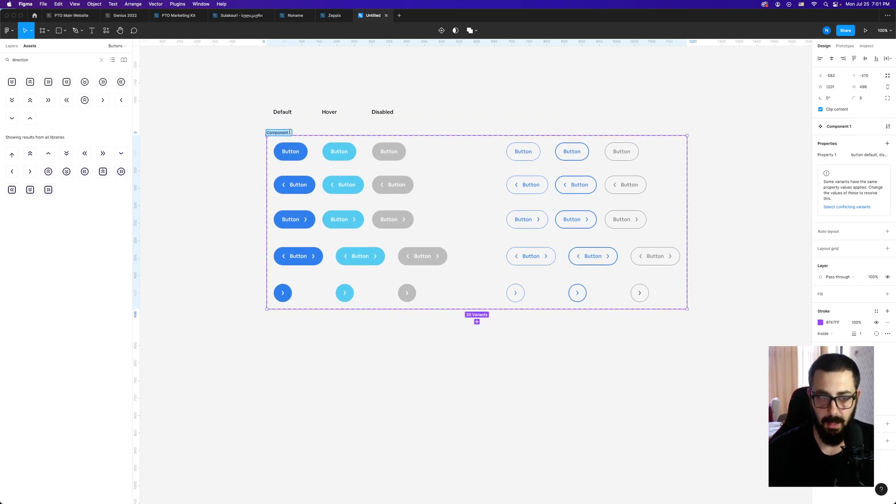
type("Buttons")
key("Return")
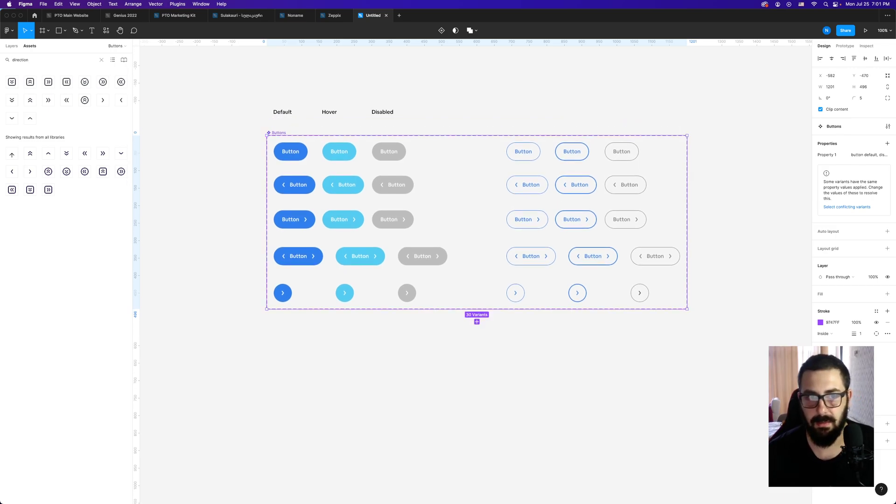
Step: Rename the component set to the singular Button
key("Return")
double_click(279, 132)
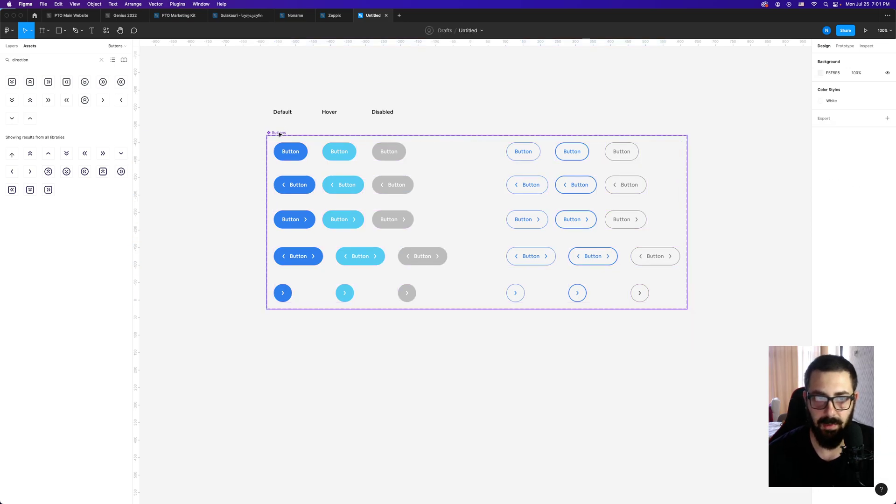
key("Return")
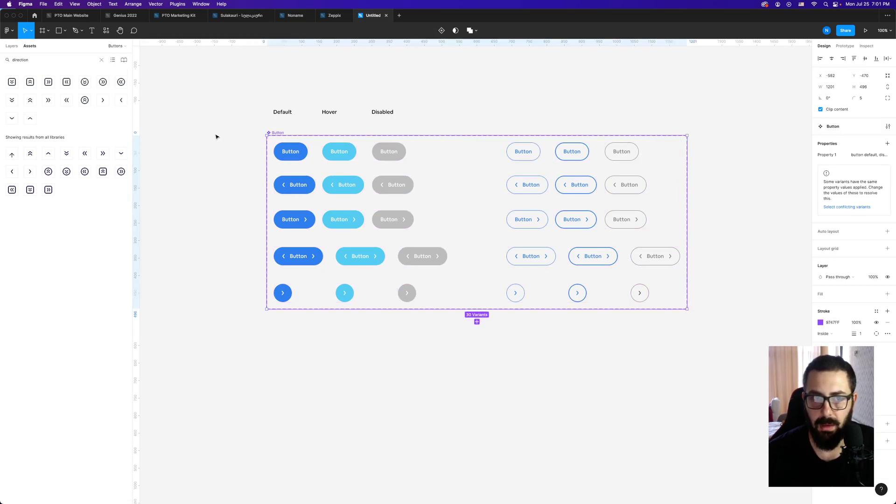
left_click(222, 137)
Step: Rename the component set's variant property Property 1 to Button
left_click(281, 134)
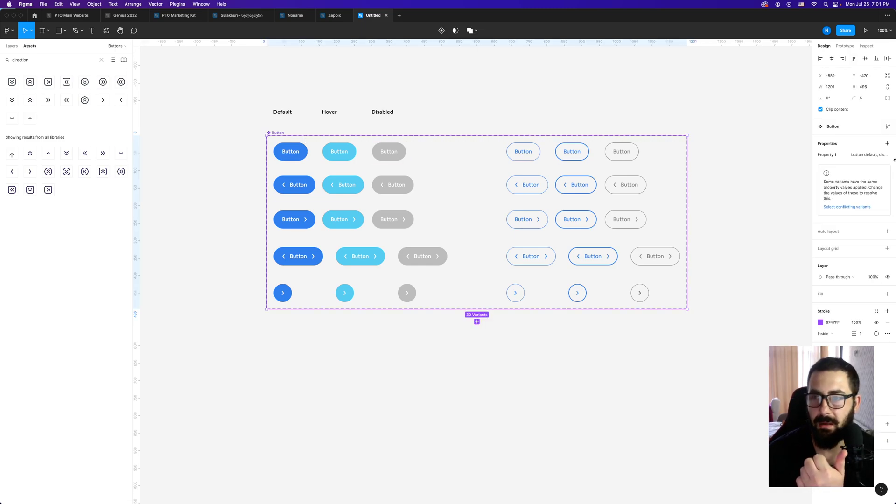
double_click(830, 155)
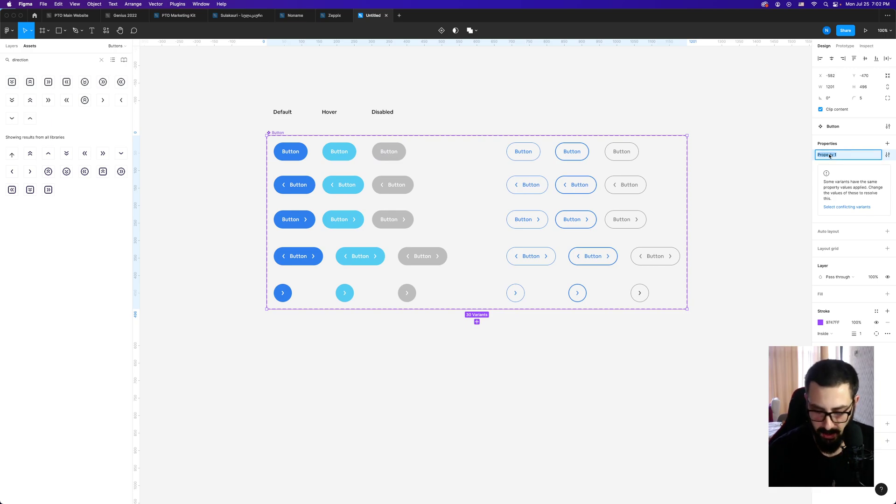
type("Button")
key("Return")
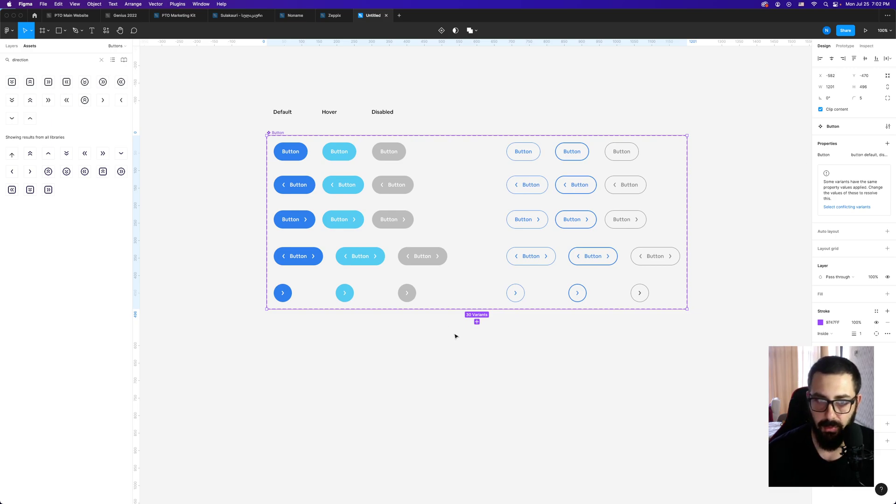
Step: Set the Button property of all filled variants in the component set to Primary
left_click_drag(454, 334, 270, 137)
left_click(864, 188)
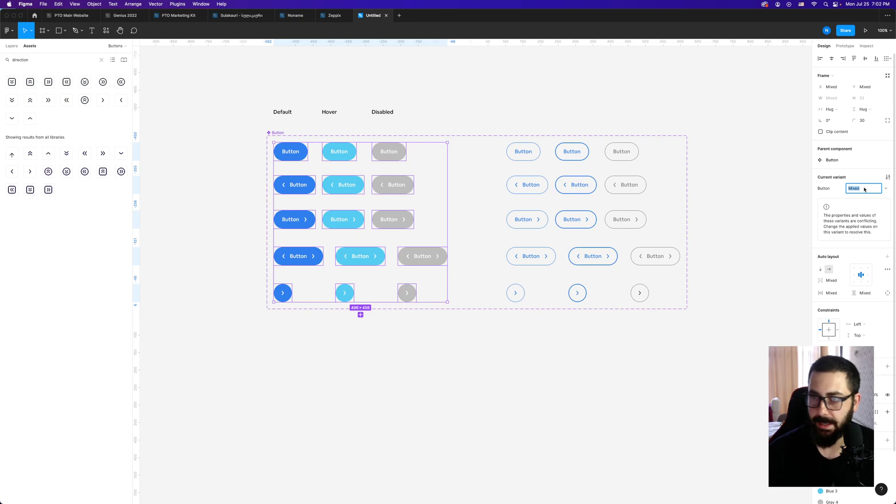
type("Pri")
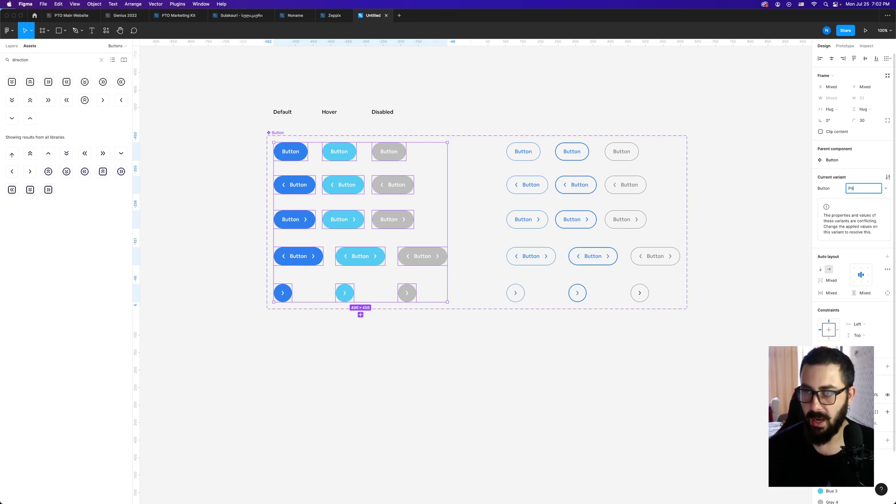
type("mary")
key("Return")
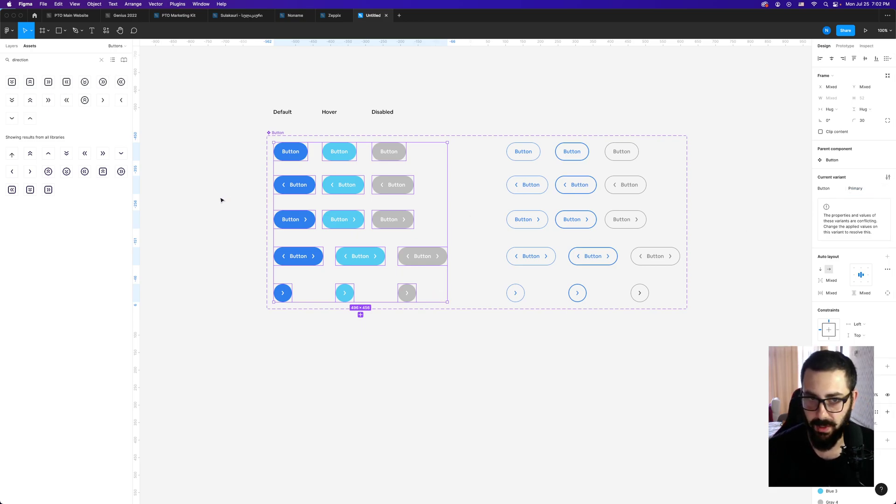
Step: Set the Button property of all outlined variants in the component set to Secondary
left_click(549, 197)
left_click_drag(668, 321, 508, 145)
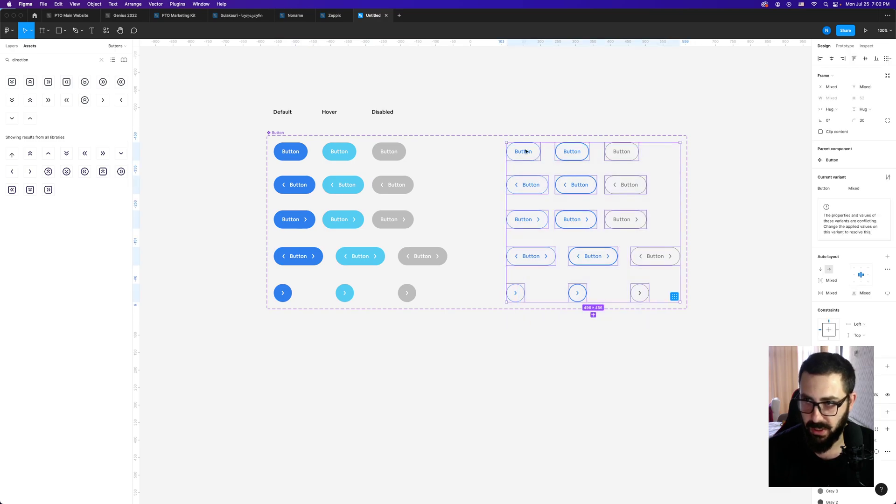
left_click(868, 191)
type("Secondary")
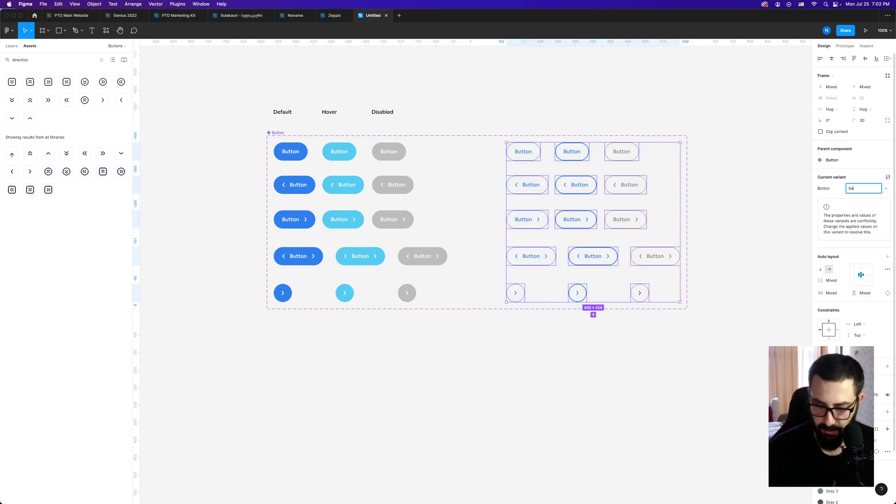
key("Return")
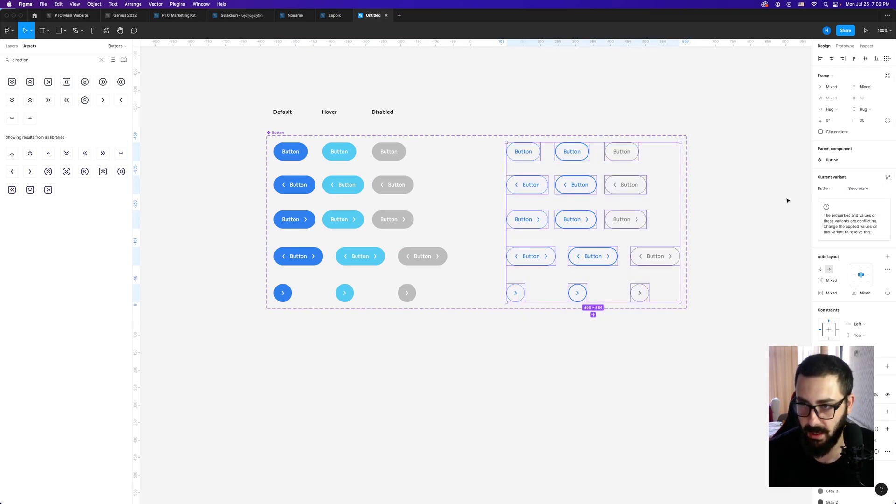
left_click(732, 206)
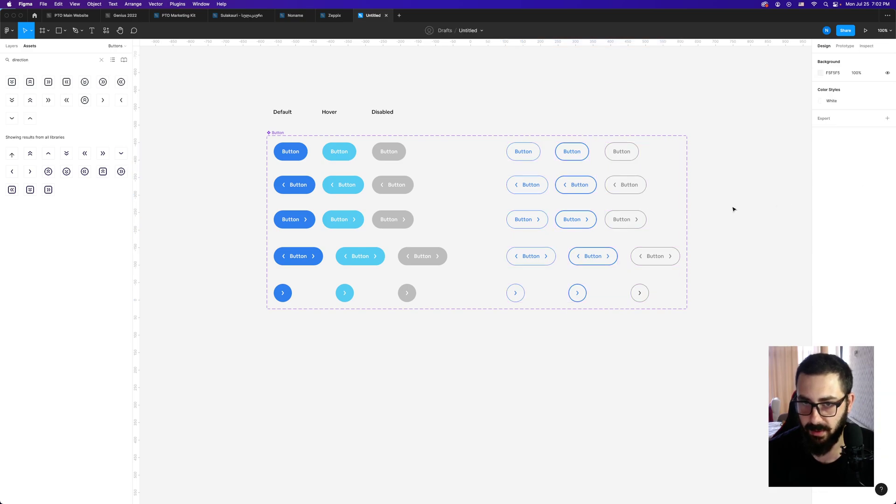
Step: Add a variant property named Hover with the value Default to the Button component set
left_click(278, 133)
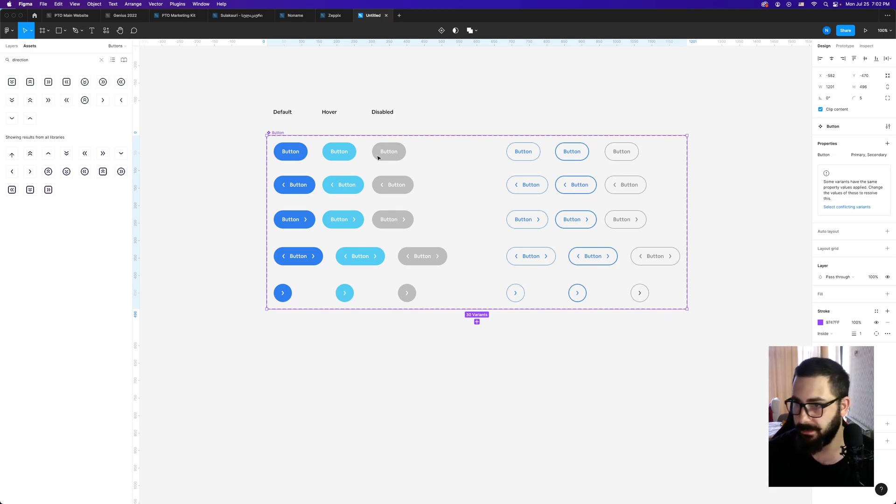
left_click(888, 144)
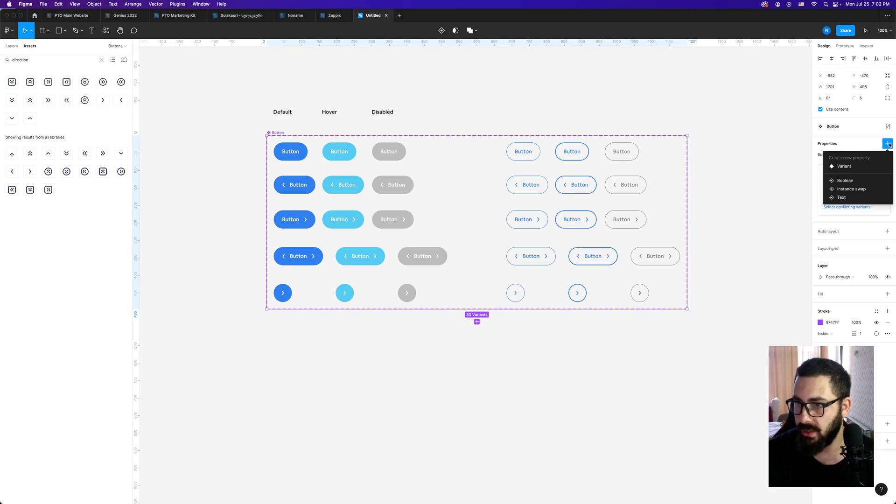
left_click(858, 168)
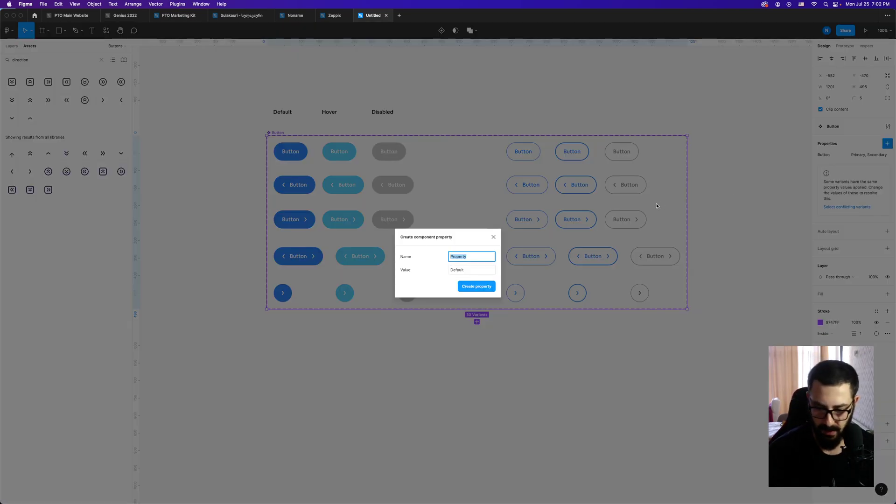
type("Hover")
key("Return")
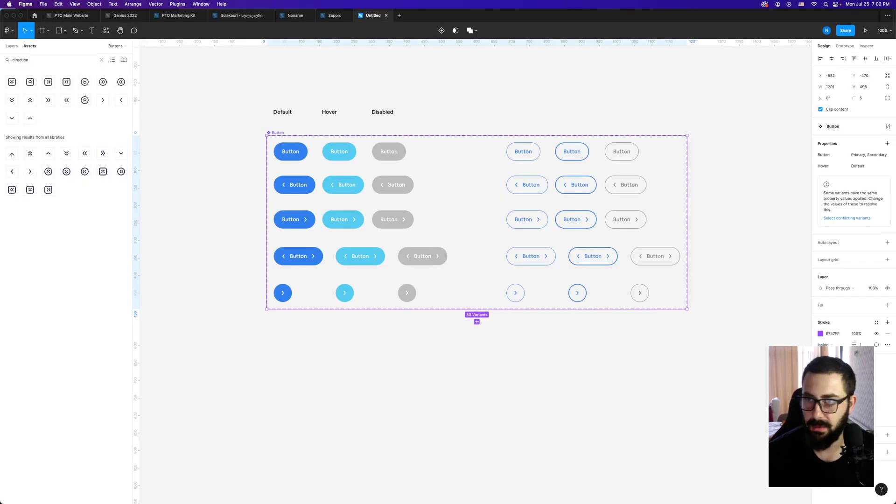
Step: Add a variant property named Disable with the value Default to the component set
left_click(887, 144)
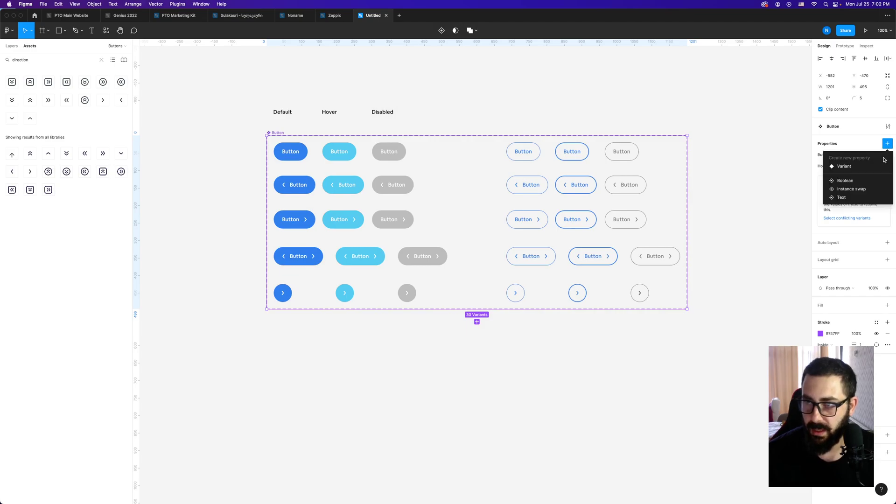
left_click(858, 167)
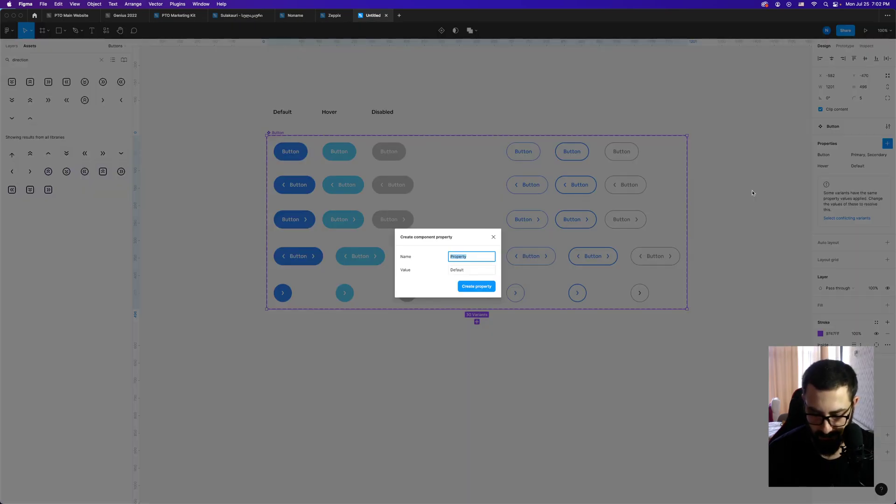
type("Disab")
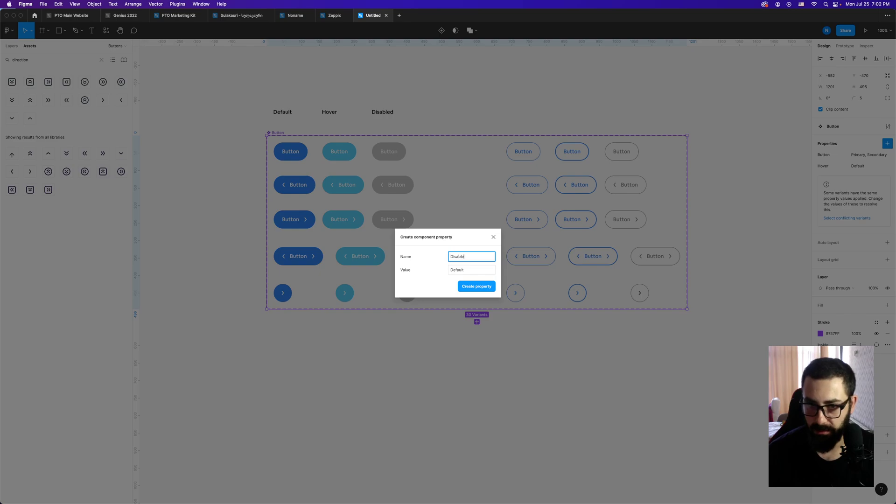
type("le")
key("Return")
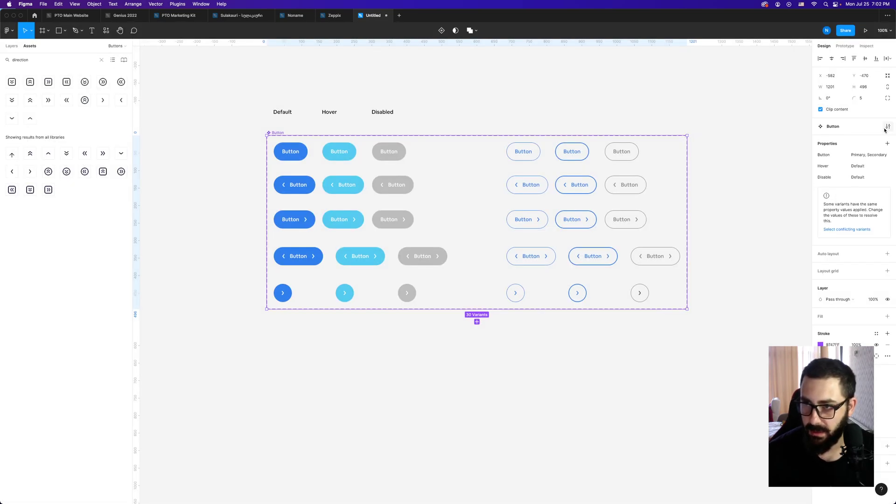
Step: Add a variant property named Icon with the value Default to the component set
left_click(887, 143)
left_click(869, 166)
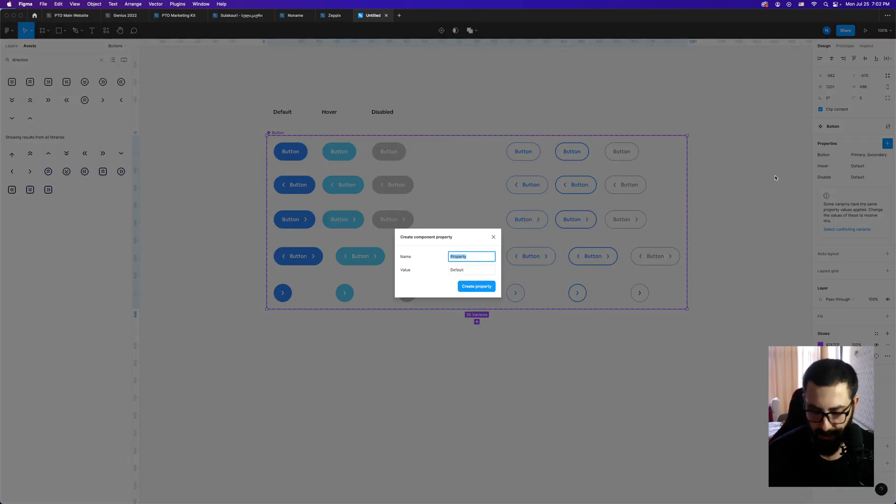
type("Icon")
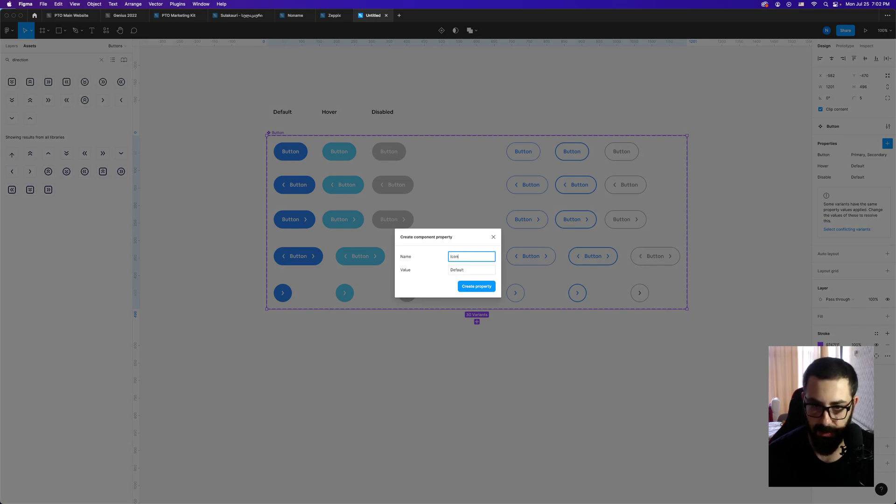
key("Return")
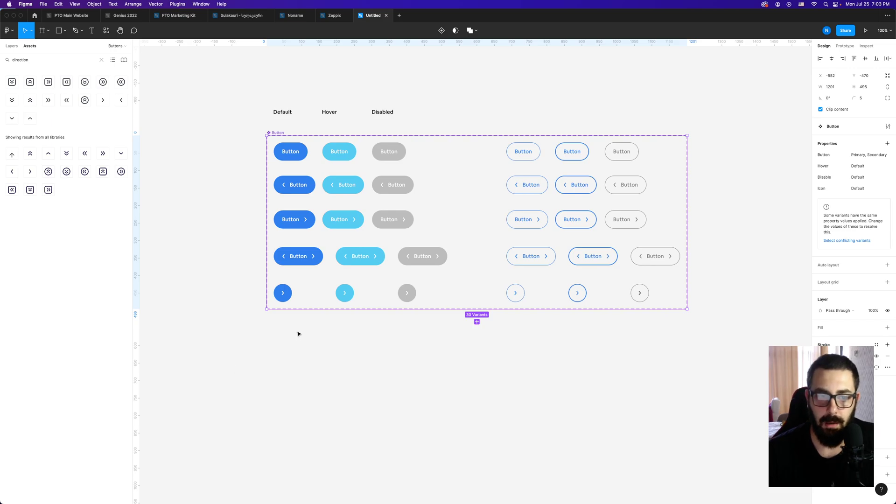
Step: Set both Hover and Disable to No for the five dark blue filled variants in the Default column
left_click_drag(309, 332, 273, 139)
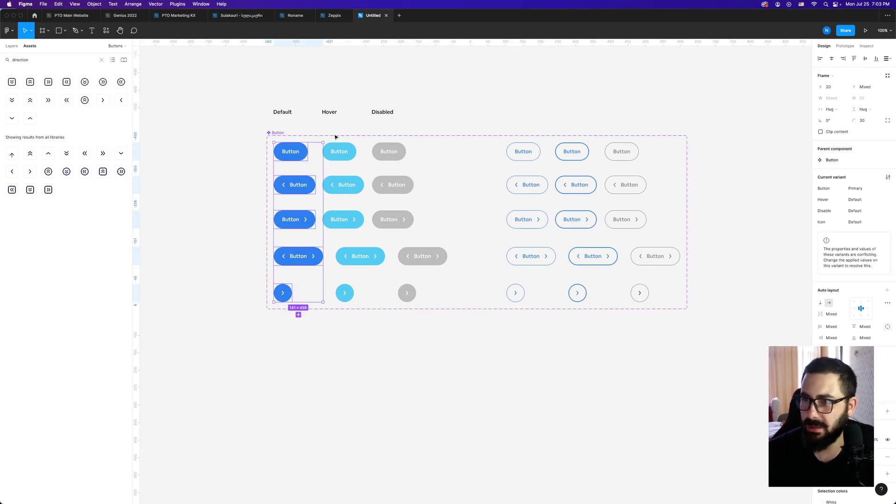
left_click(871, 202)
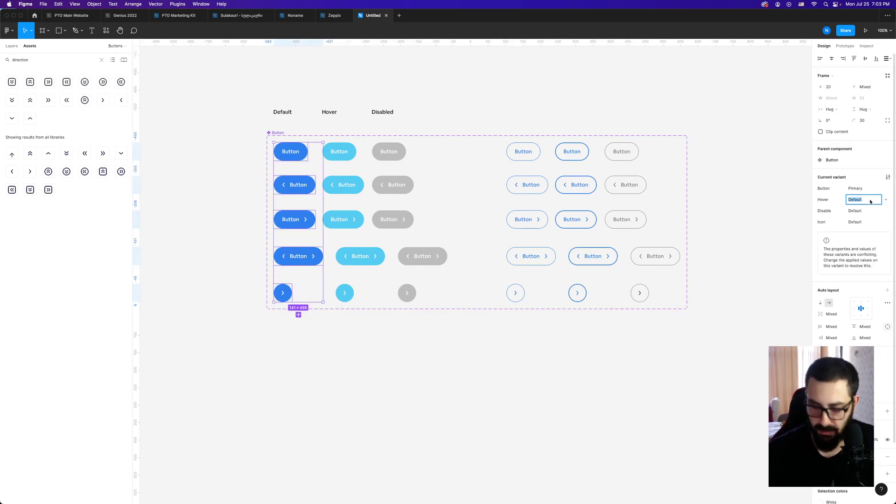
type("No")
key("Return")
left_click(863, 214)
type("No")
key("Return")
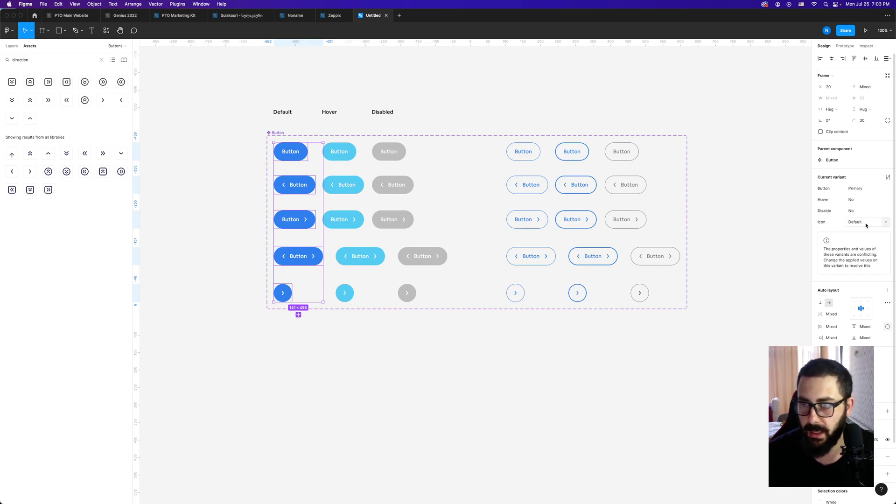
left_click(459, 343)
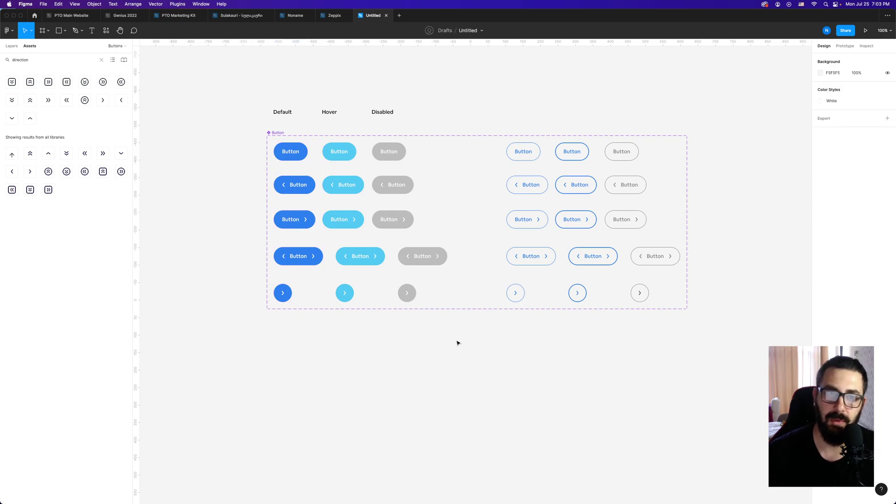
Step: Set Hover to Yes and Disable to No for all ten filled and outlined hover-state variants
left_click(300, 153)
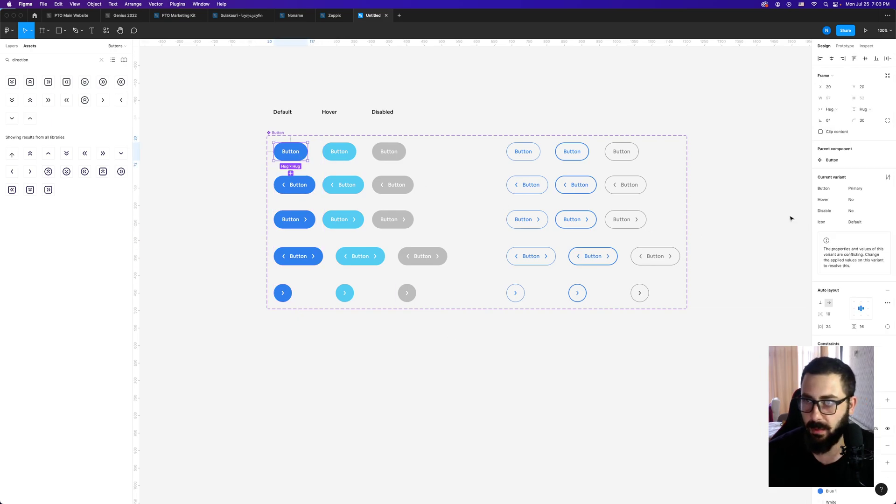
left_click(348, 156)
left_click(344, 184, "shift")
left_click(343, 219, "shift")
left_click(360, 257, "shift")
left_click(346, 294, "shift")
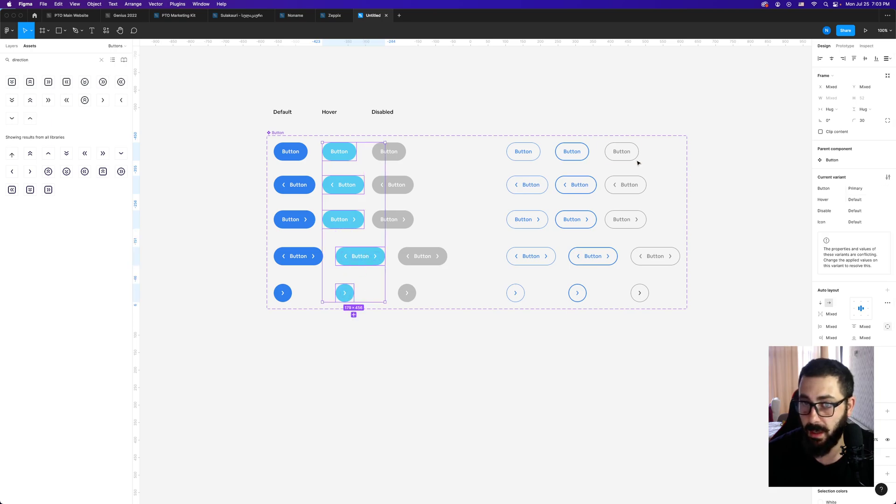
left_click(563, 152, "shift")
left_click(578, 184, "shift")
left_click(584, 220, "shift")
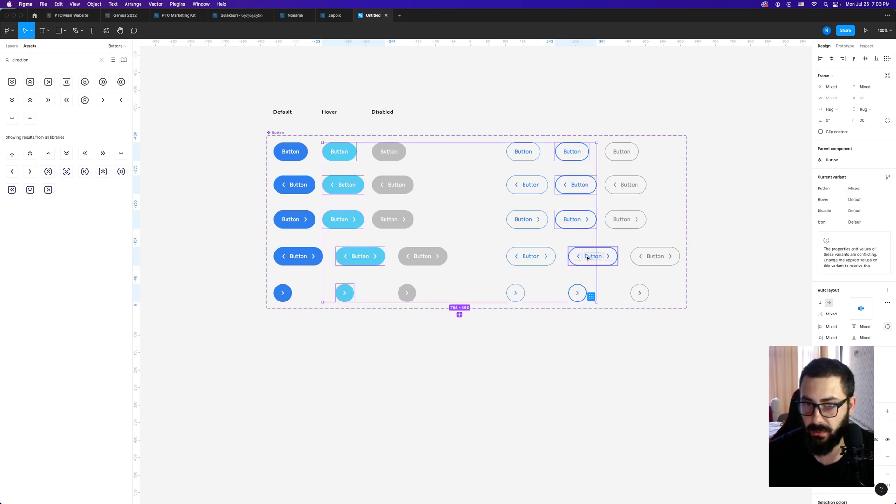
left_click(587, 256, "shift")
left_click(582, 295, "shift")
left_click(861, 200)
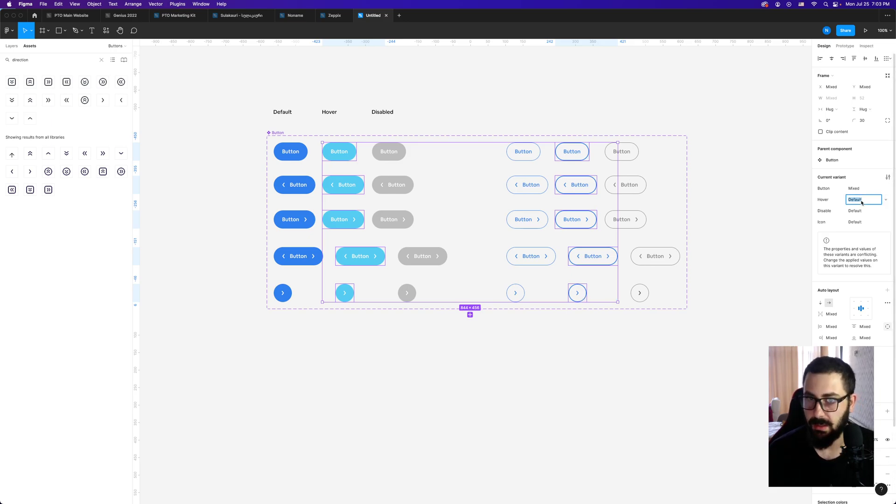
type("Ye")
key("Return")
left_click(870, 211)
type("No")
key("Return")
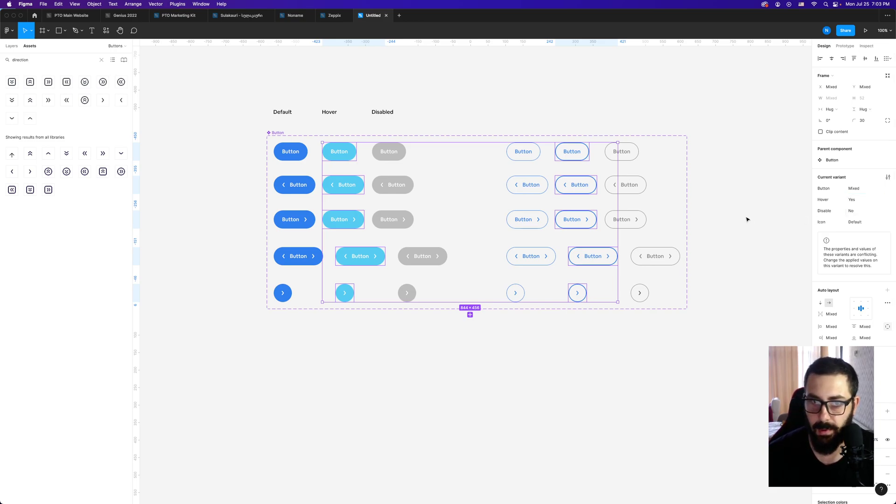
Step: Set Hover to No and Disable to Yes for all ten gray filled and outlined disabled variants
left_click(462, 167)
left_click(391, 151)
left_click(393, 185, "shift")
left_click(404, 218, "shift")
left_click(425, 256, "shift")
left_click(407, 293, "shift")
left_click(636, 153, "shift")
left_click(631, 185, "shift")
left_click(625, 219, "shift")
left_click(652, 253, "shift")
left_click(640, 292, "shift")
left_click(865, 200)
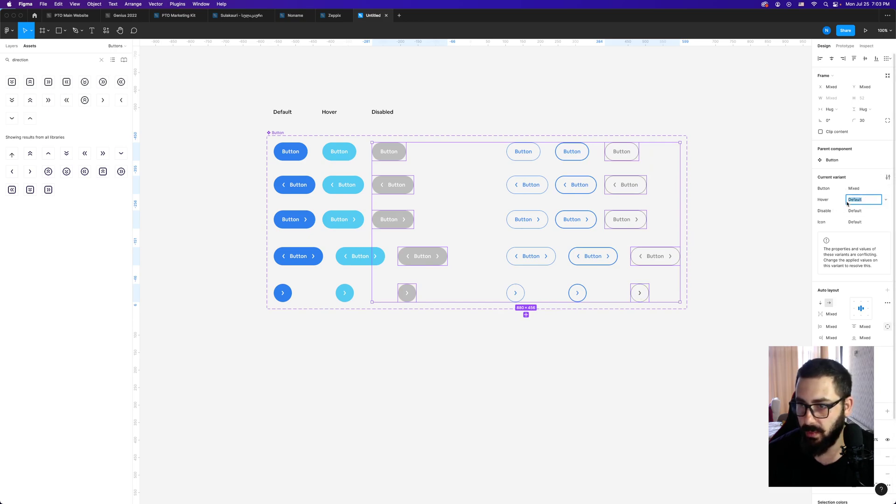
type("No")
key("Return")
left_click(865, 211)
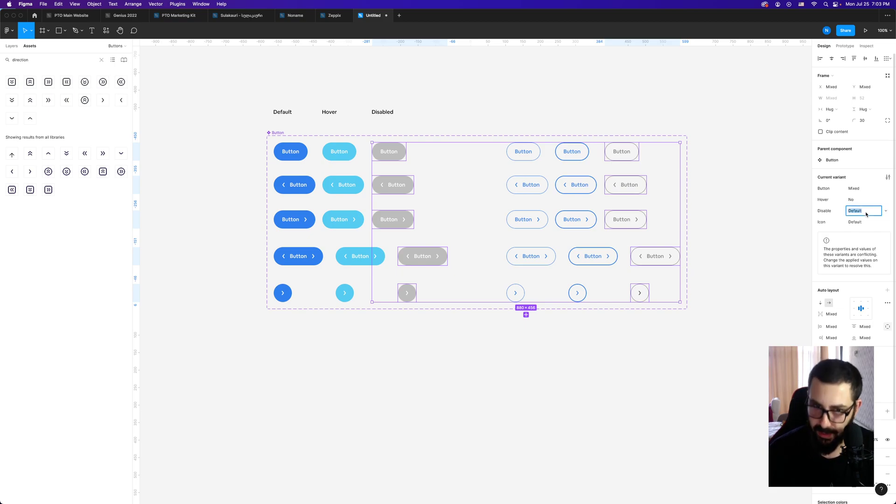
type("Yes")
key("Return")
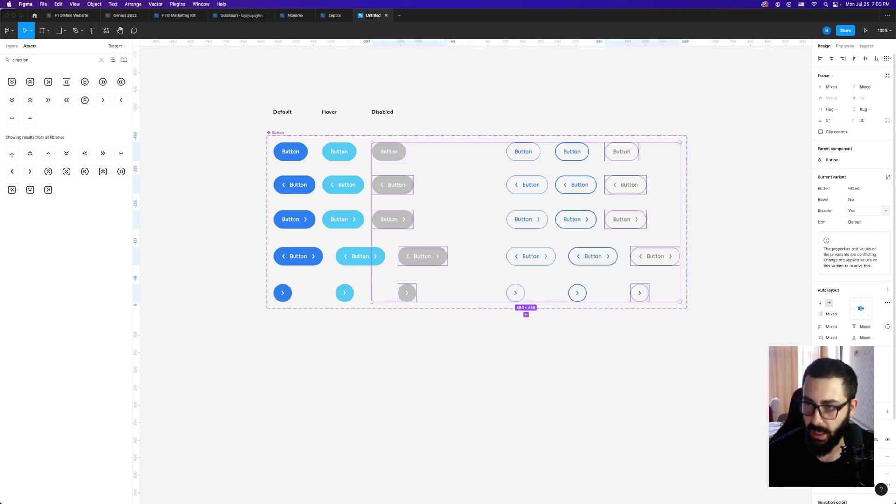
left_click(767, 244)
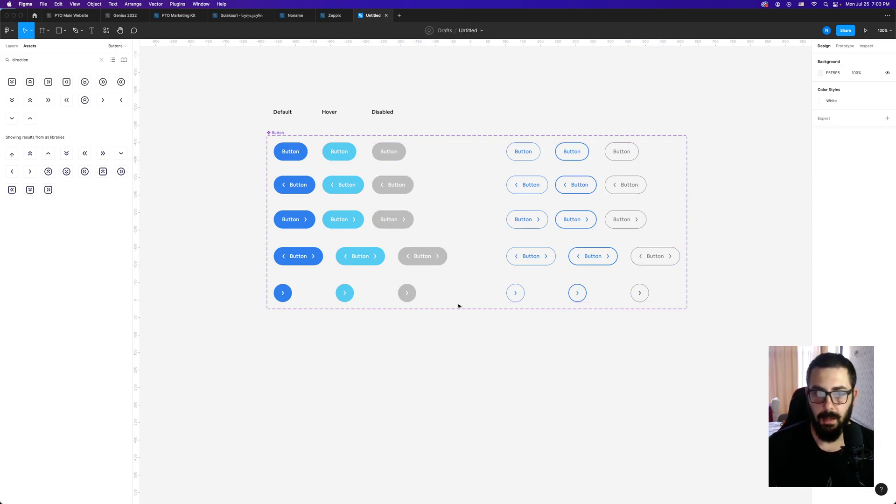
Step: Set both Hover and Disable to No for the five default-state outlined Secondary variants
left_click(523, 151)
left_click(527, 185, "shift")
left_click(532, 219, "shift")
left_click(531, 256, "shift")
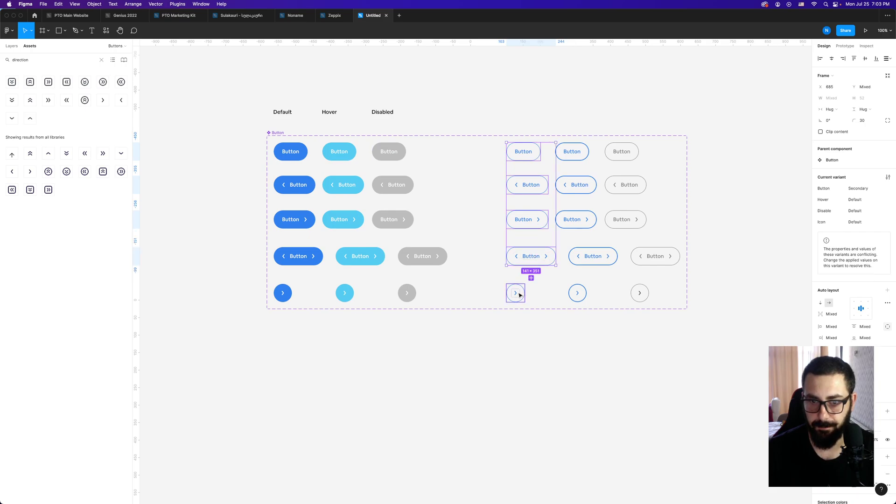
left_click(516, 293, "shift")
left_click(854, 201)
type("No")
key("Return")
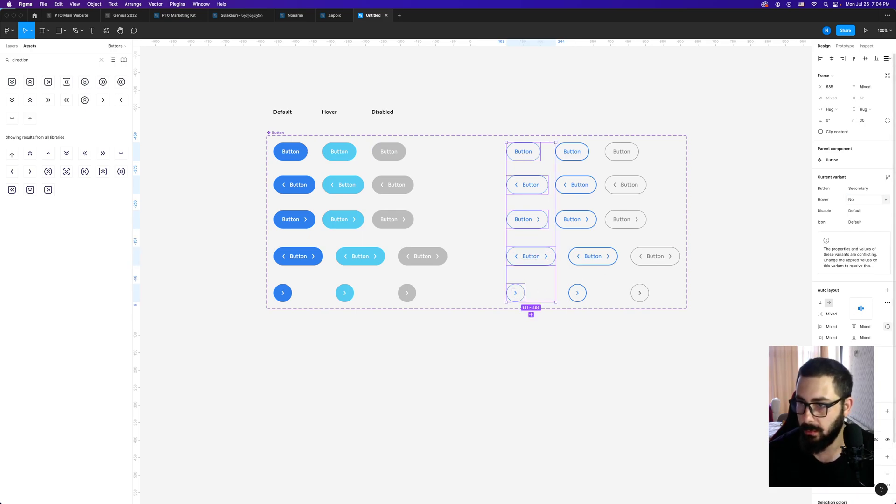
left_click(875, 212)
type("No")
key("Return")
left_click(721, 215)
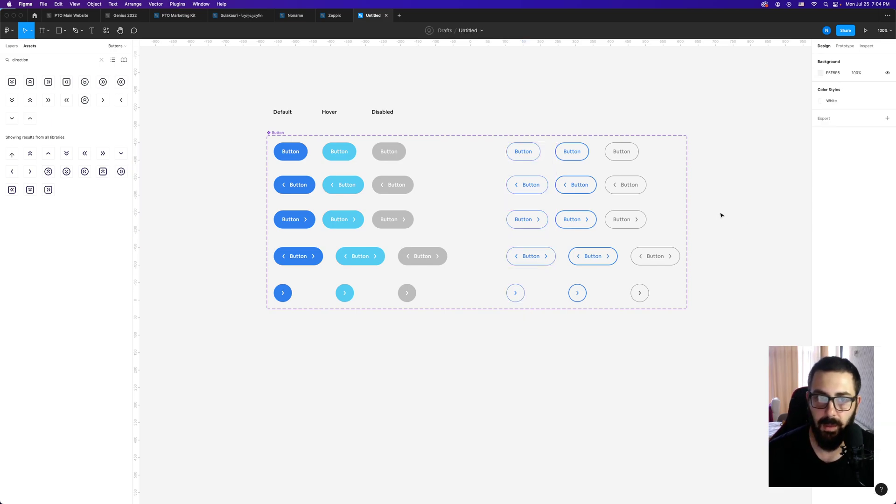
Step: Assign the Icon value Default to the six text-only variants in the first row
left_click(279, 133)
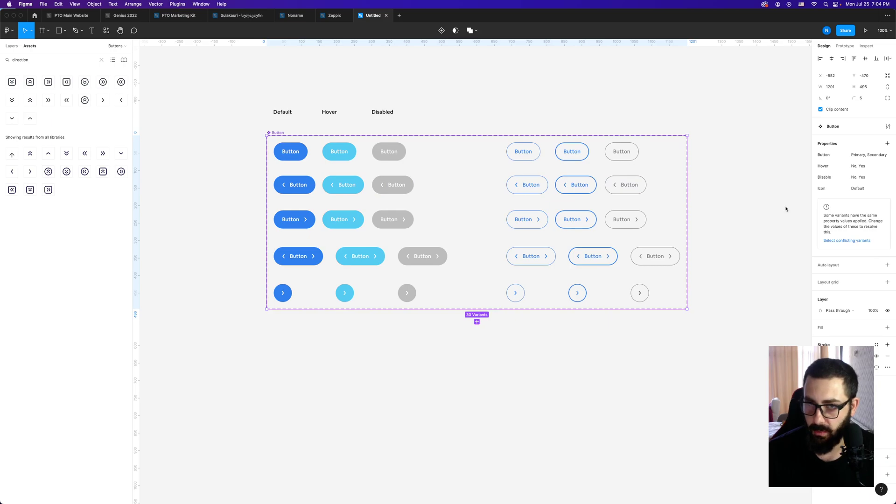
left_click(295, 158)
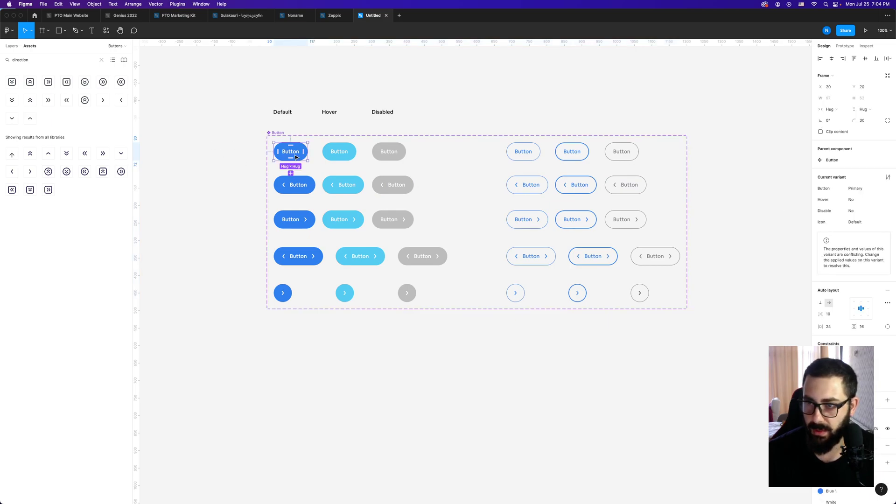
left_click(419, 394)
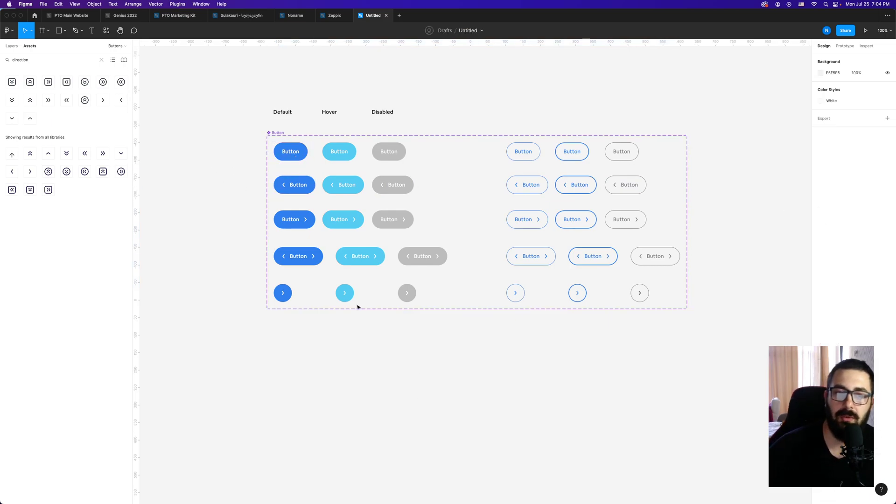
left_click(290, 153)
left_click(348, 154, "shift")
left_click(399, 155, "shift")
left_click(532, 152, "shift")
left_click(580, 152, "shift")
left_click(629, 153, "shift")
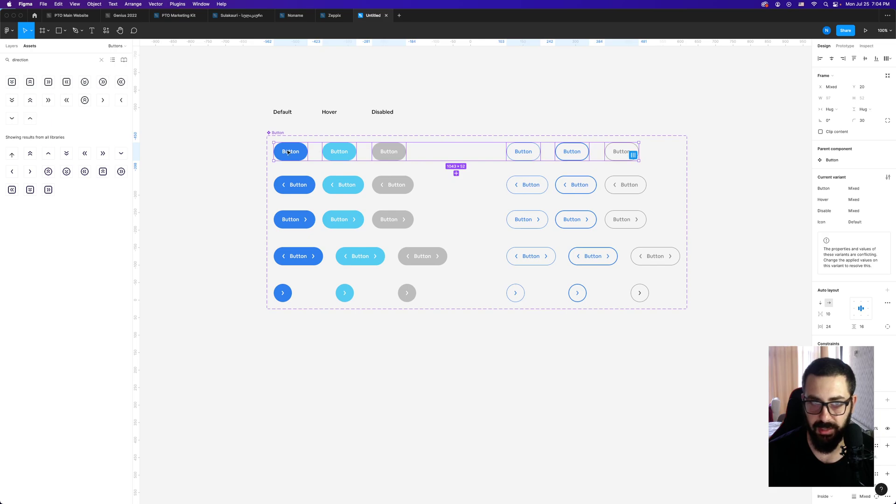
left_click(866, 223)
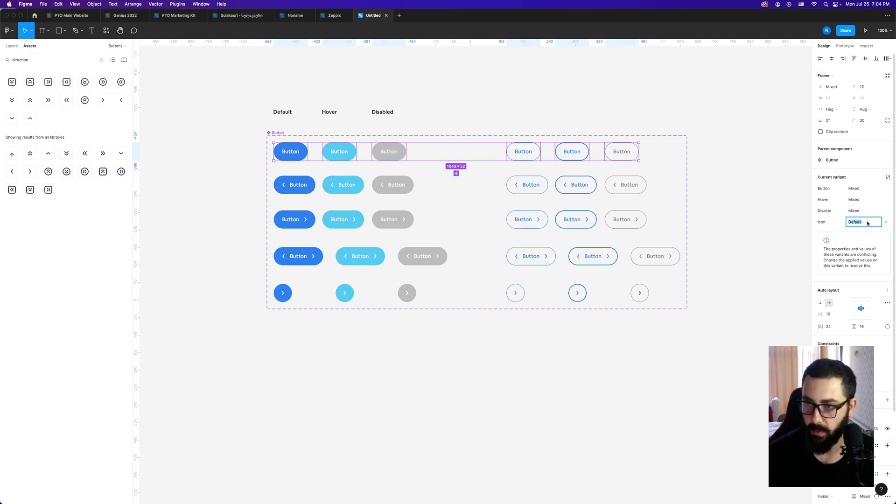
type("Def")
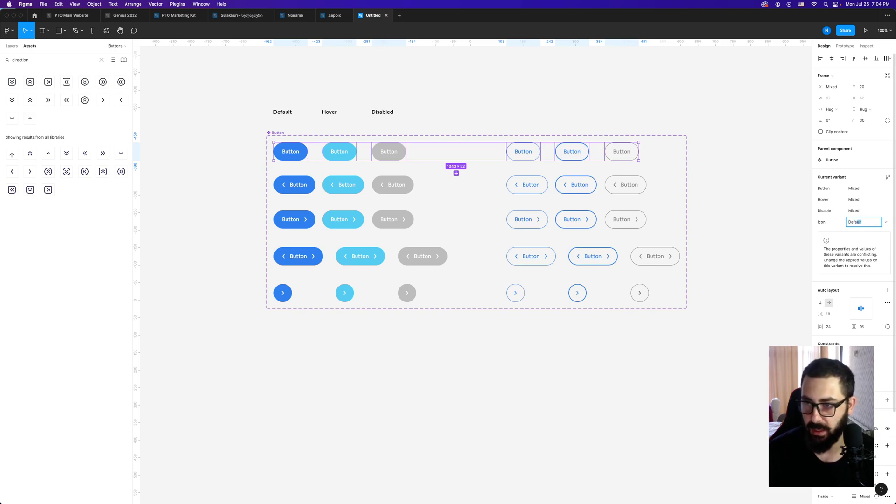
key("Return")
Step: Set Icon to Icon-Title for the six second-row variants with an arrow before the label
left_click(307, 190)
left_click(348, 192, "shift")
left_click(389, 192, "shift")
left_click(523, 186, "shift")
left_click(582, 186, "shift")
left_click(627, 186, "shift")
left_click(860, 223)
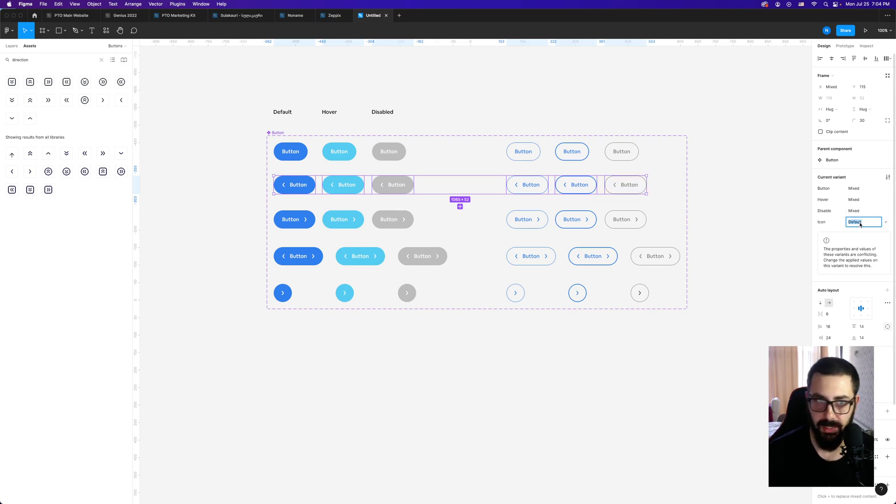
type("Left")
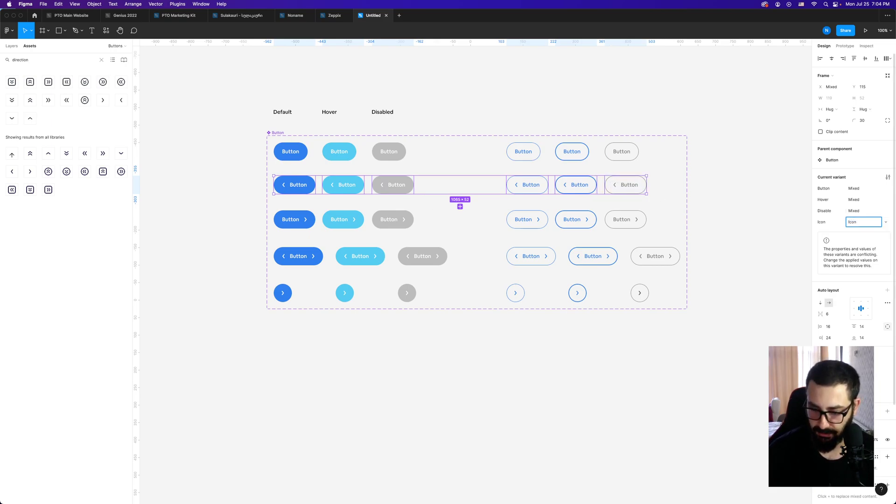
type("on-Title")
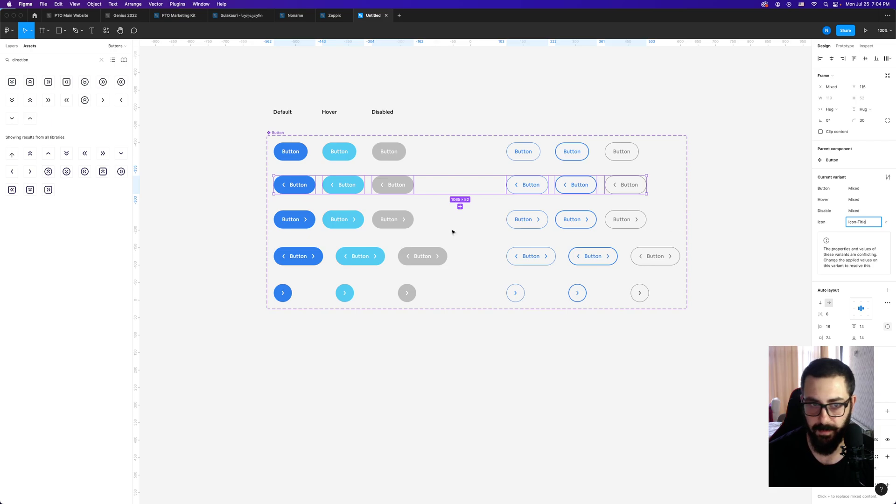
left_click(243, 229)
Step: Set Icon to Title-Icon for the six third-row variants with an arrow after the label
left_click(309, 221)
left_click(348, 220, "shift")
left_click(402, 221, "shift")
left_click(537, 221, "shift")
left_click(577, 221, "shift")
left_click(623, 222, "shift")
left_click(864, 224)
type("R")
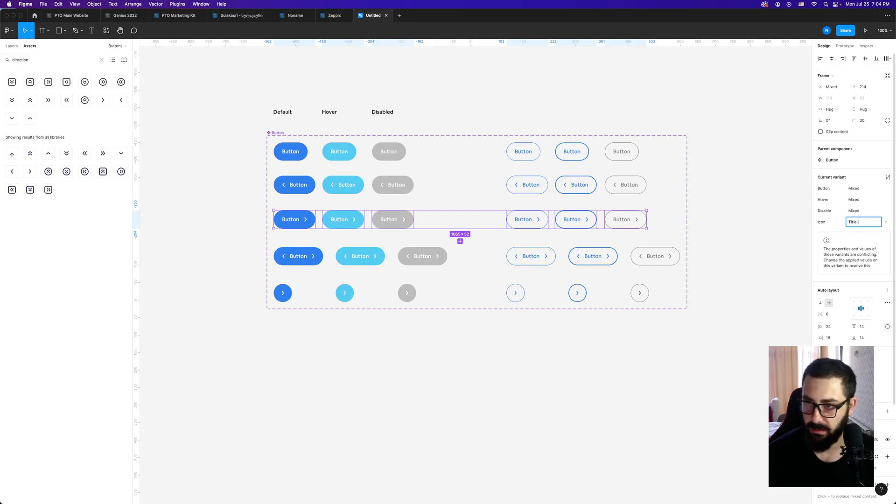
type("itle-Icon")
key("Return")
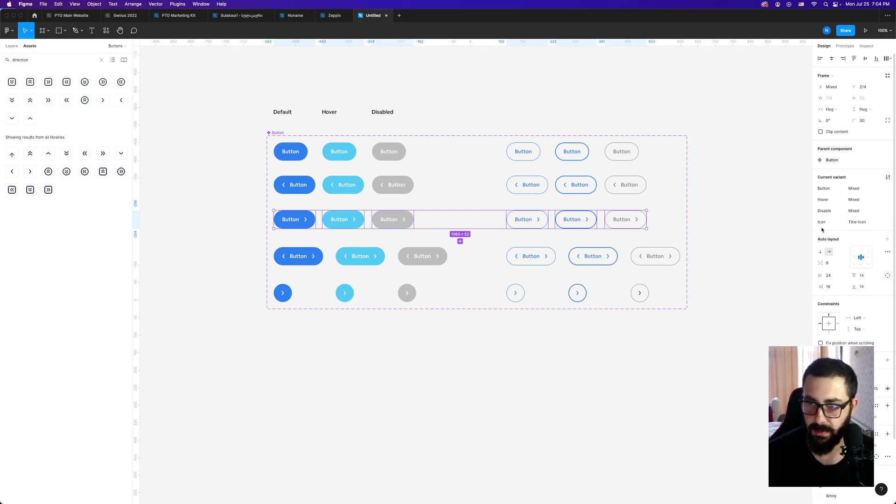
Step: Set Icon to Icon-Title-Icon for the six fourth-row variants with arrows on both sides of the label
left_click(299, 256)
left_click(360, 256, "shift")
left_click(439, 260, "shift")
left_click(546, 260, "shift")
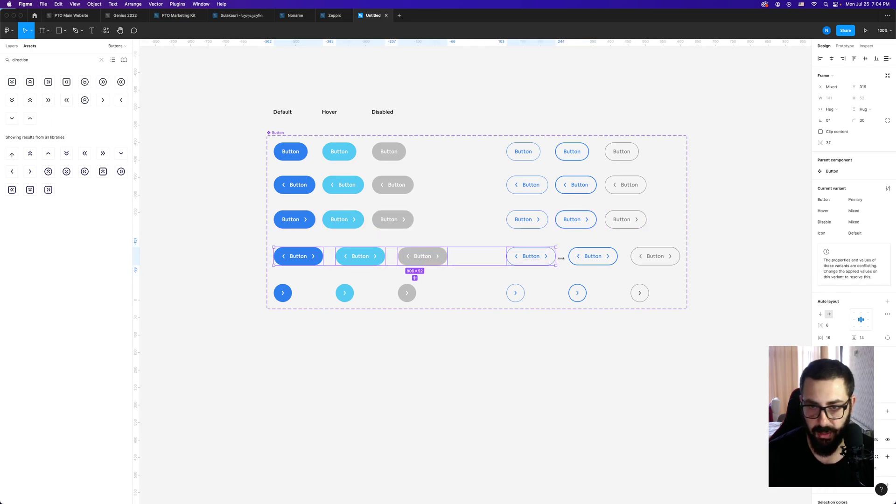
left_click(607, 258, "shift")
left_click(652, 257, "shift")
left_click(864, 223)
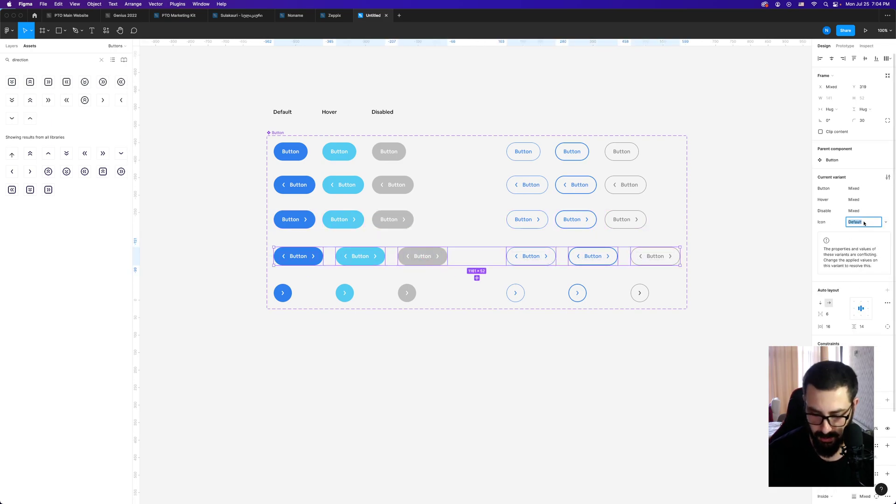
type("leon-T")
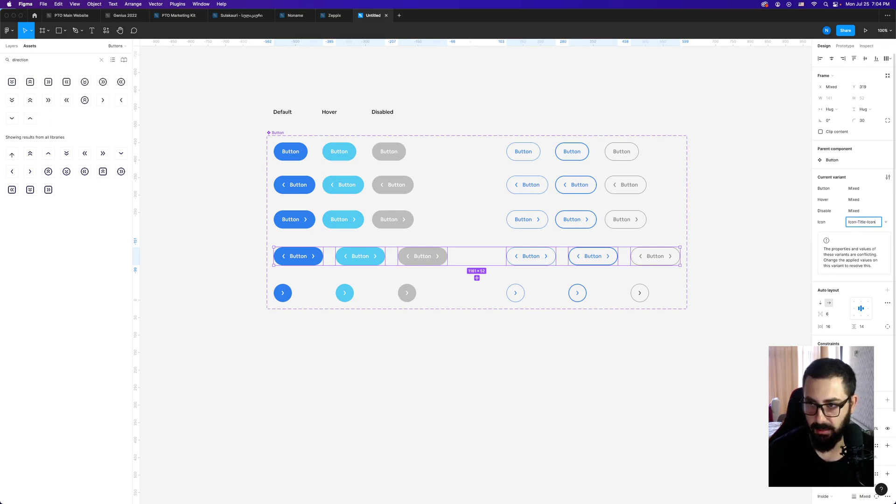
type("itle-Icon")
key("Return")
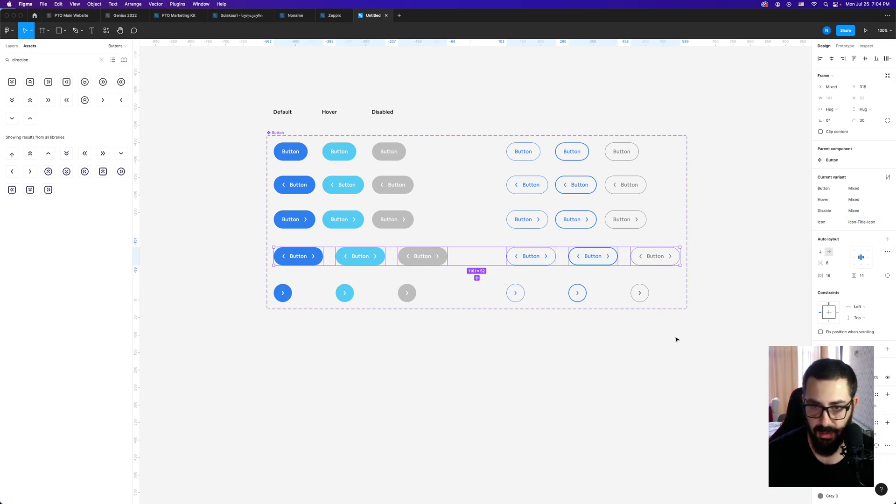
Step: Set Icon to Only Icon for the six circular variants in the last row, and check the component set's properties
left_click_drag(688, 342, 267, 283)
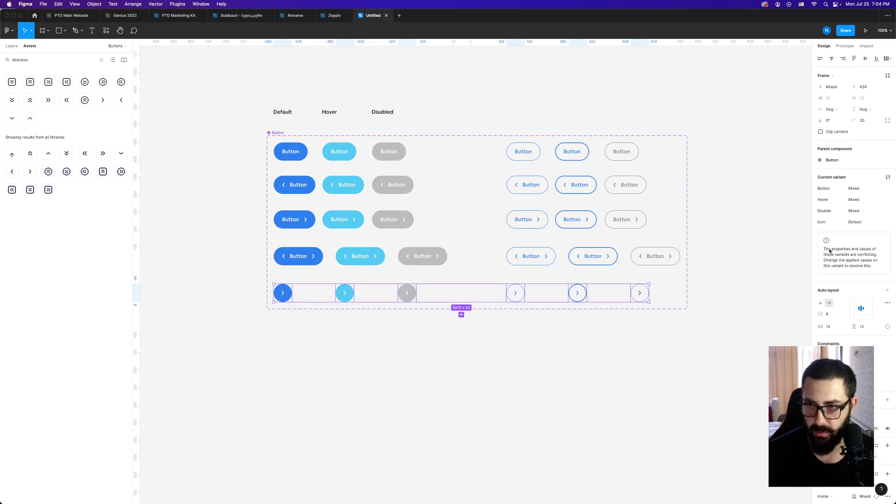
left_click(872, 222)
type("Only Icon")
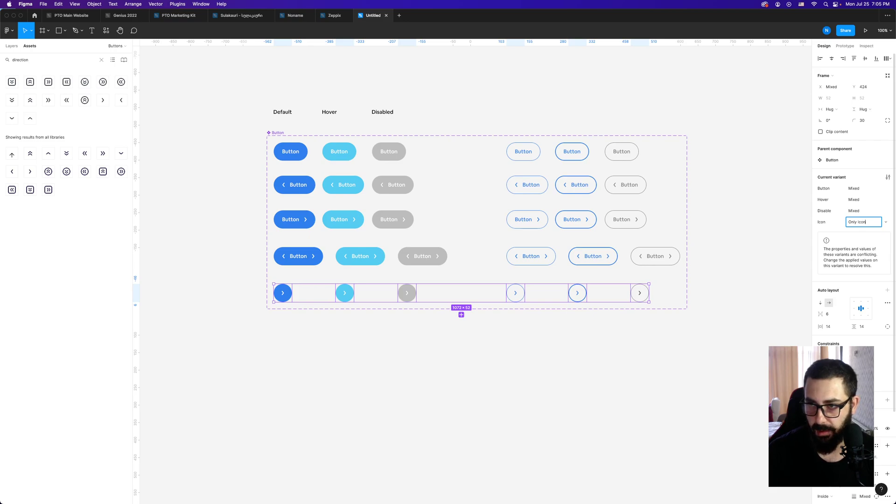
key("Return")
key("Escape")
left_click(277, 134)
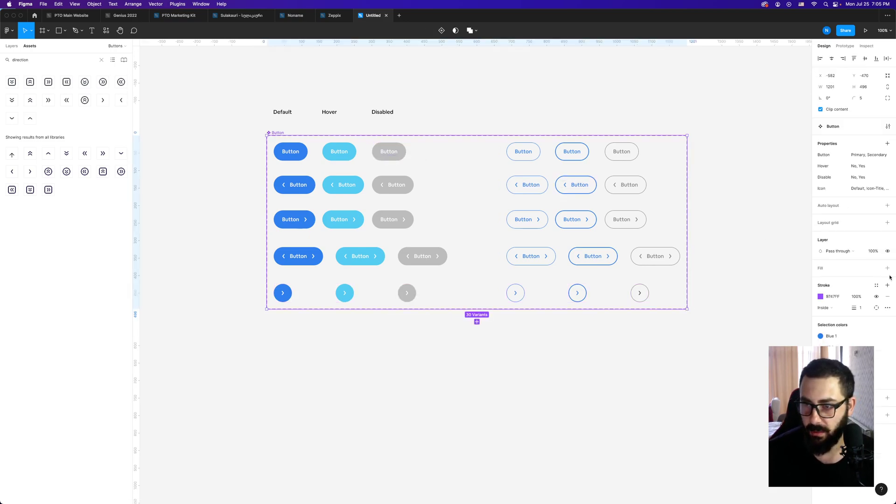
left_click(584, 362)
Step: Search the assets for "button" and place a Button instance on the canvas below the component set
scroll(606, 336, "down", 2)
scroll(607, 336, "left", 2)
left_click(341, 99)
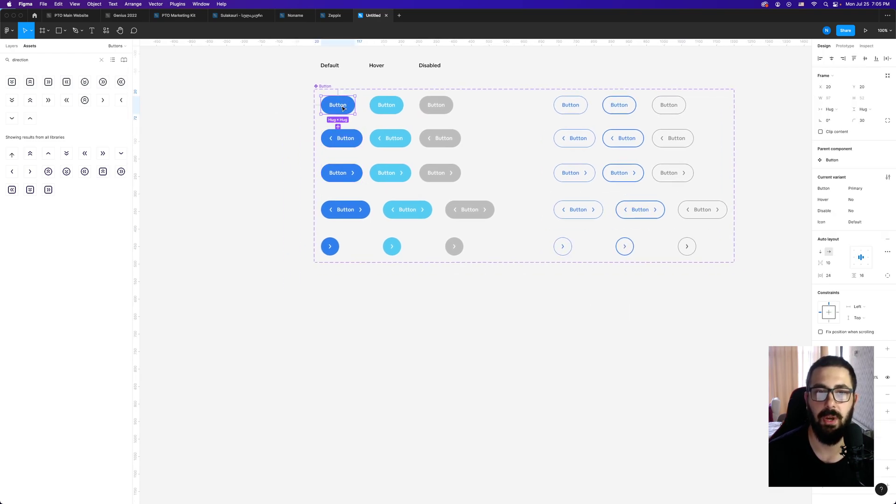
left_click(226, 102)
double_click(42, 60)
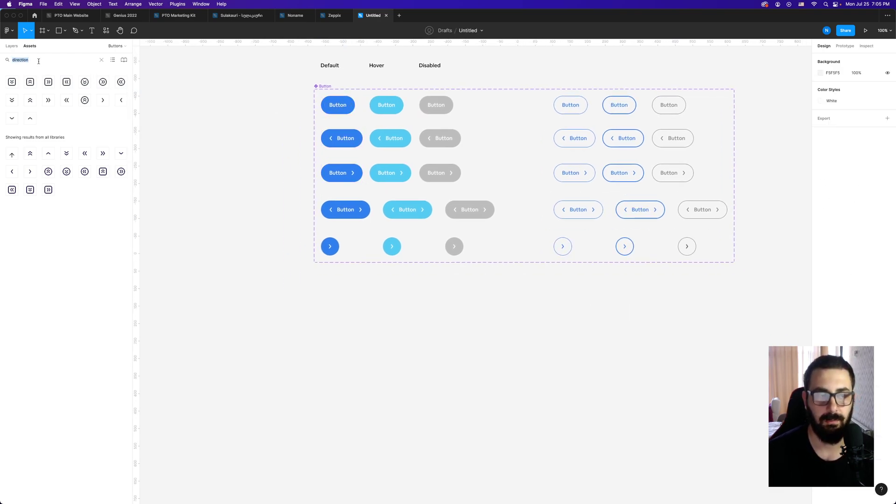
type("button")
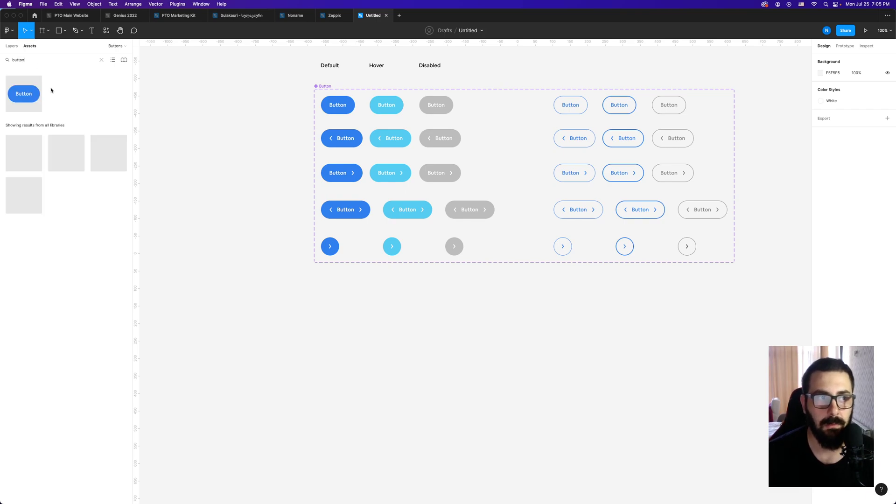
left_click_drag(24, 93, 373, 349)
scroll(502, 354, "down", 3)
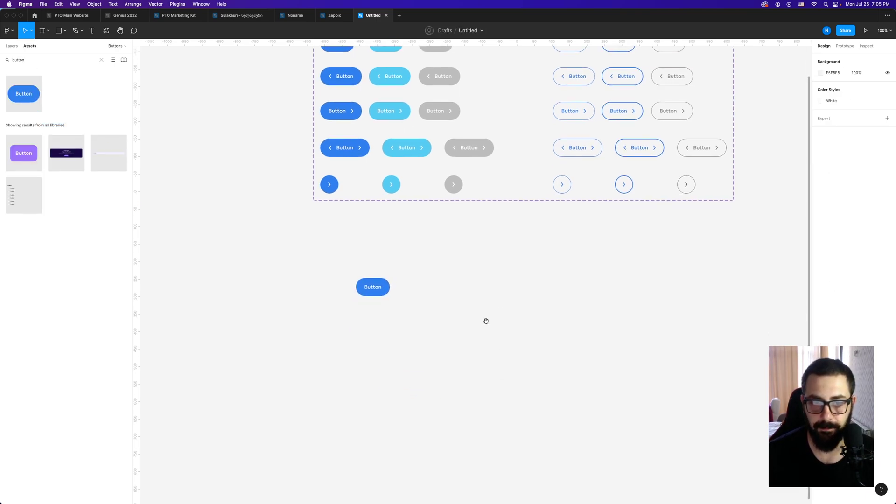
Step: Test the Hover and Disable toggles on the Button instance, leaving both switched off
left_click(853, 171)
left_click(852, 172)
left_click(852, 181)
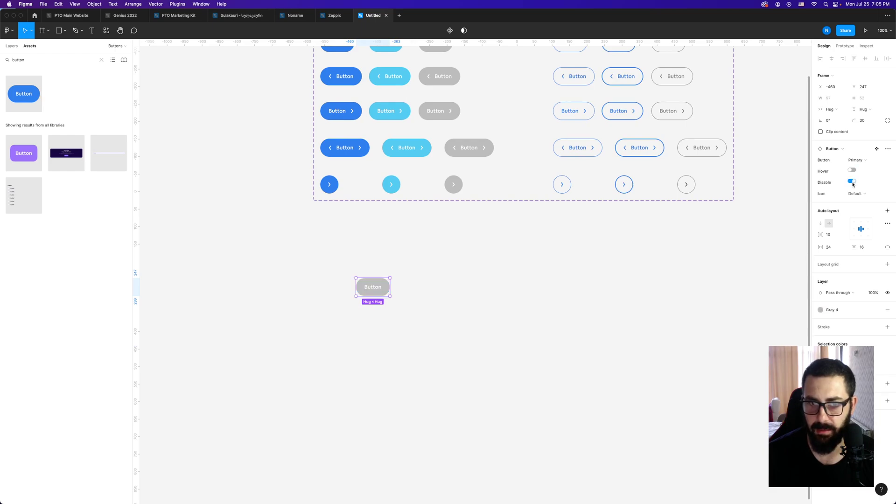
left_click(852, 182)
Step: Cycle the instance's Icon property through Icon-Title, Title-Icon, Icon-Title-Icon and Only Icon, and return it to Default
left_click(856, 193)
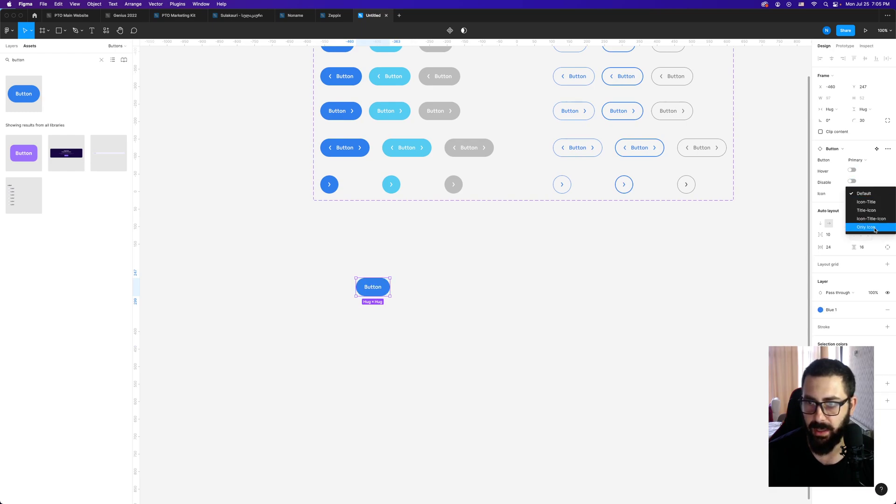
left_click(877, 204)
left_click(856, 194)
left_click(863, 201)
left_click(863, 194)
left_click(866, 204)
left_click(863, 193)
left_click(863, 202)
left_click(862, 195)
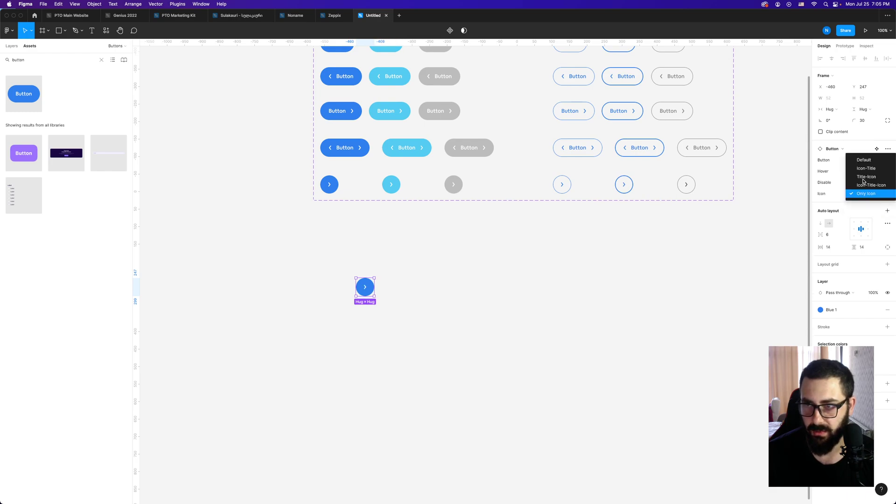
left_click(863, 164)
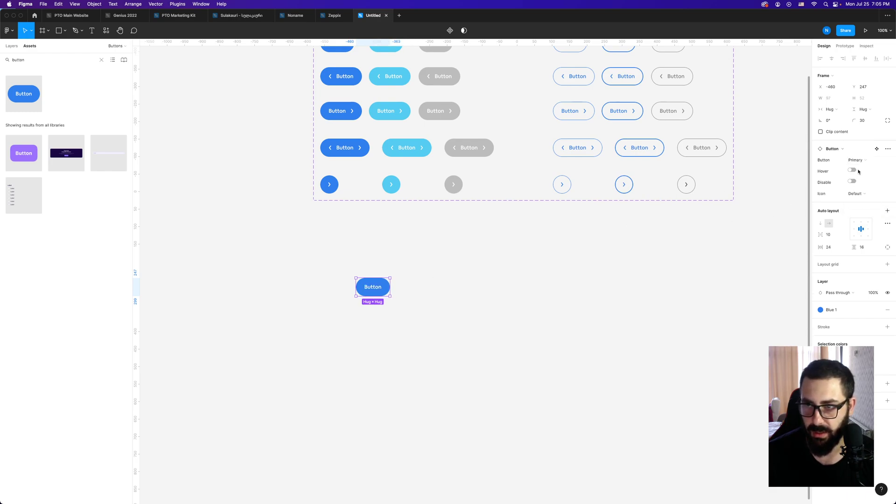
Step: Switch the instance's Button property to Secondary and back to Primary
left_click(859, 160)
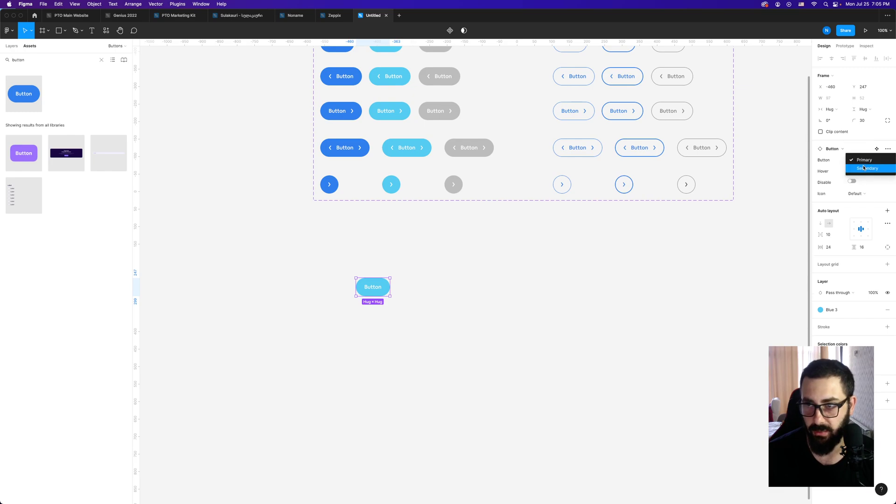
left_click(863, 169)
left_click(414, 300)
left_click(374, 290)
left_click(859, 160)
left_click(860, 152)
Step: Change the instance's label text to "Read More"
left_click_drag(434, 313, 379, 288)
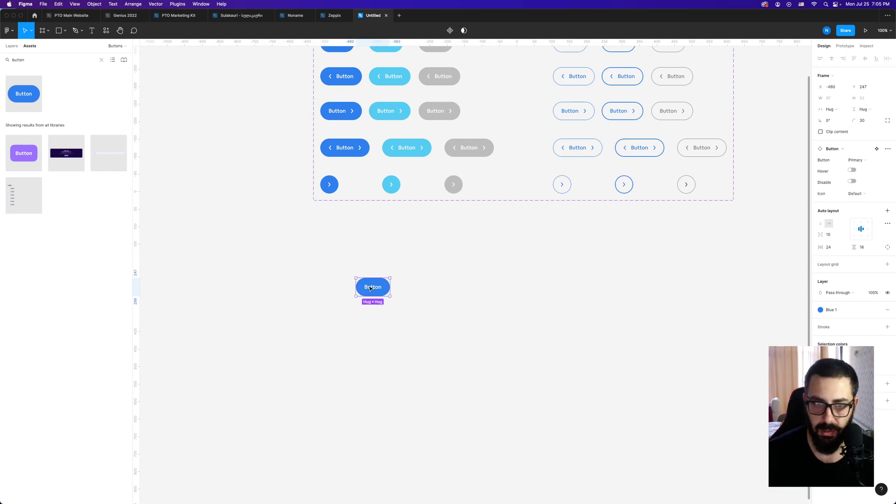
double_click(370, 289)
double_click(377, 287)
type("Read")
key("Escape")
left_click(450, 309)
left_click(391, 293)
left_click(486, 313)
left_click(398, 286)
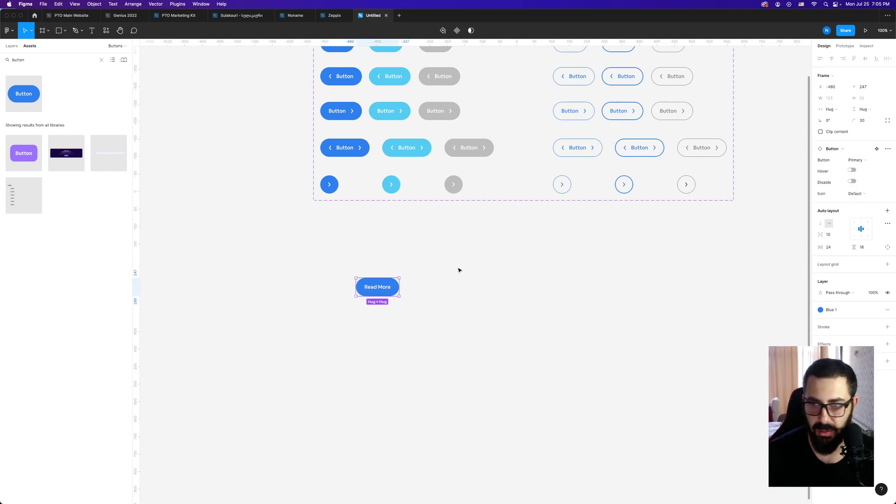
Step: Set the Read More instance's Icon property to Title-Icon and move the instance slightly up and to the left
left_click(856, 160)
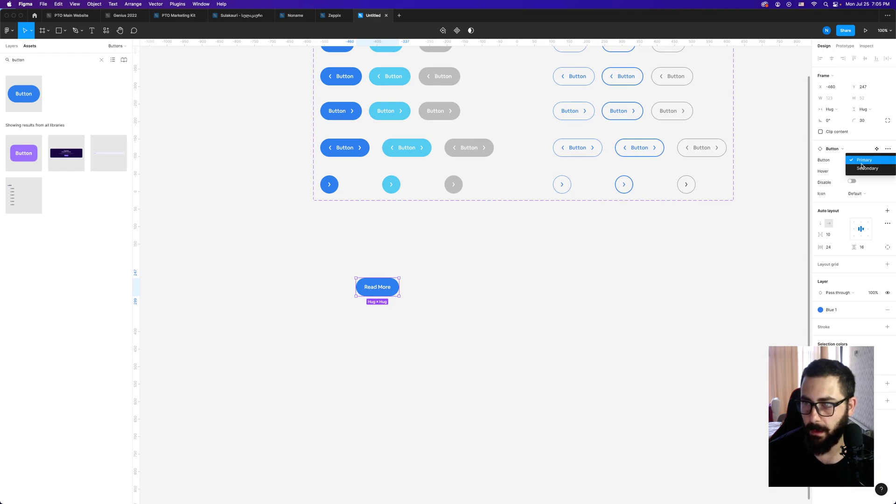
left_click(856, 162)
left_click(859, 194)
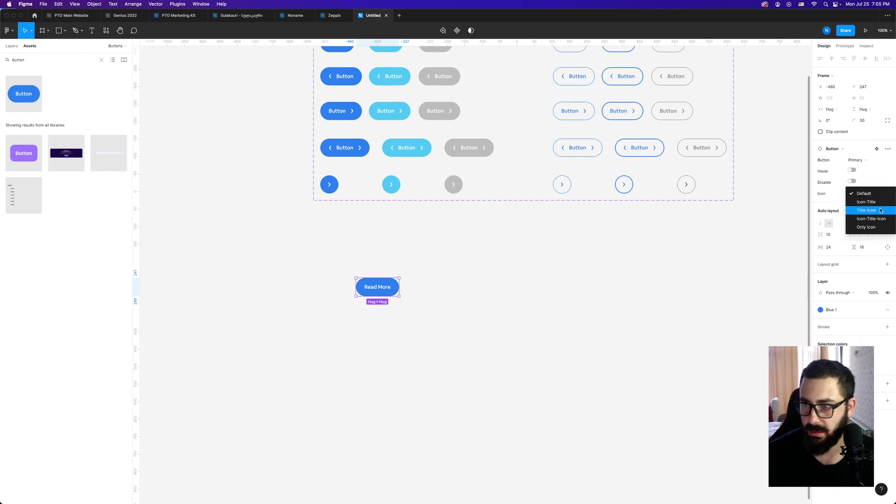
left_click(867, 210)
left_click(418, 293)
left_click_drag(381, 286, 351, 280)
left_click(539, 284)
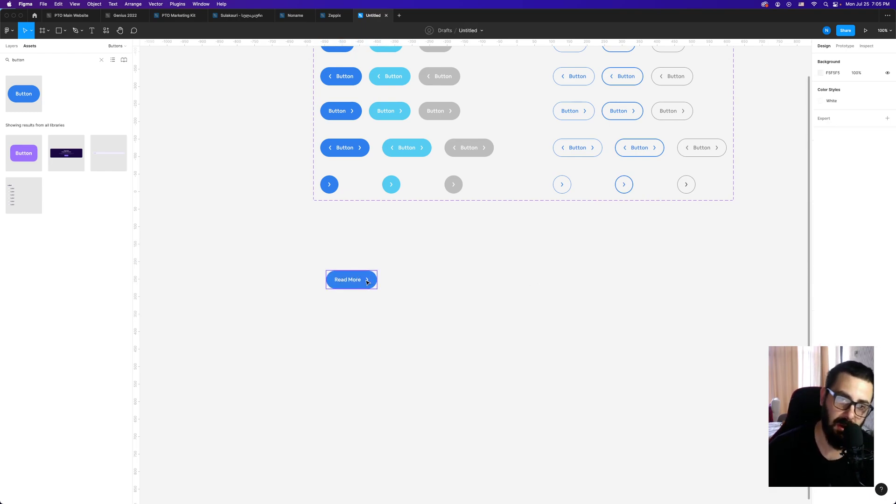
Step: Set the Read More instance's Button property to Secondary
left_click(351, 279)
left_click(864, 161)
left_click(867, 169)
left_click(582, 347)
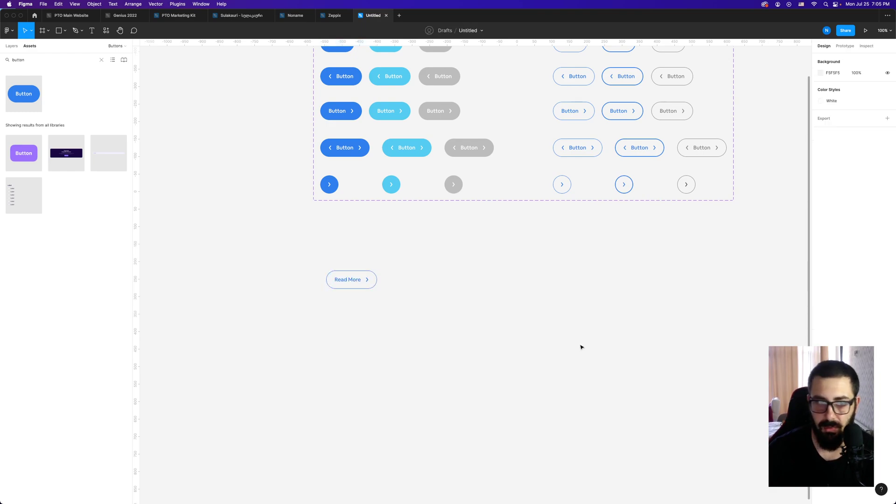
Step: Reposition the Read More test button below the component set, then delete all test buttons from the canvas
left_click_drag(353, 284, 379, 347)
left_click_drag(512, 384, 334, 310)
left_click_drag(403, 343, 506, 346)
left_click(658, 399)
left_click_drag(658, 398, 334, 324)
key("Delete")
scroll(431, 317, "up", 1)
scroll(430, 317, "right", 1)
scroll(430, 318, "up", 3)
scroll(431, 317, "right", 2)
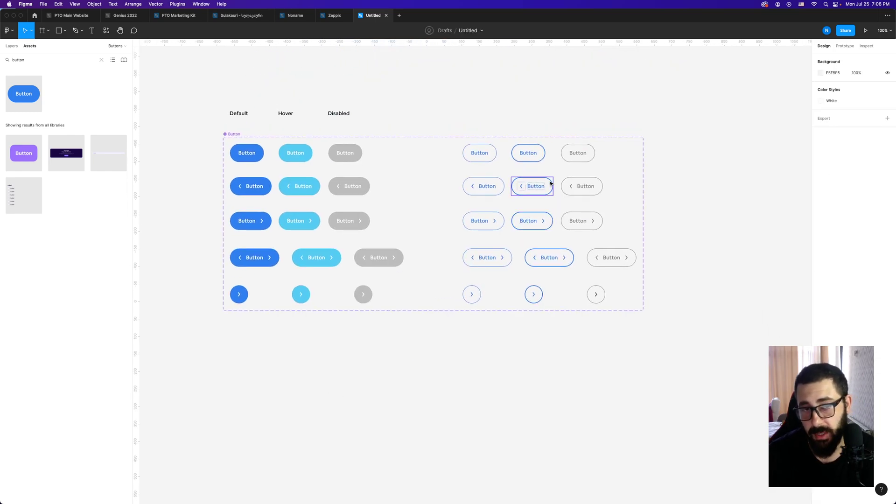